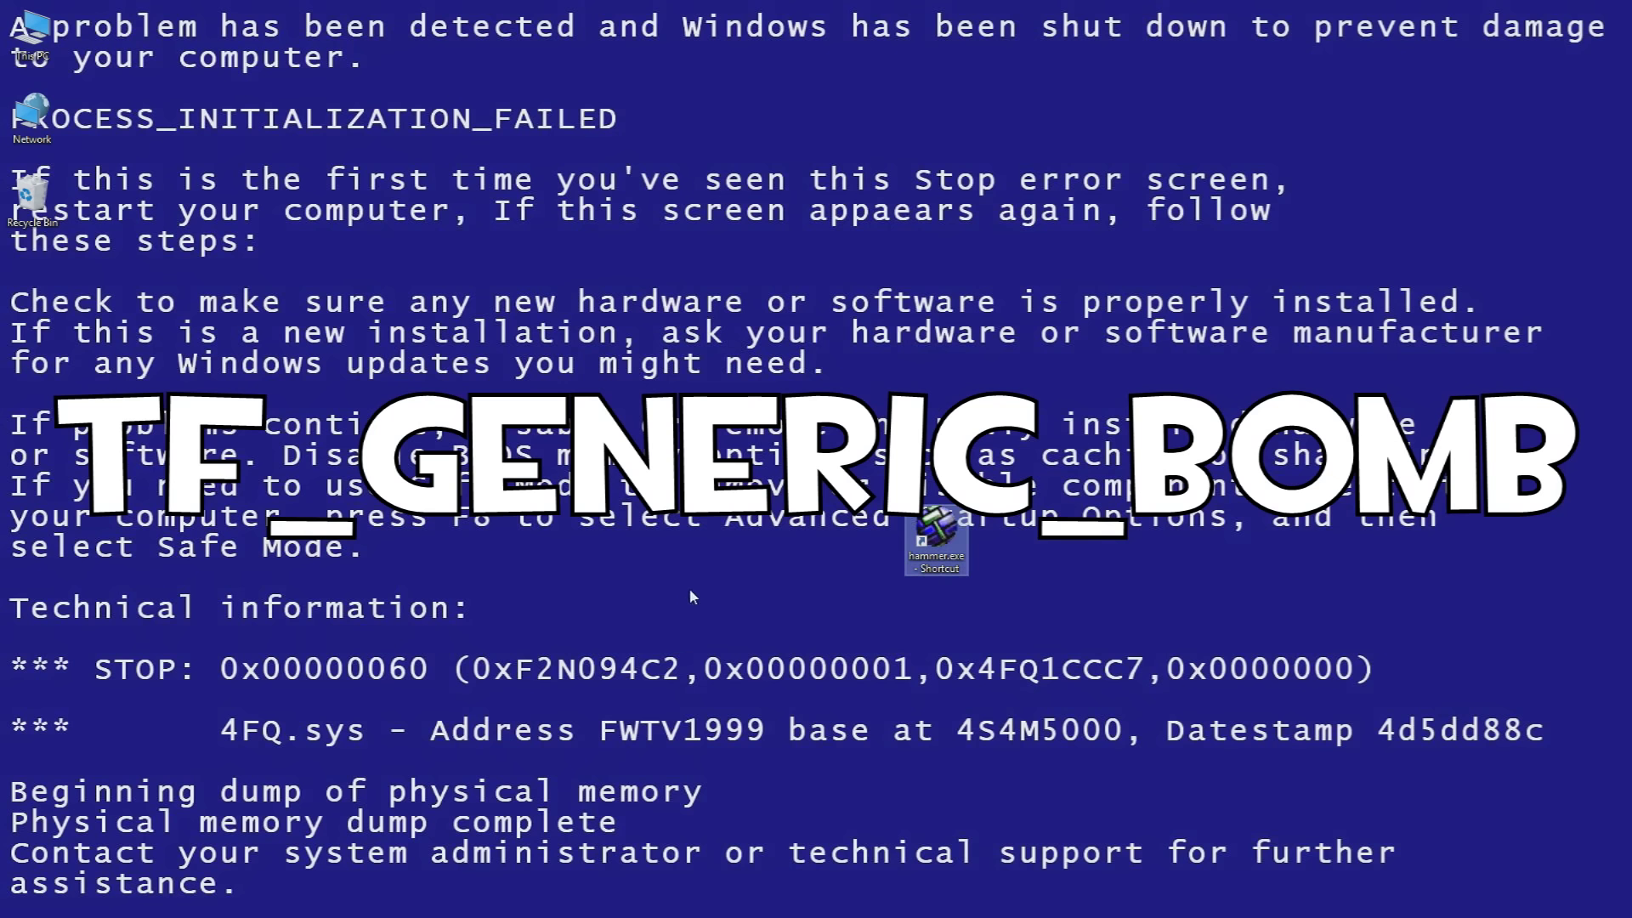
Launch the Hammer editor and open the map tf_generic_bomb_template.vmf.
double_click(939, 544)
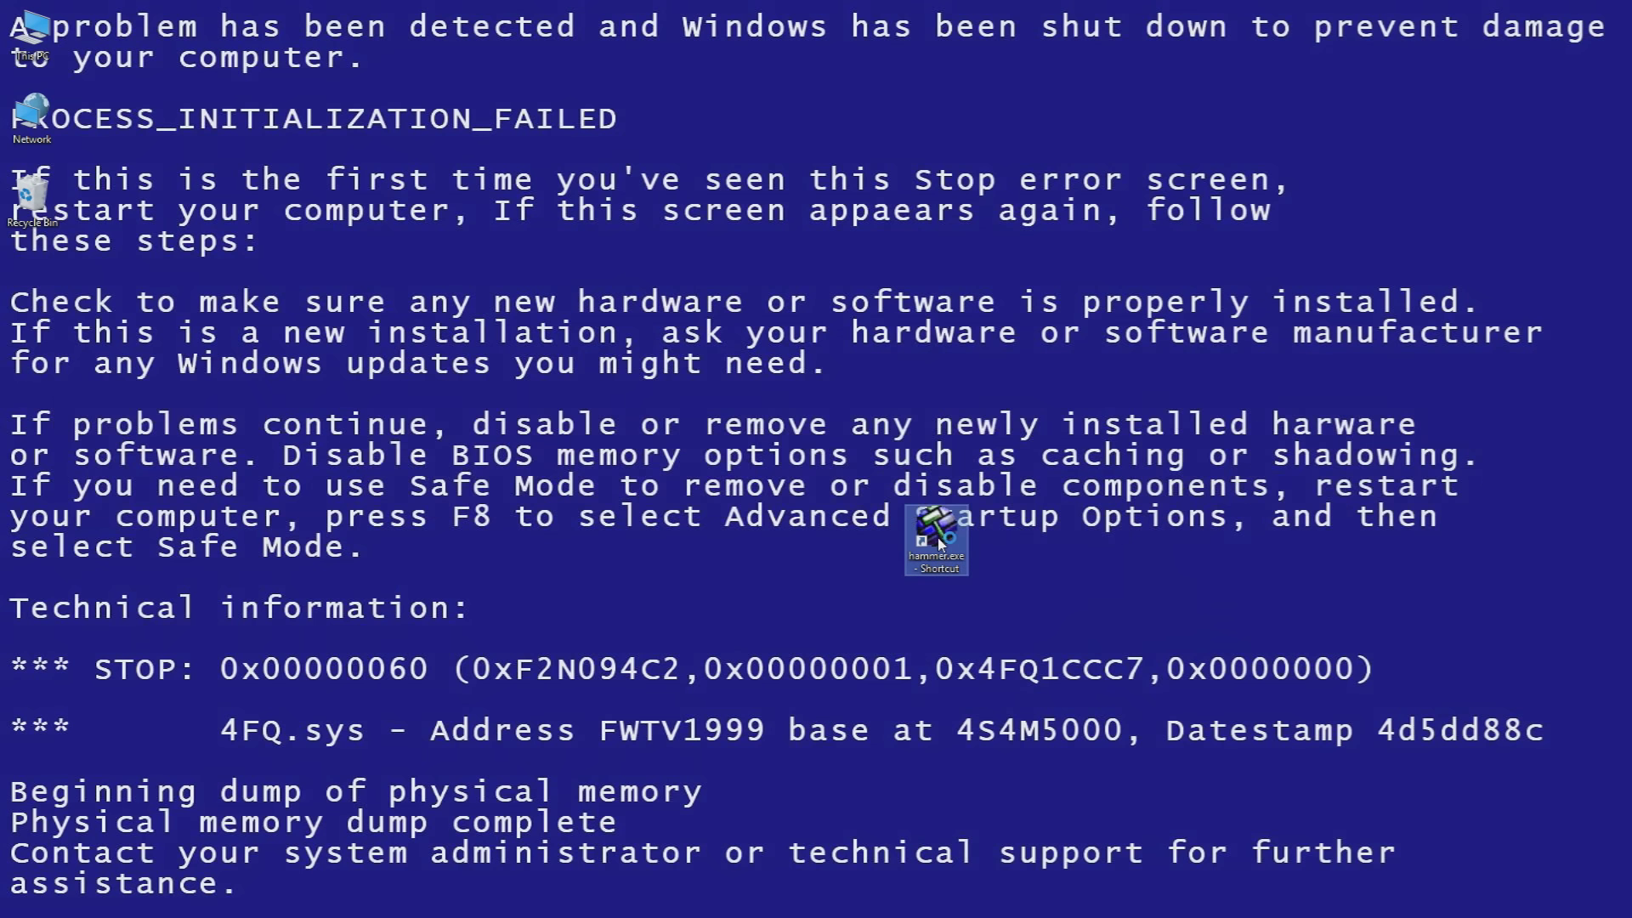
double_click(774, 442)
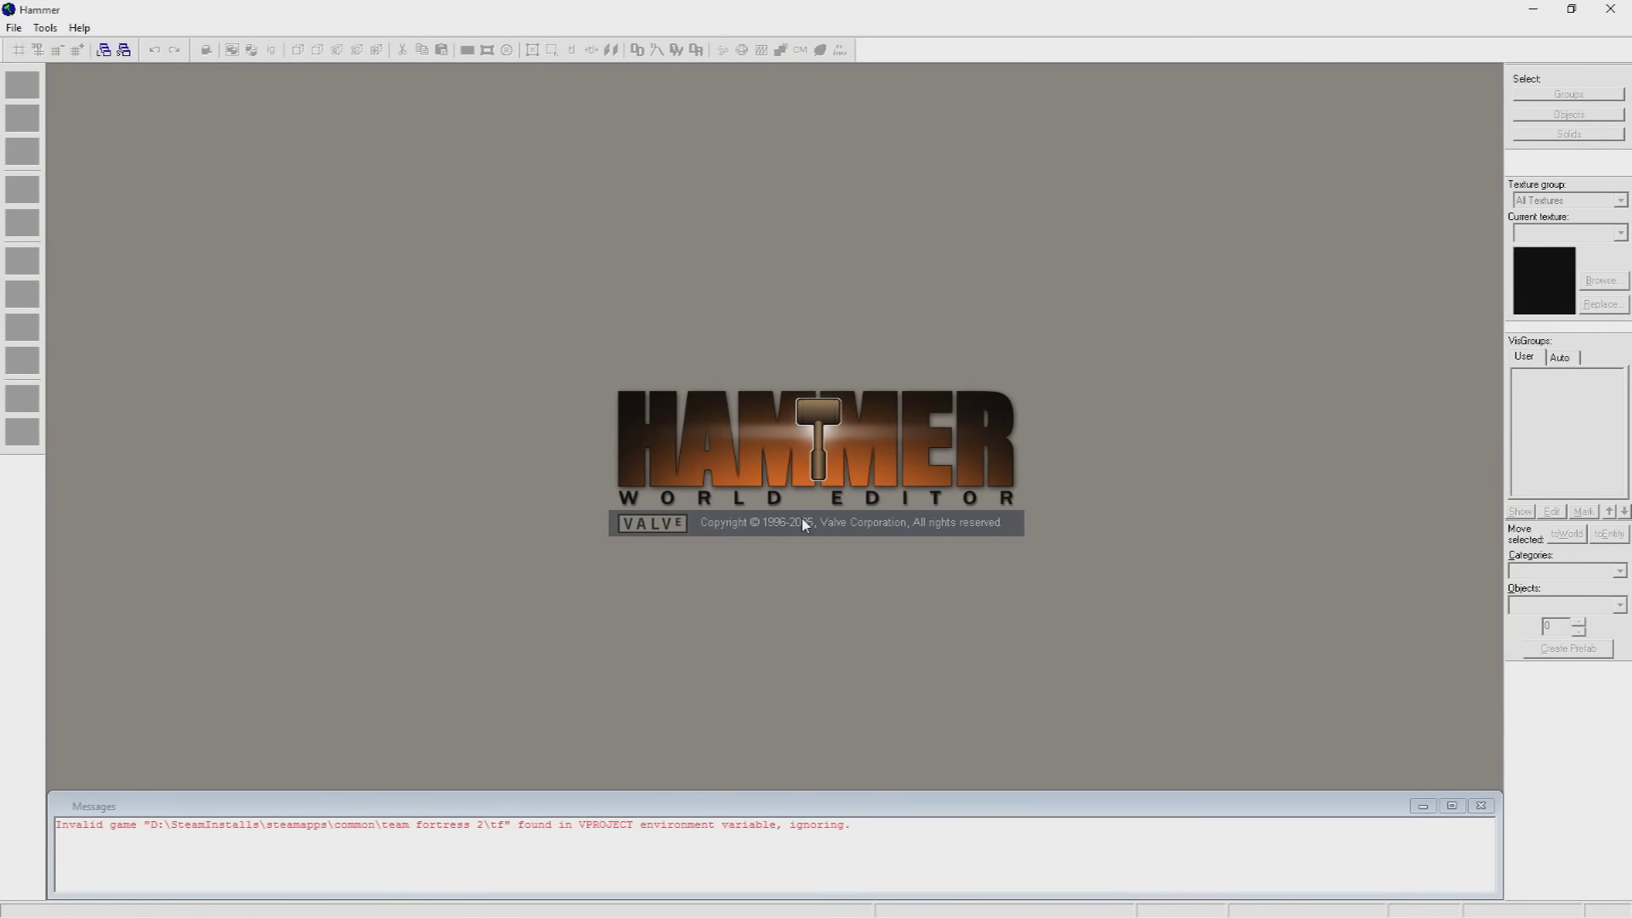
left_click(14, 27)
left_click(62, 92)
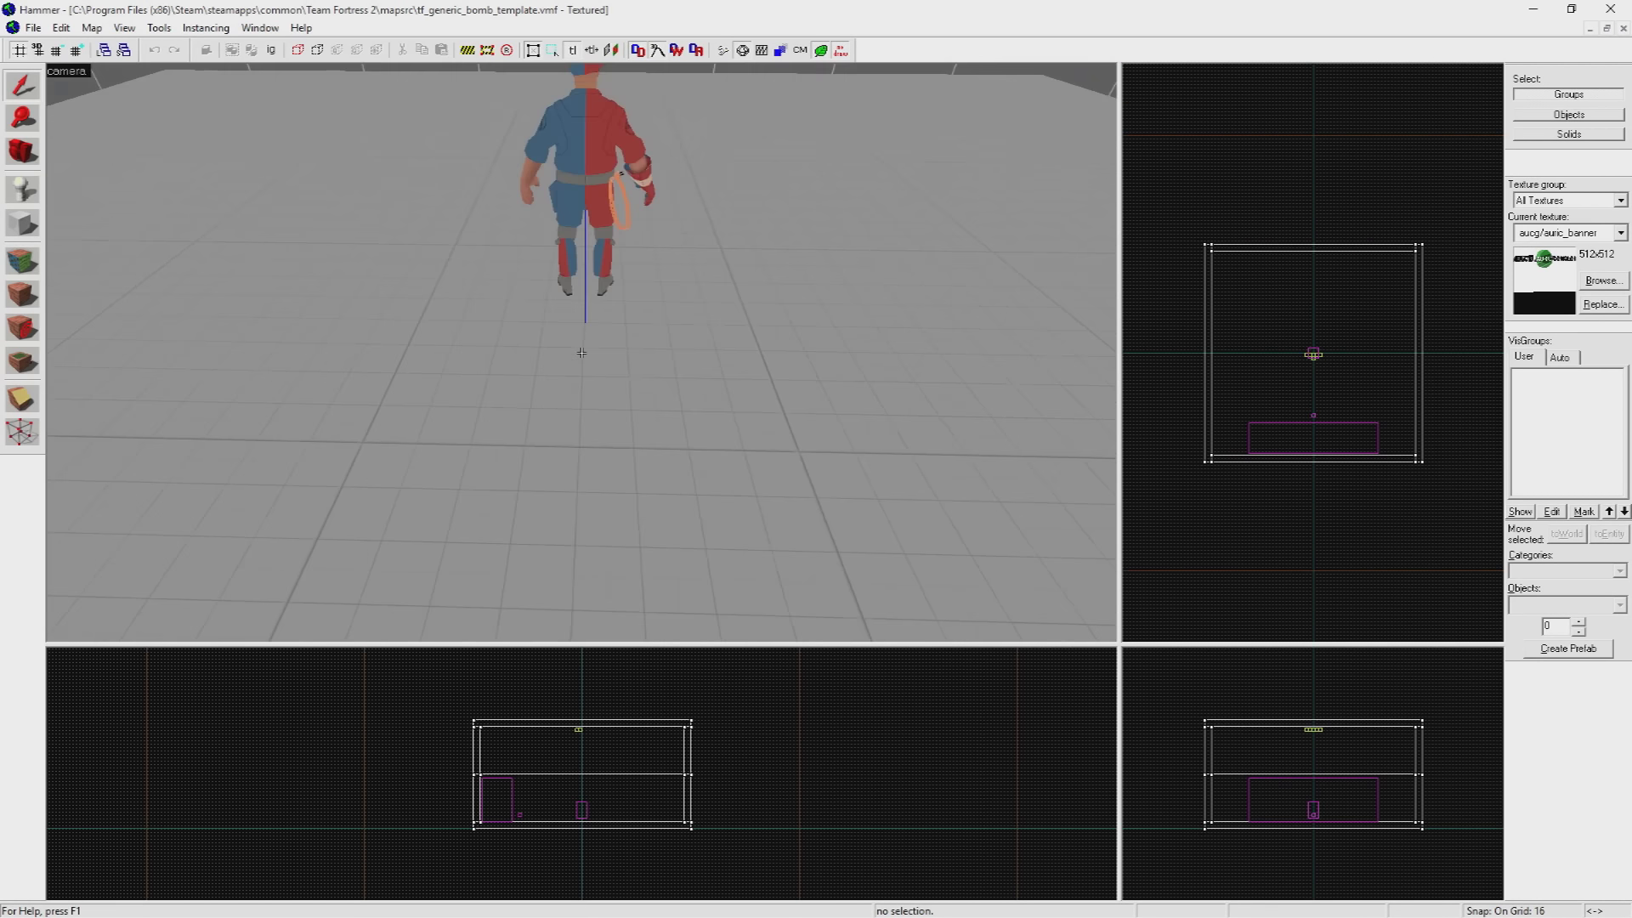
Place a prop_static entity on an open area of the room's floor.
key("w")
key("d")
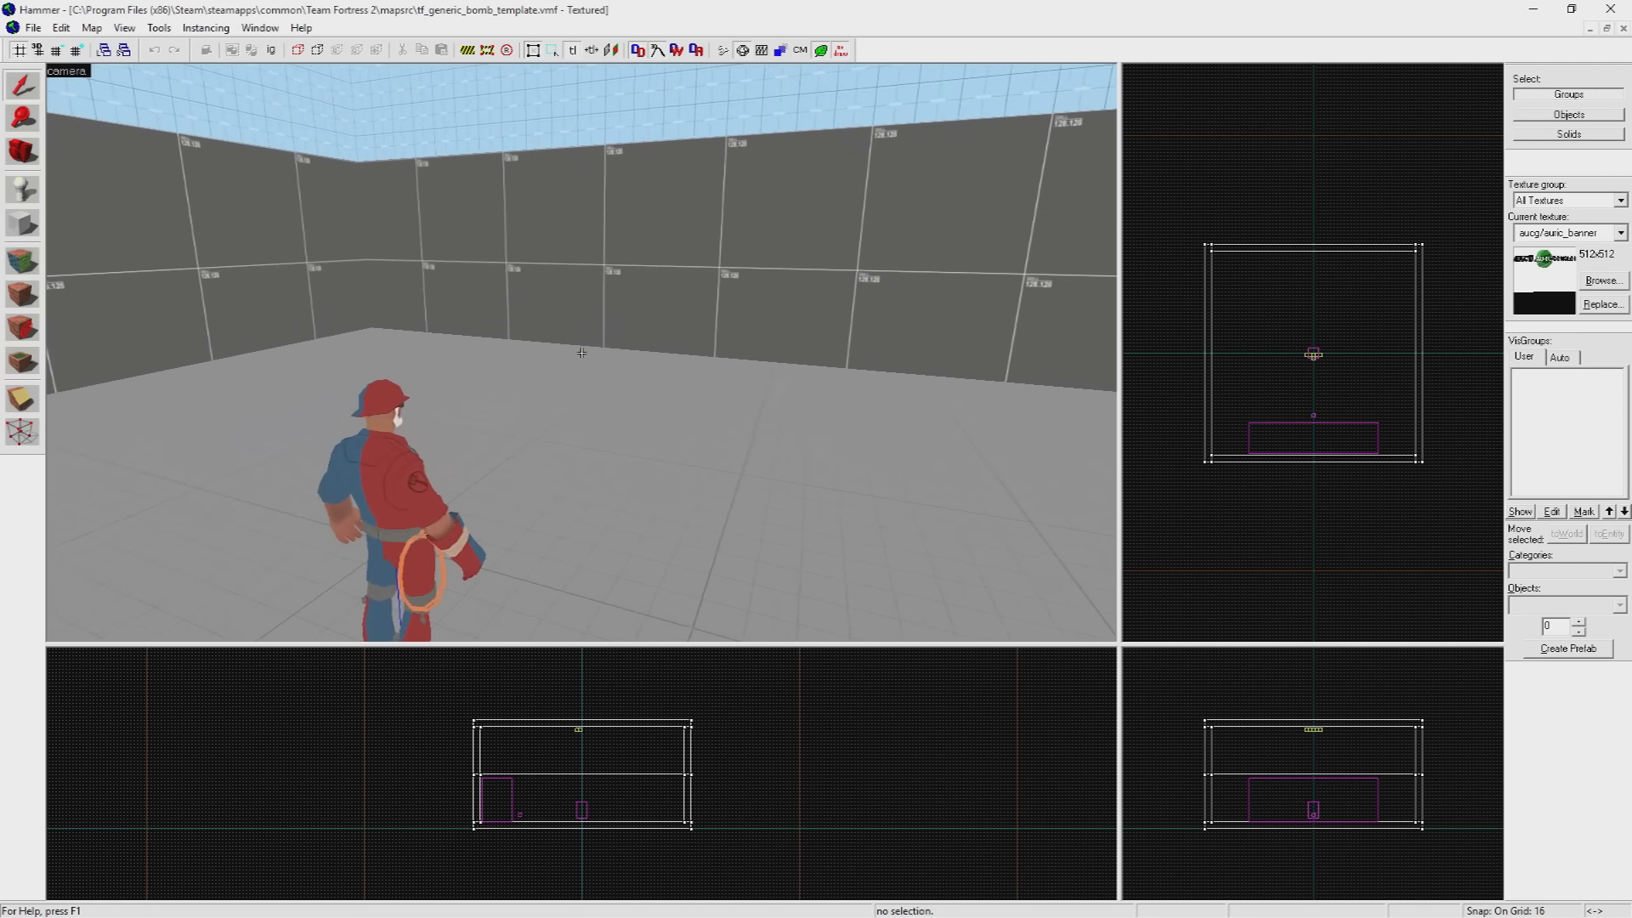
key("a")
key("w")
key("w")
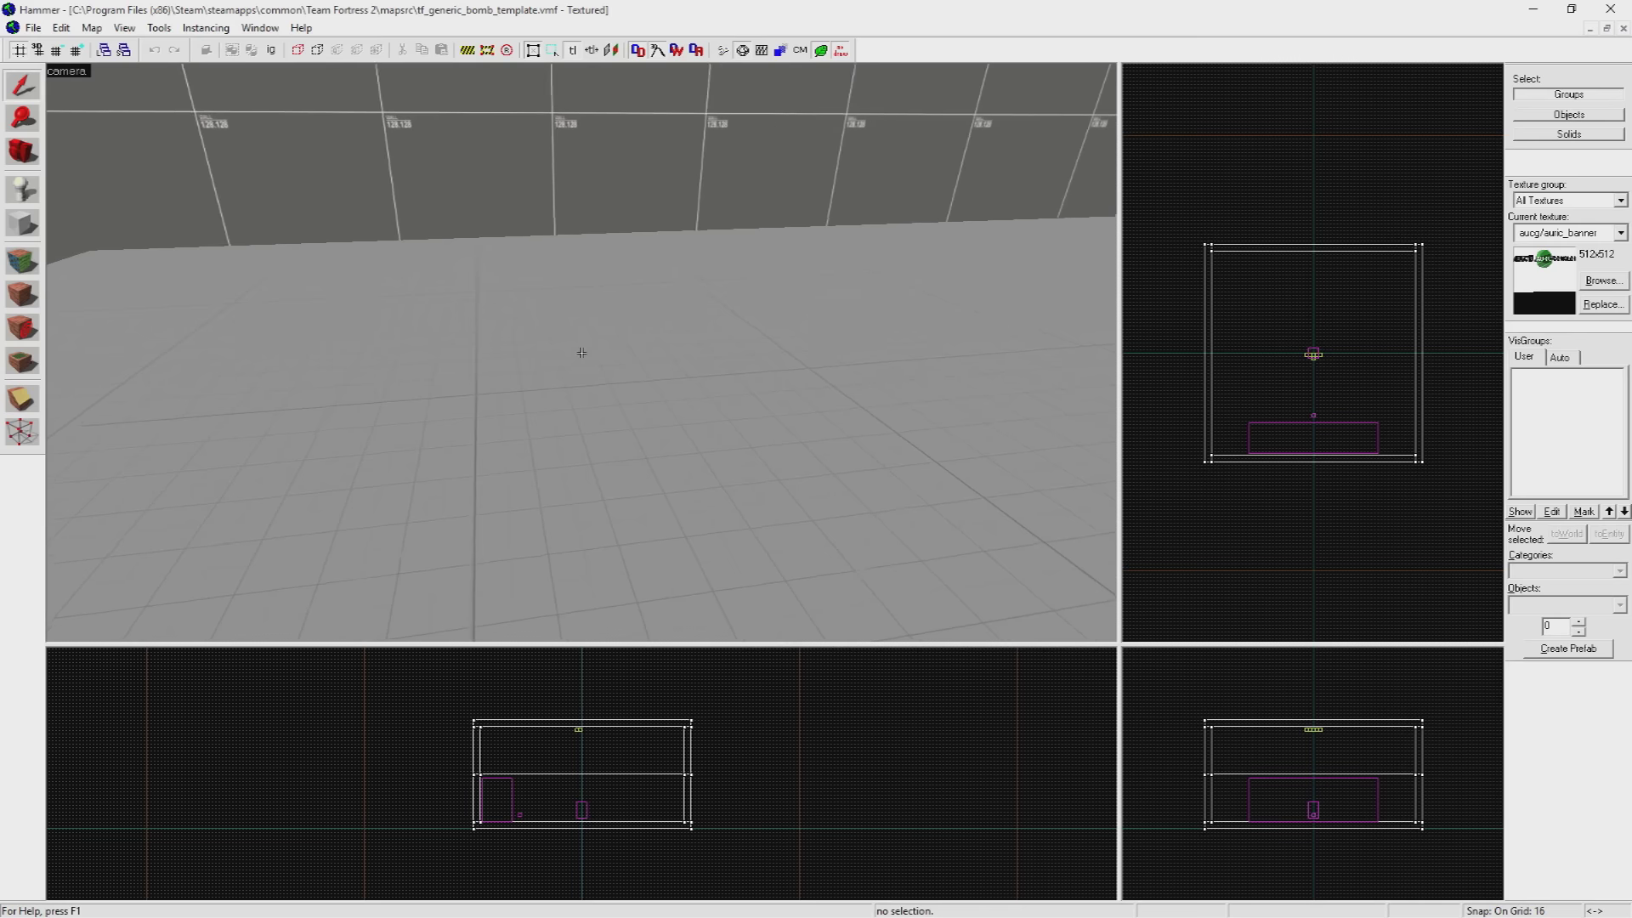
key("z")
left_click(21, 202)
key("s")
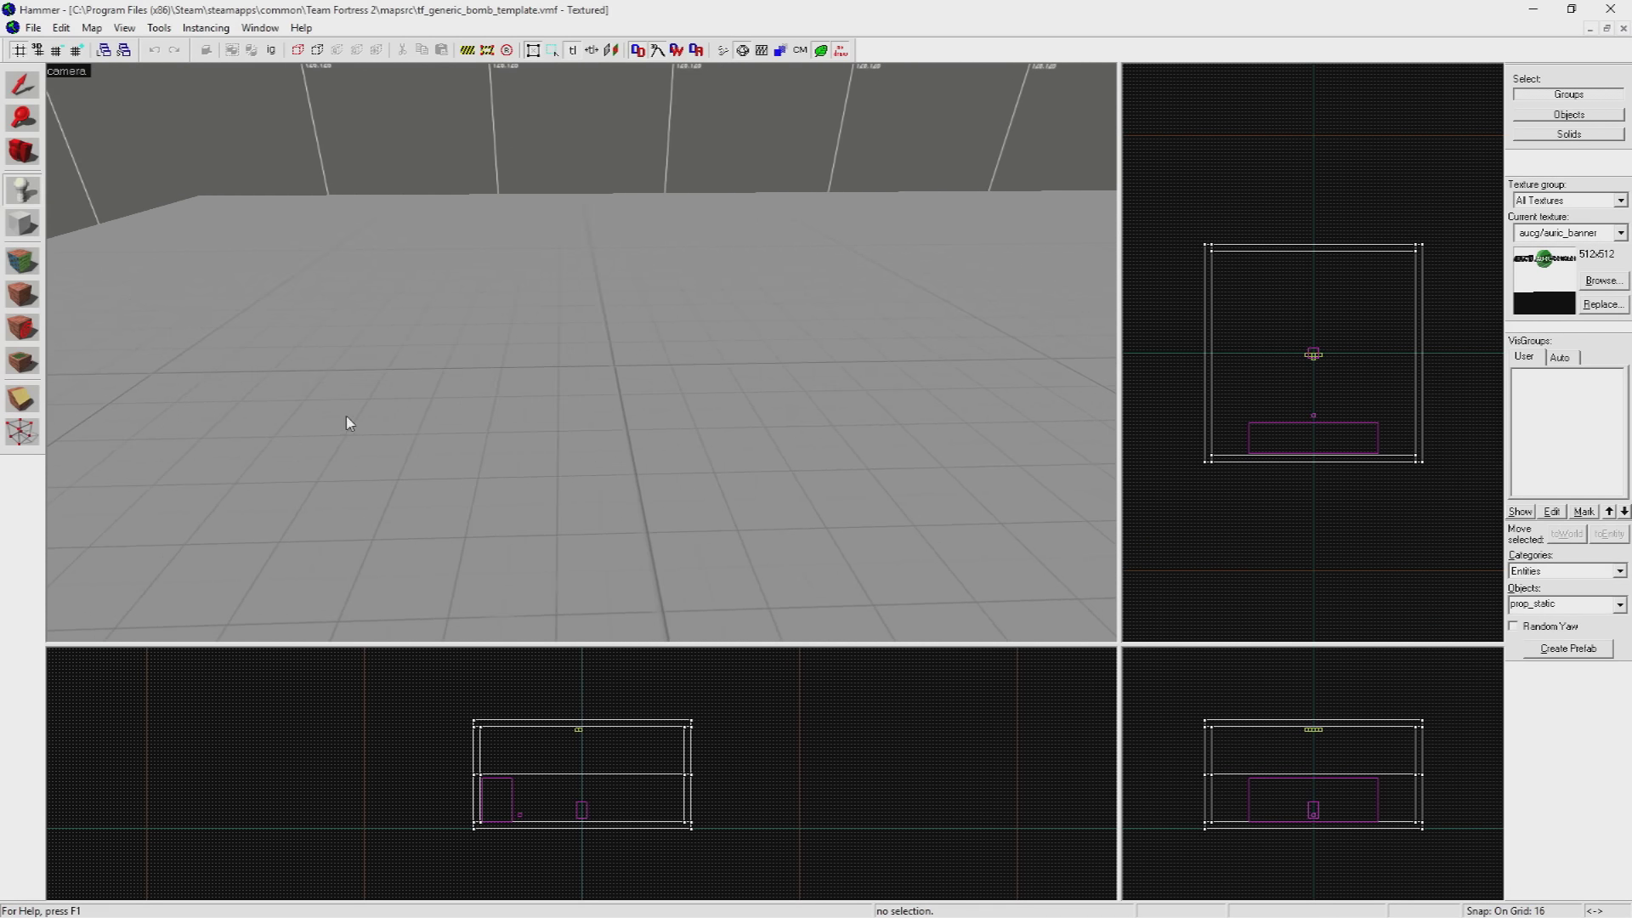
left_click(385, 367)
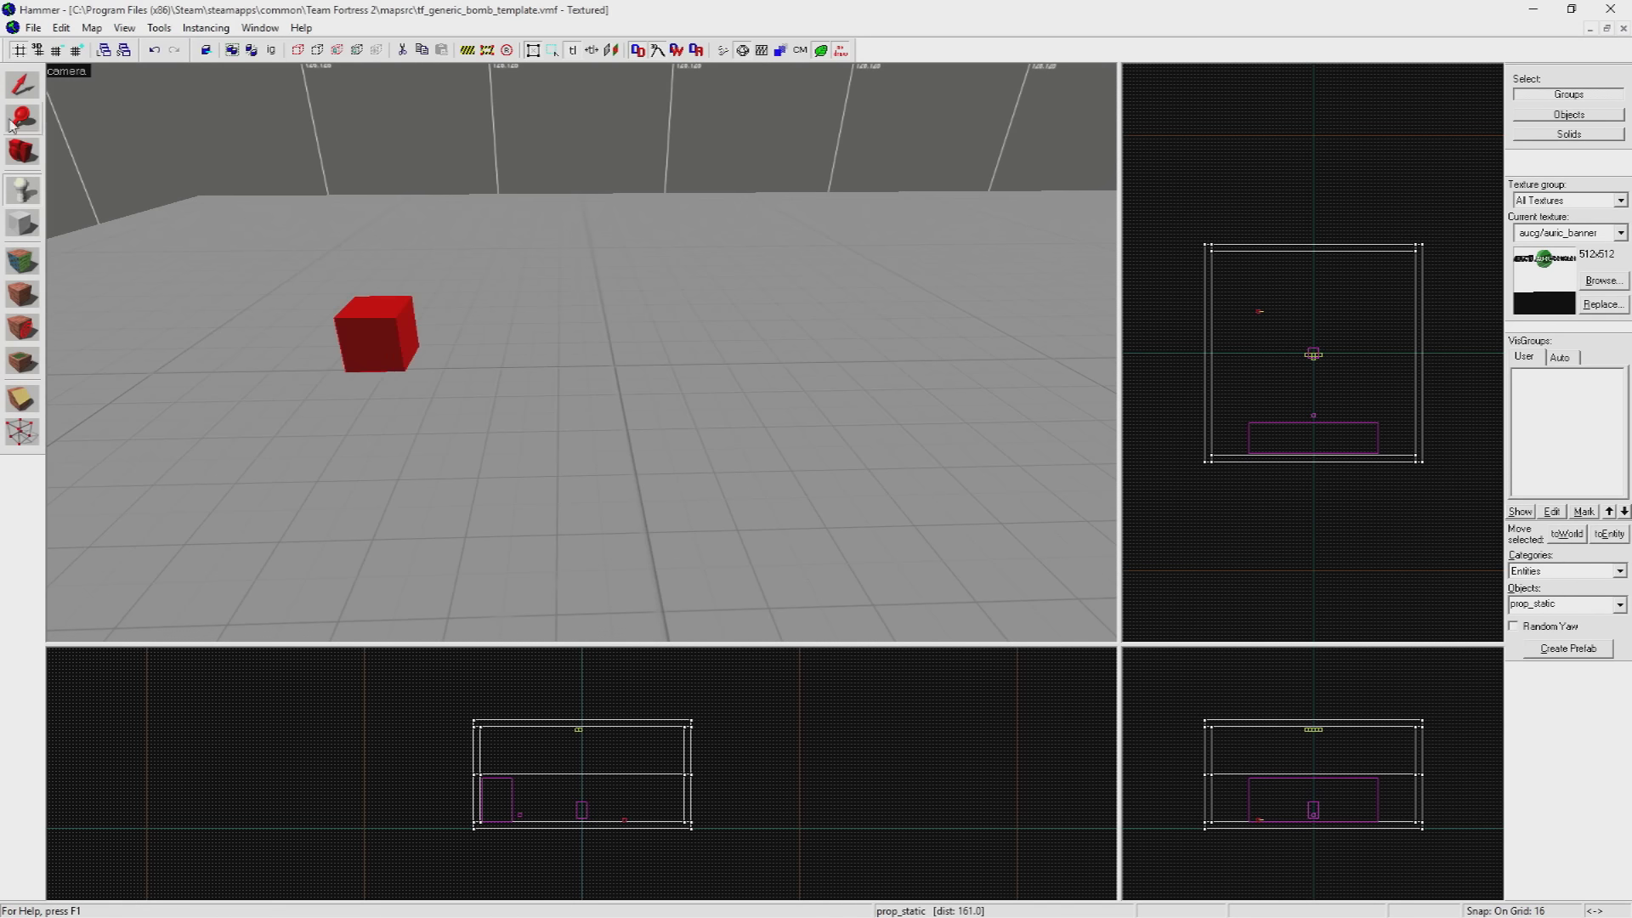
Change the new entity's class from prop_static to tf_generic_bomb and apply it.
left_click(19, 83)
double_click(400, 352)
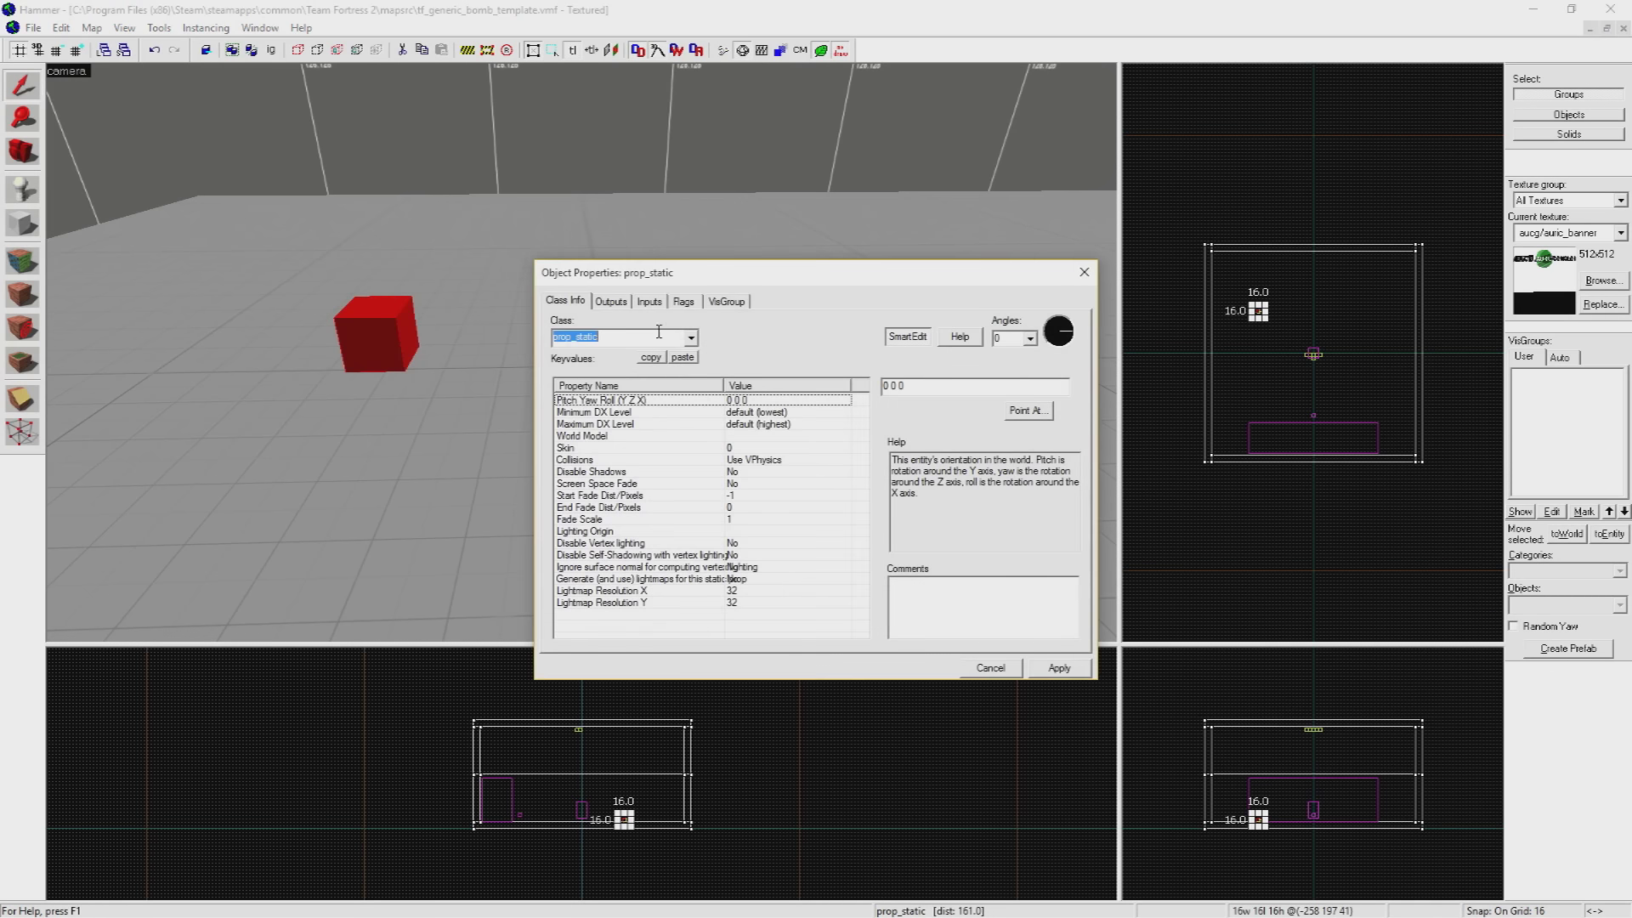
type("tf_generic_bomb")
key("Return")
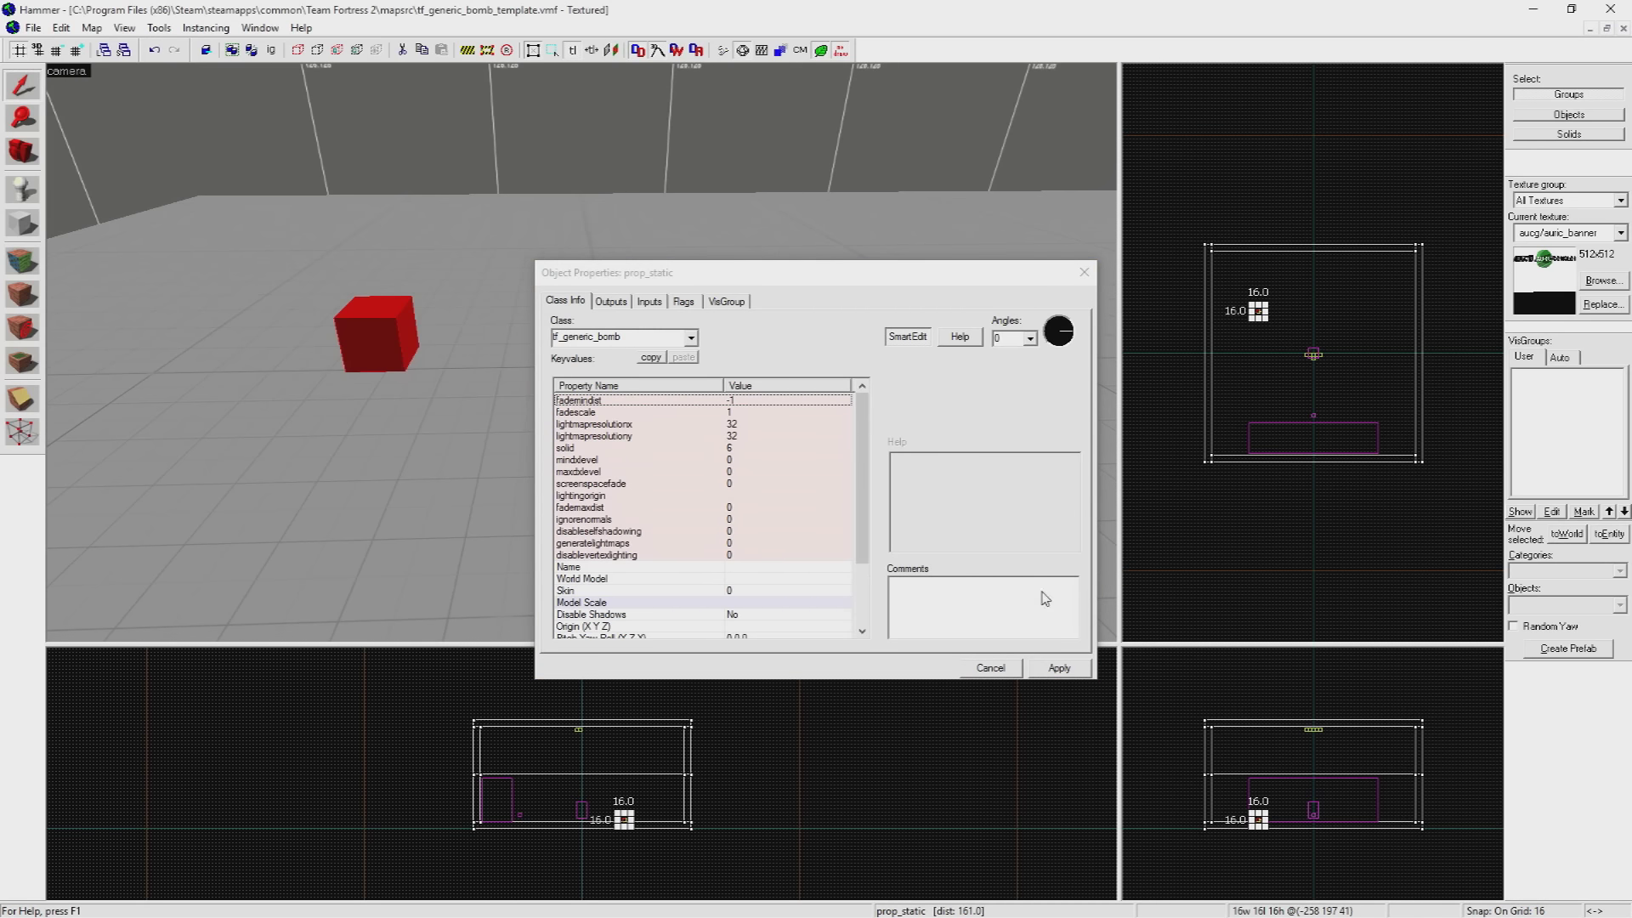
left_click(1068, 669)
left_click(404, 348)
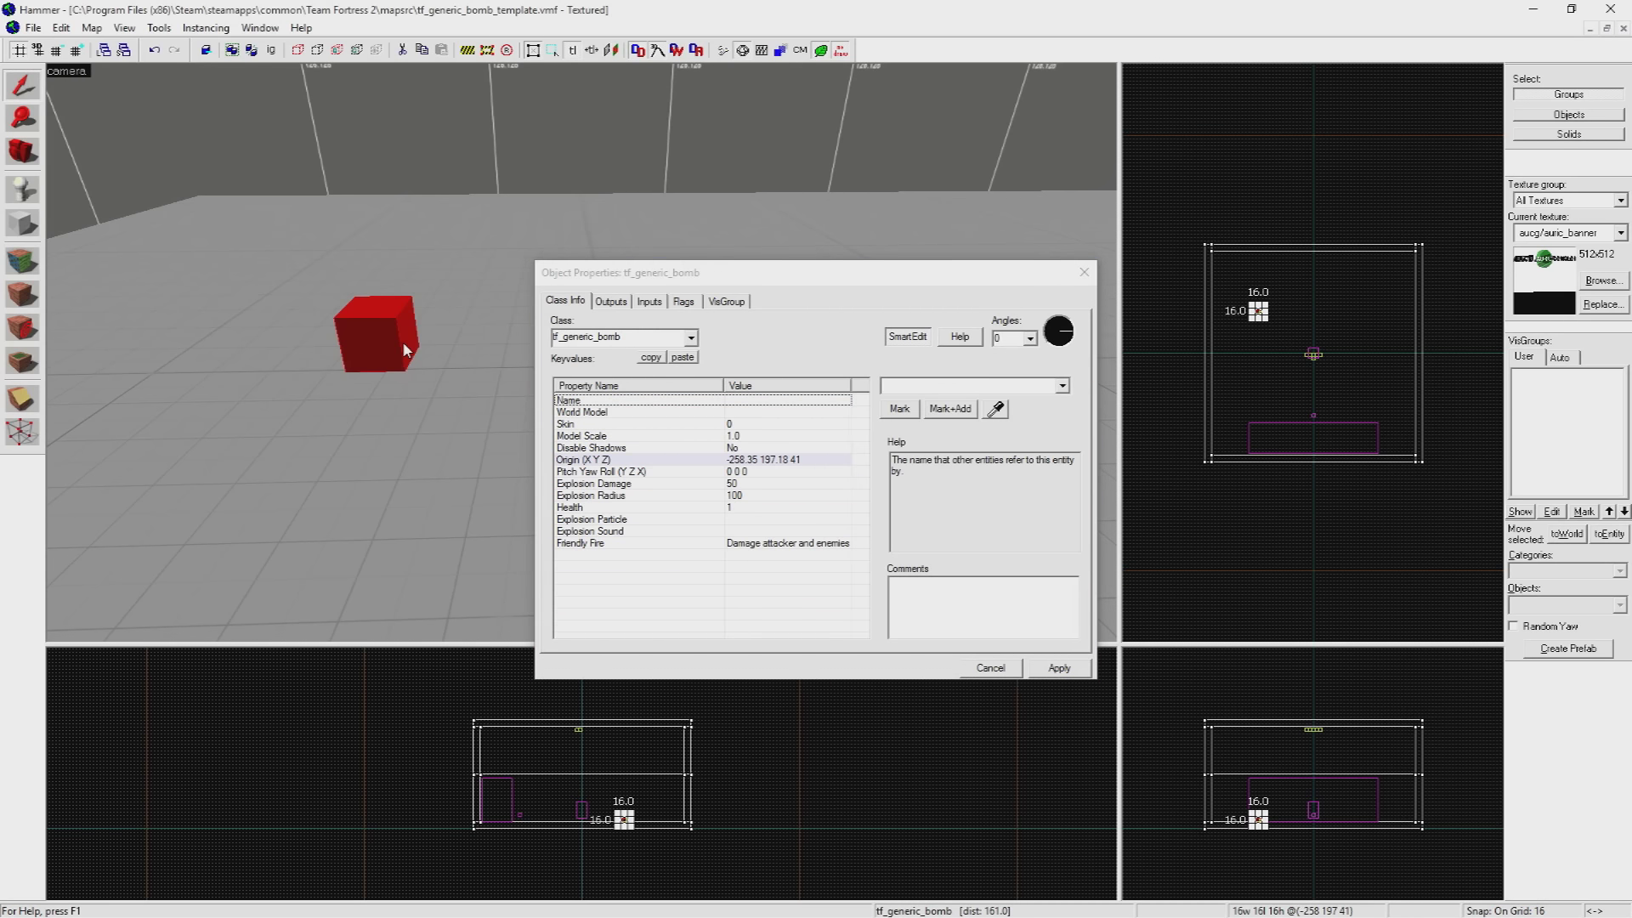
Set the bomb's world model to models/props_2fort/metalbucket001.mdl and apply it.
left_click(789, 413)
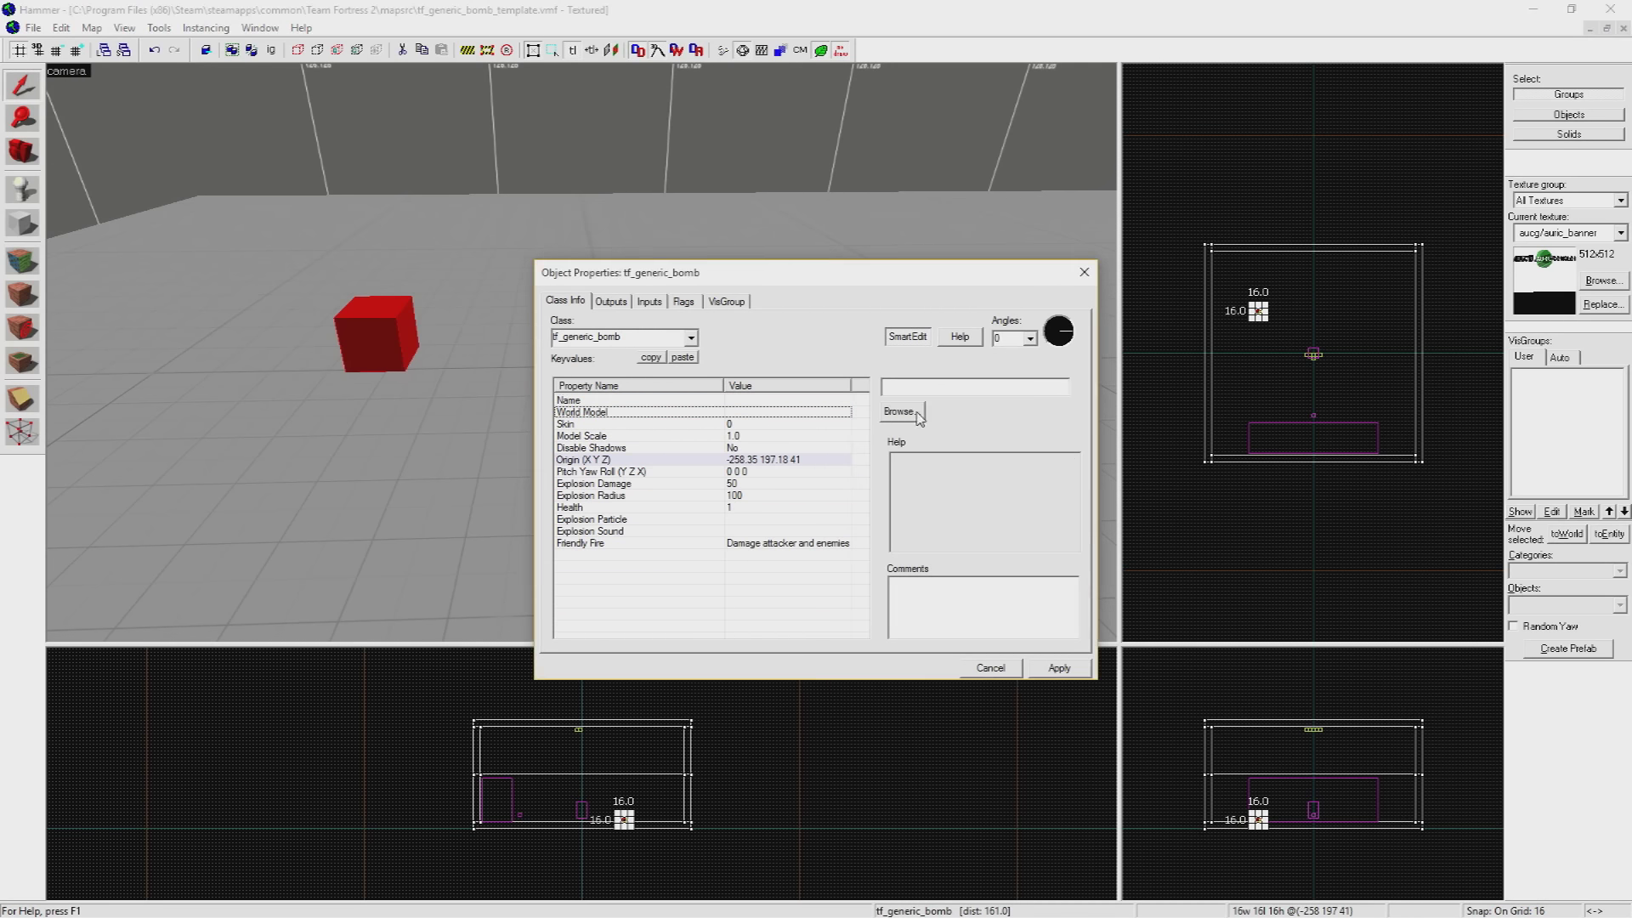
left_click(899, 412)
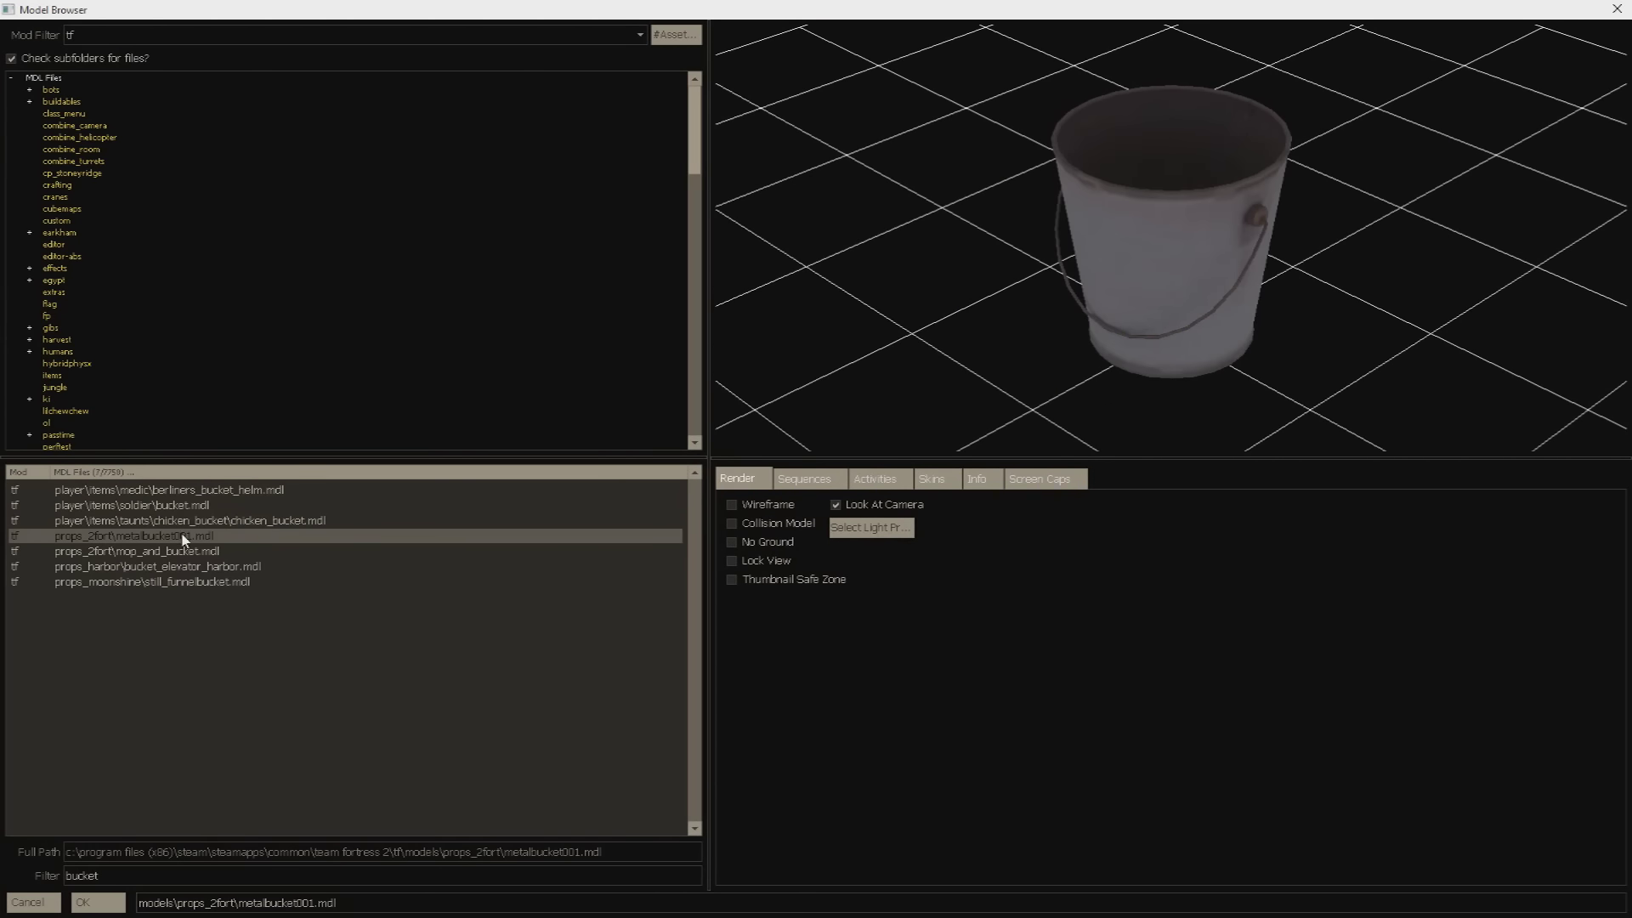
double_click(187, 537)
left_click(1060, 667)
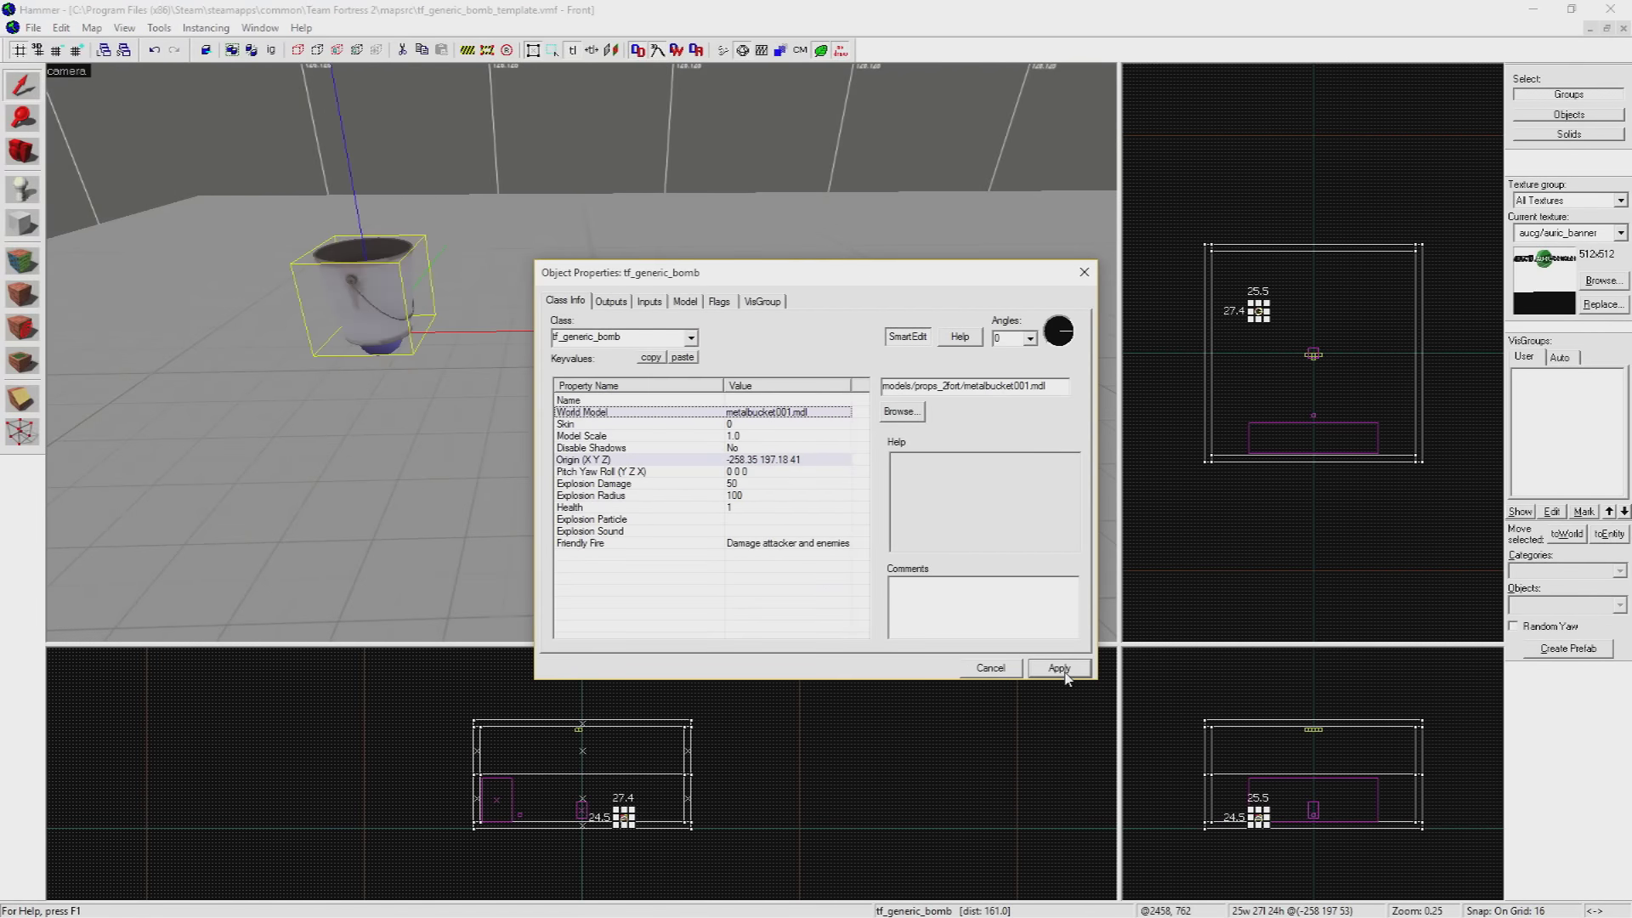
Name the bomb entity Bucket1 and apply the name.
left_click(808, 401)
type("Bucket1")
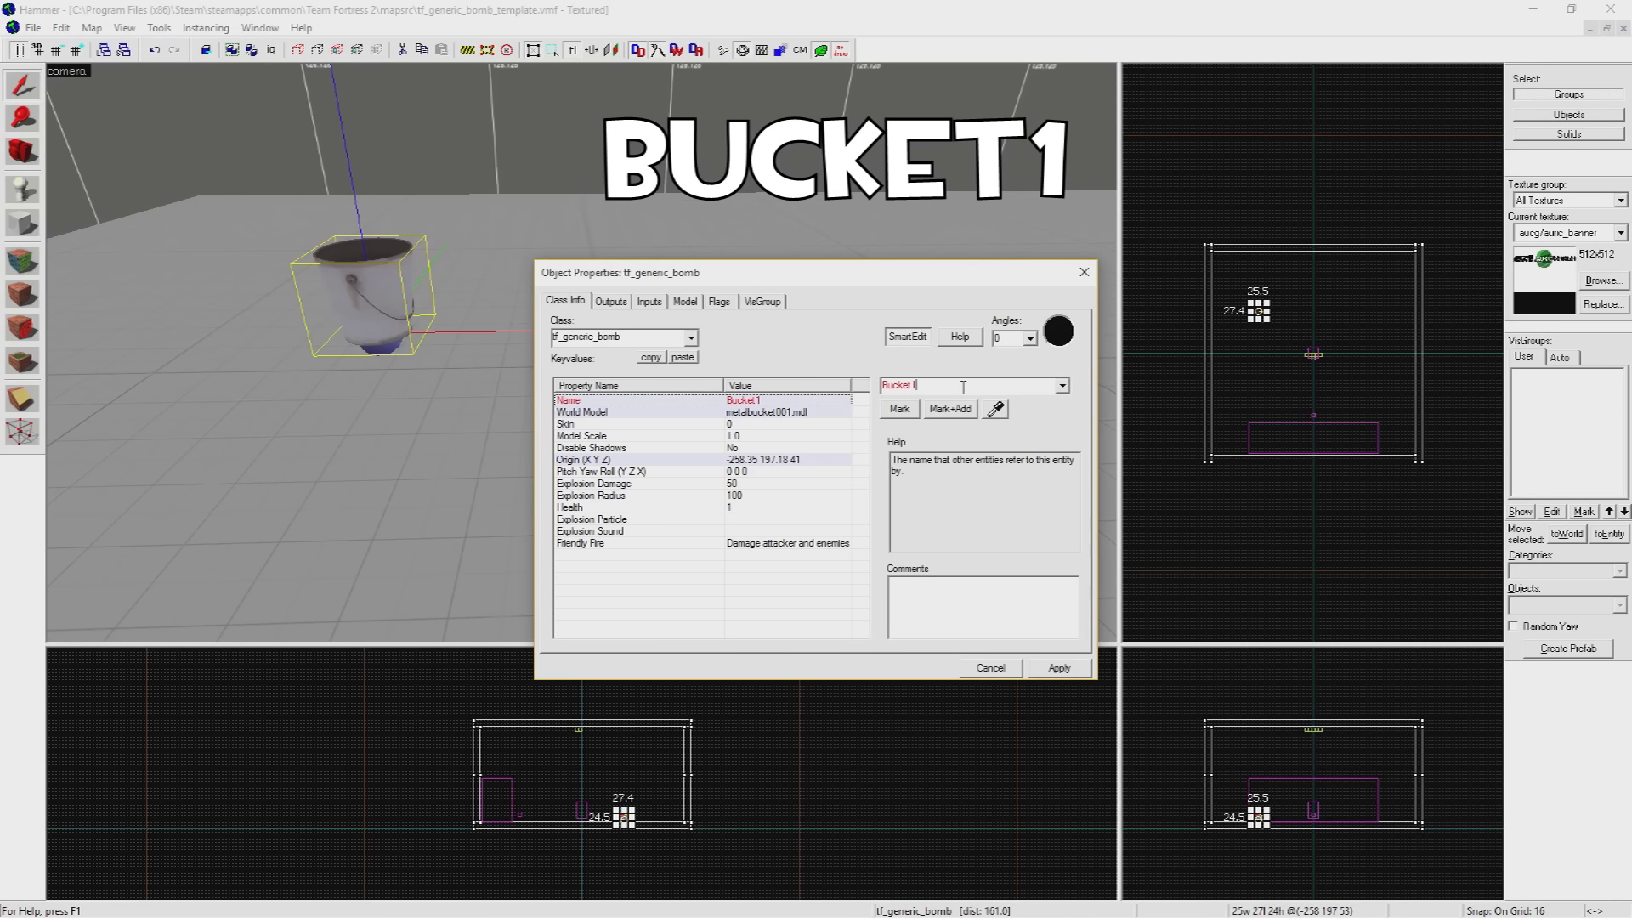
left_click(1073, 663)
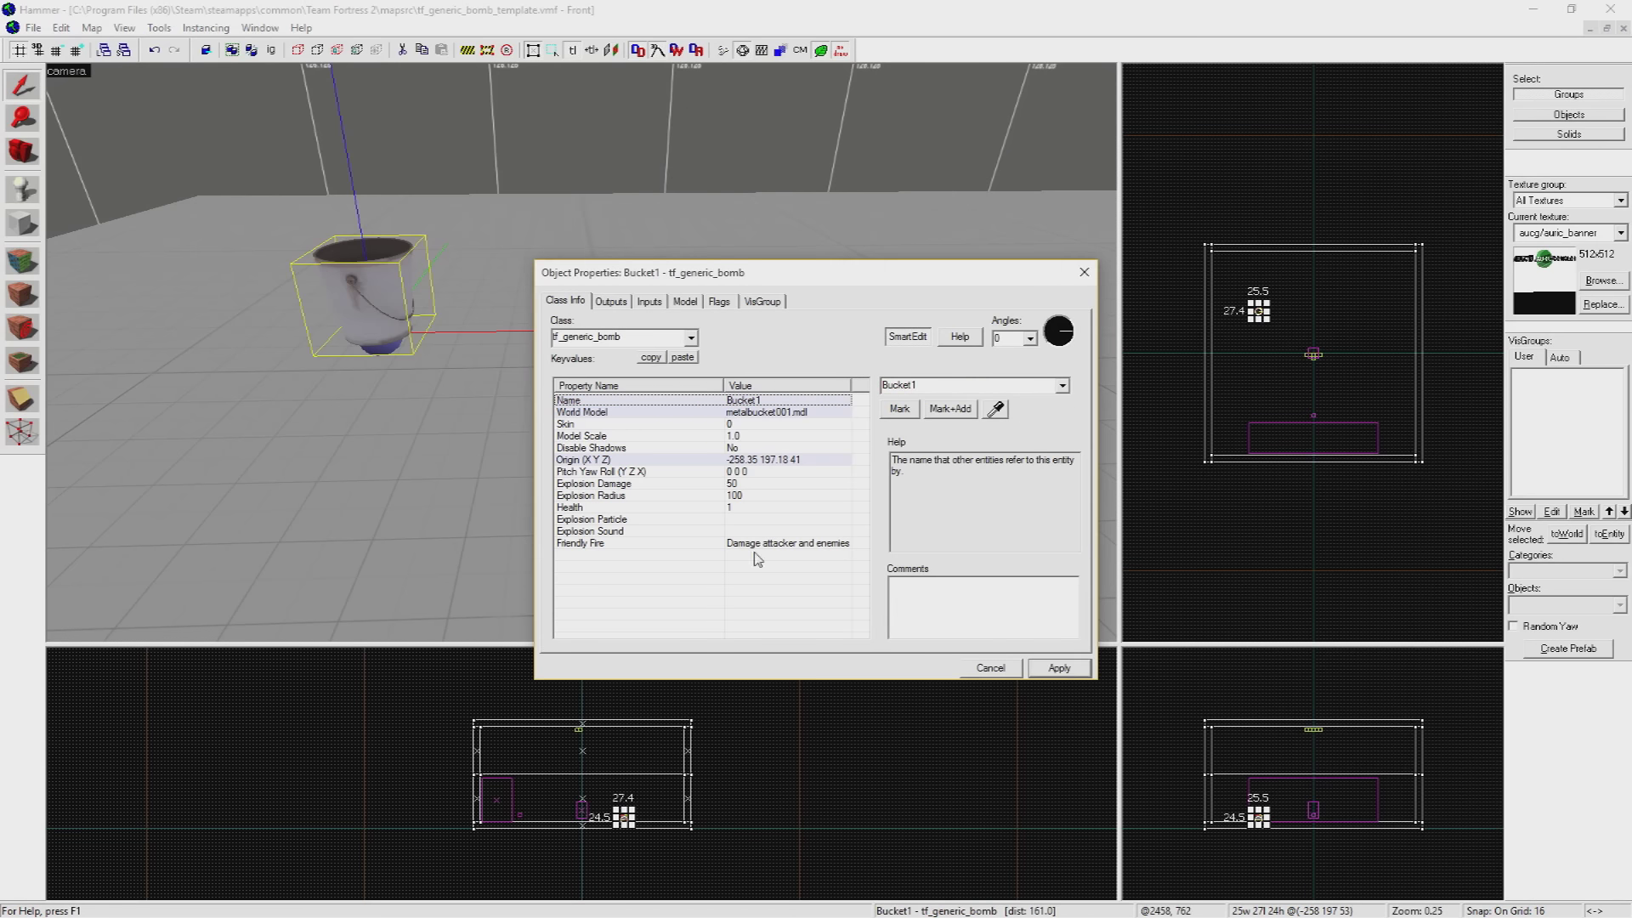
Set Bucket1's explosion damage to 150 and explosion radius to 300, and apply.
left_click(756, 483)
type("150")
left_click(756, 494)
type("300")
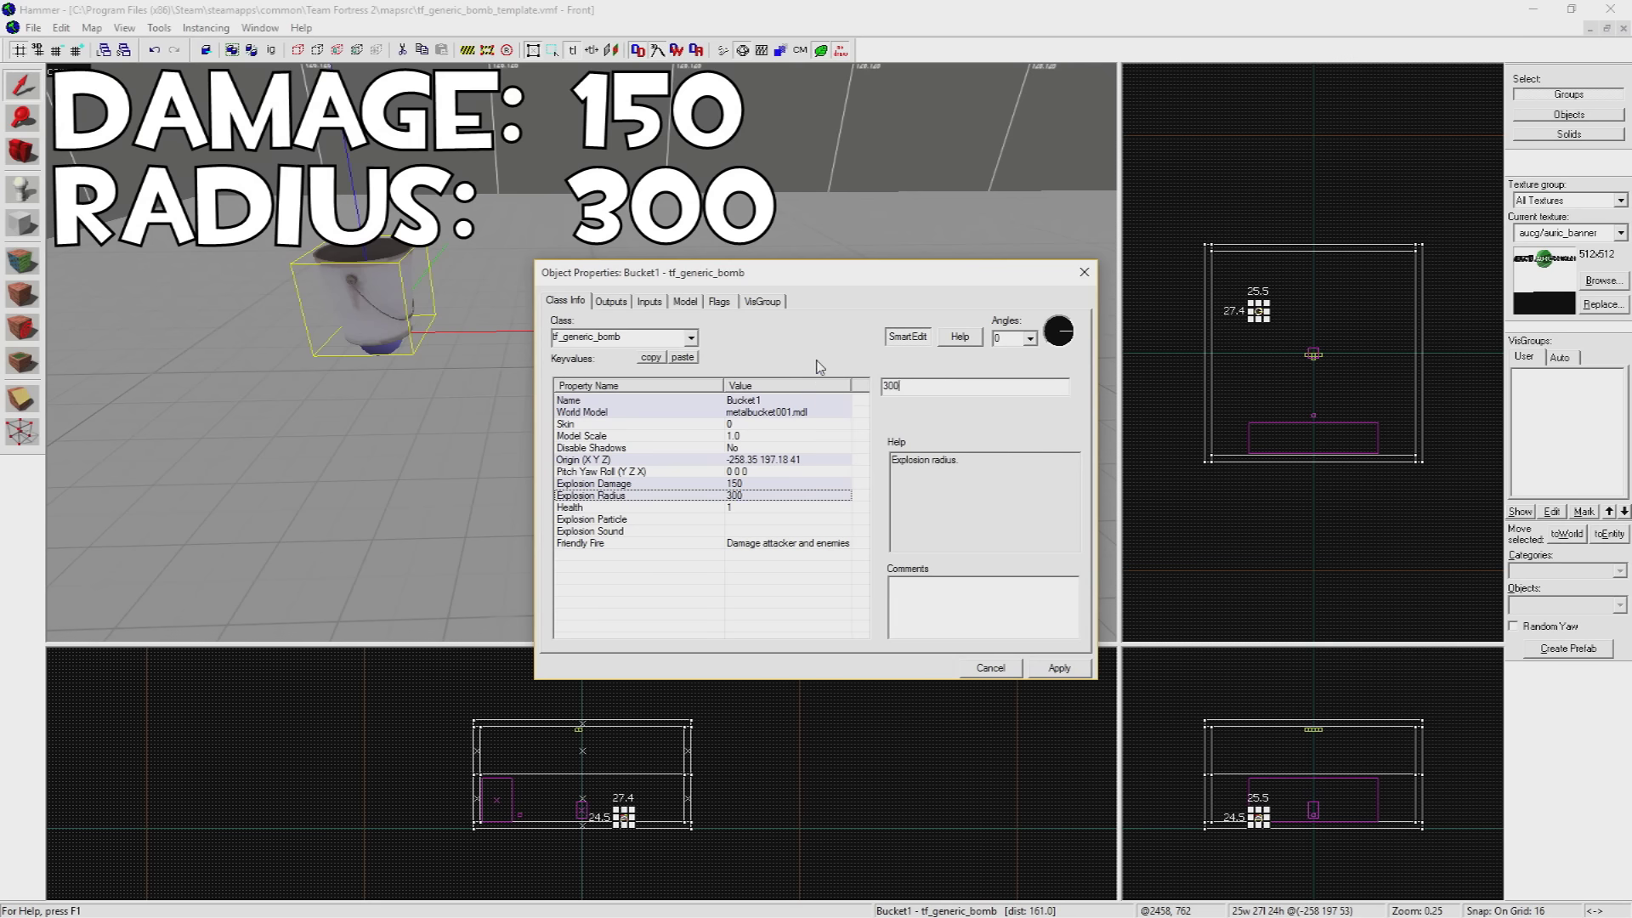
left_click(1058, 668)
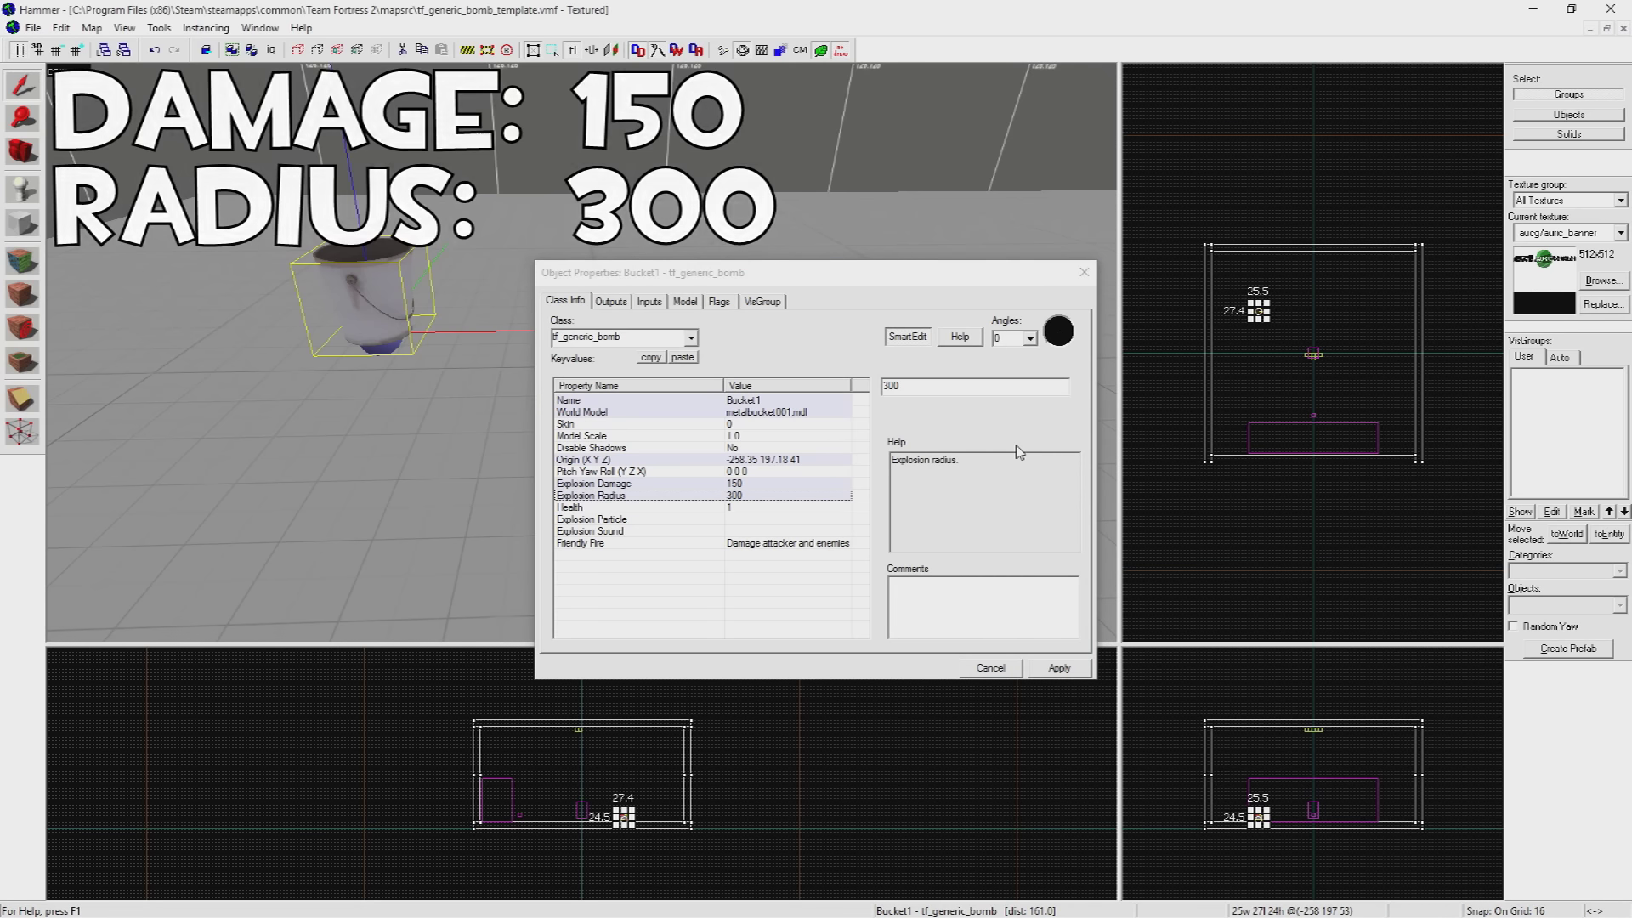
Examine the bucket model up close and from a distance in the 3D view, with the properties window moved aside.
key("z")
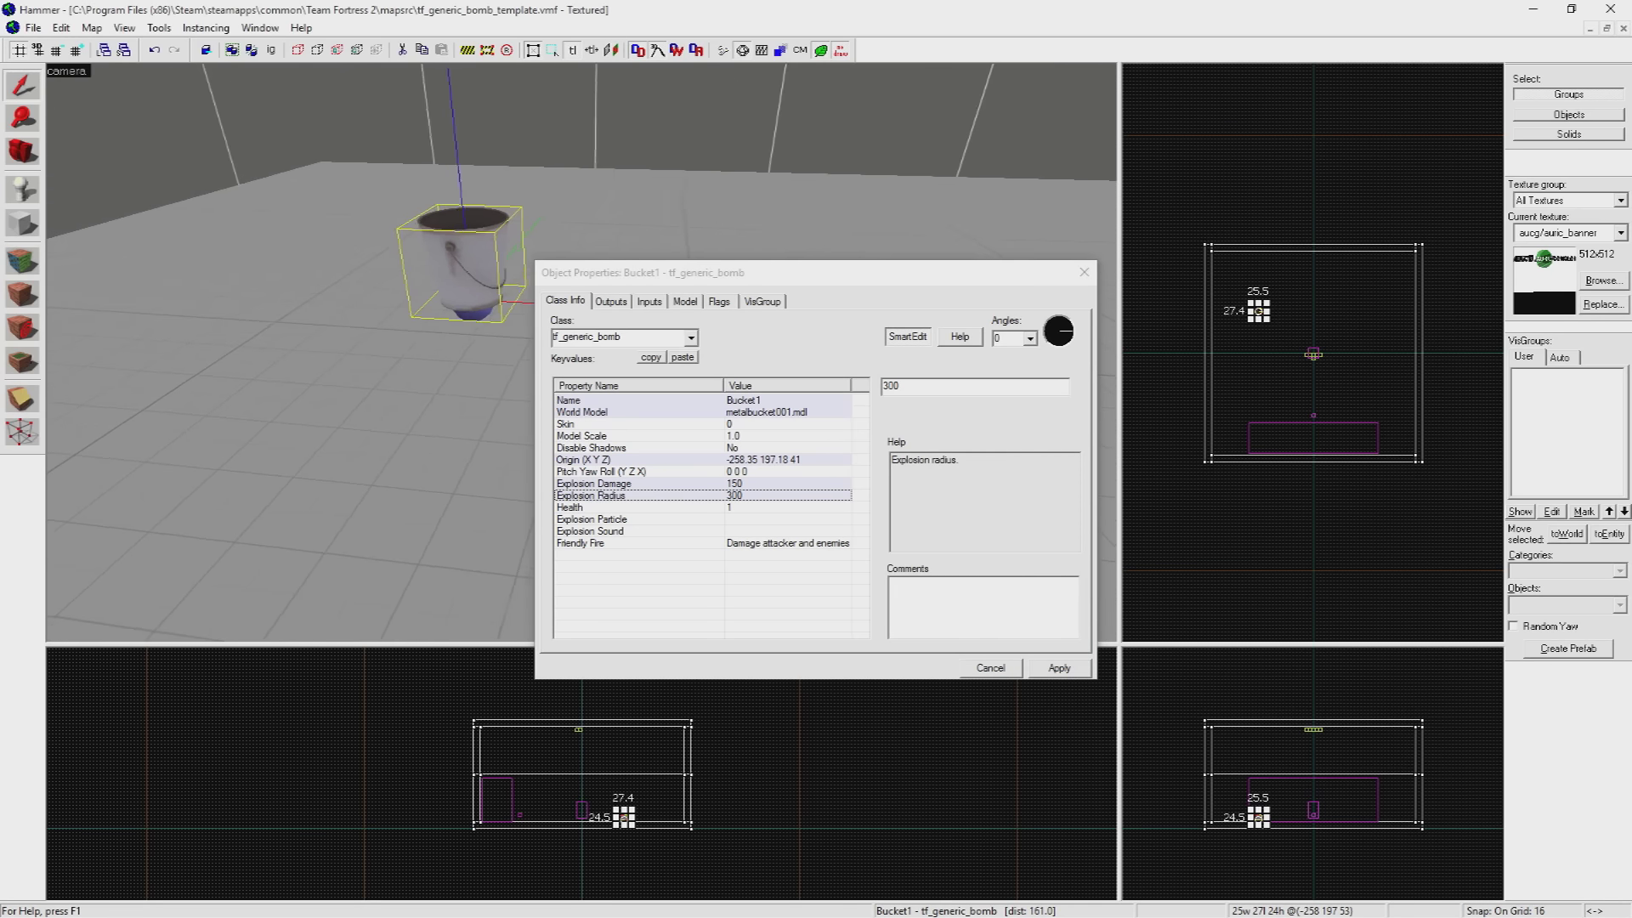
key("w")
key("z")
left_click_drag(807, 278, 1174, 425)
key("z")
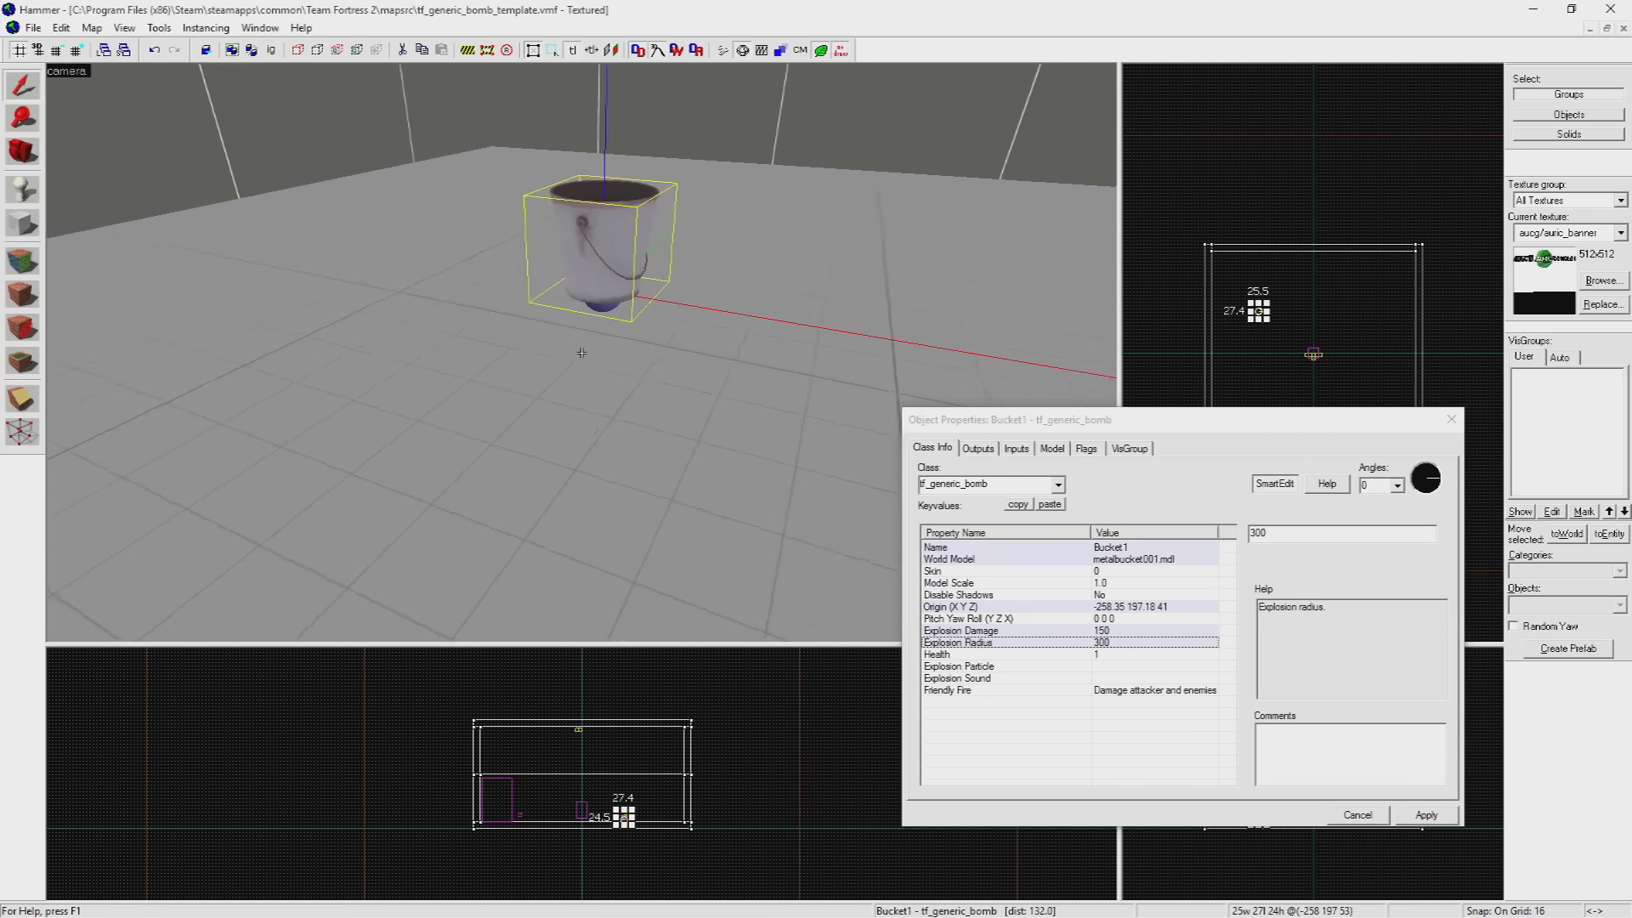
key("w")
key("d")
scroll(582, 352, "up", 4)
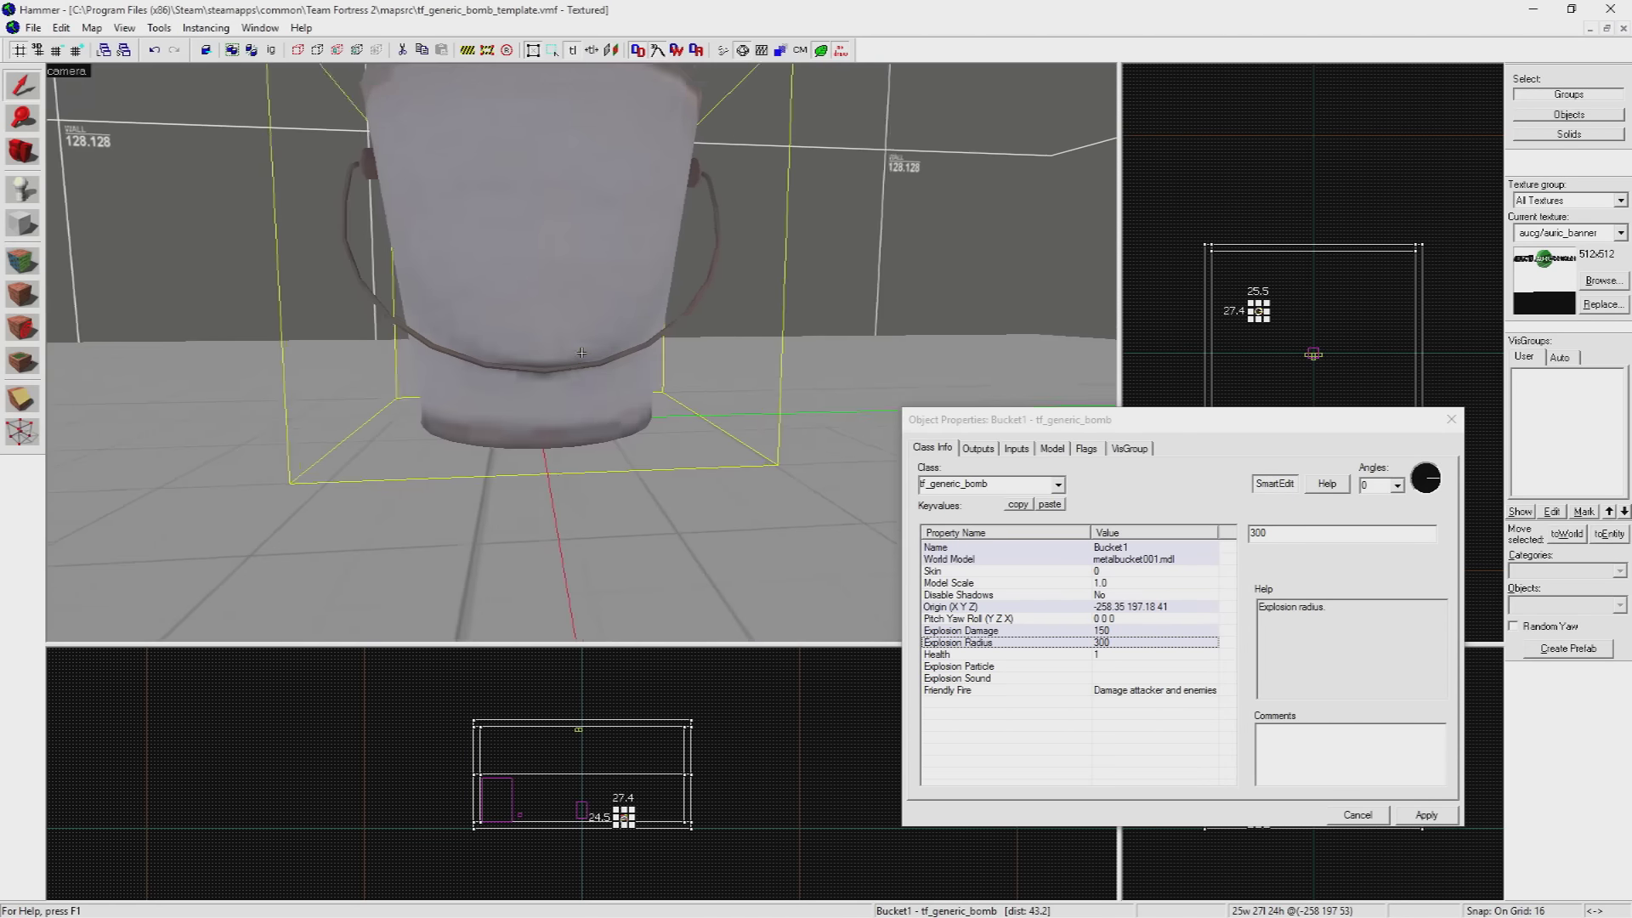
scroll(581, 352, "down", 20)
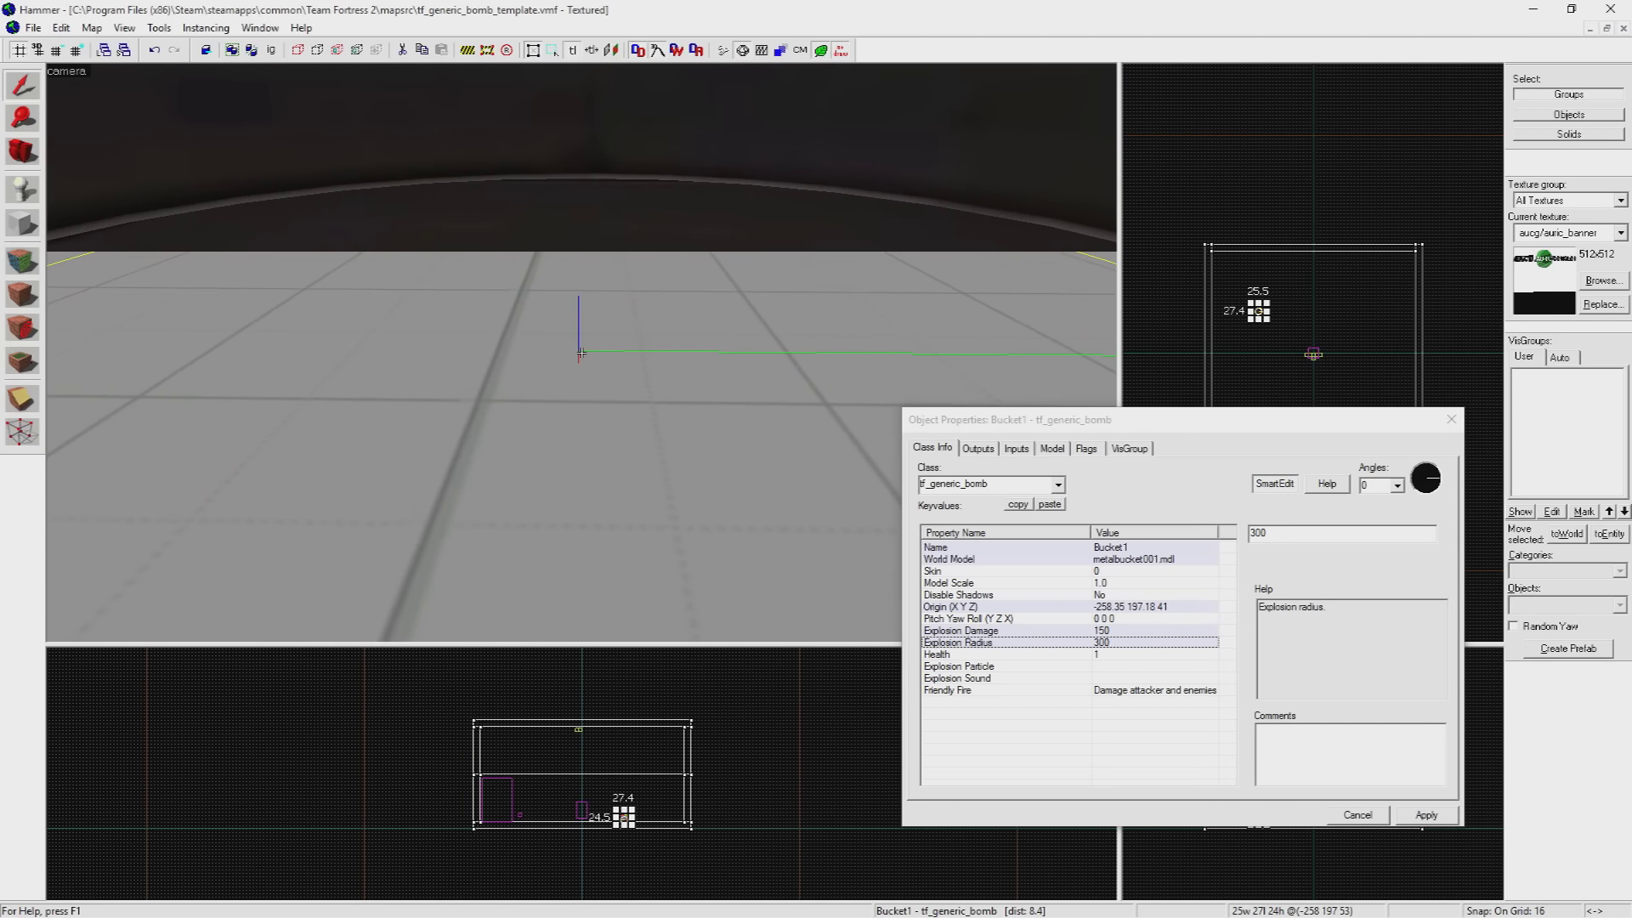
scroll(581, 352, "up", 4)
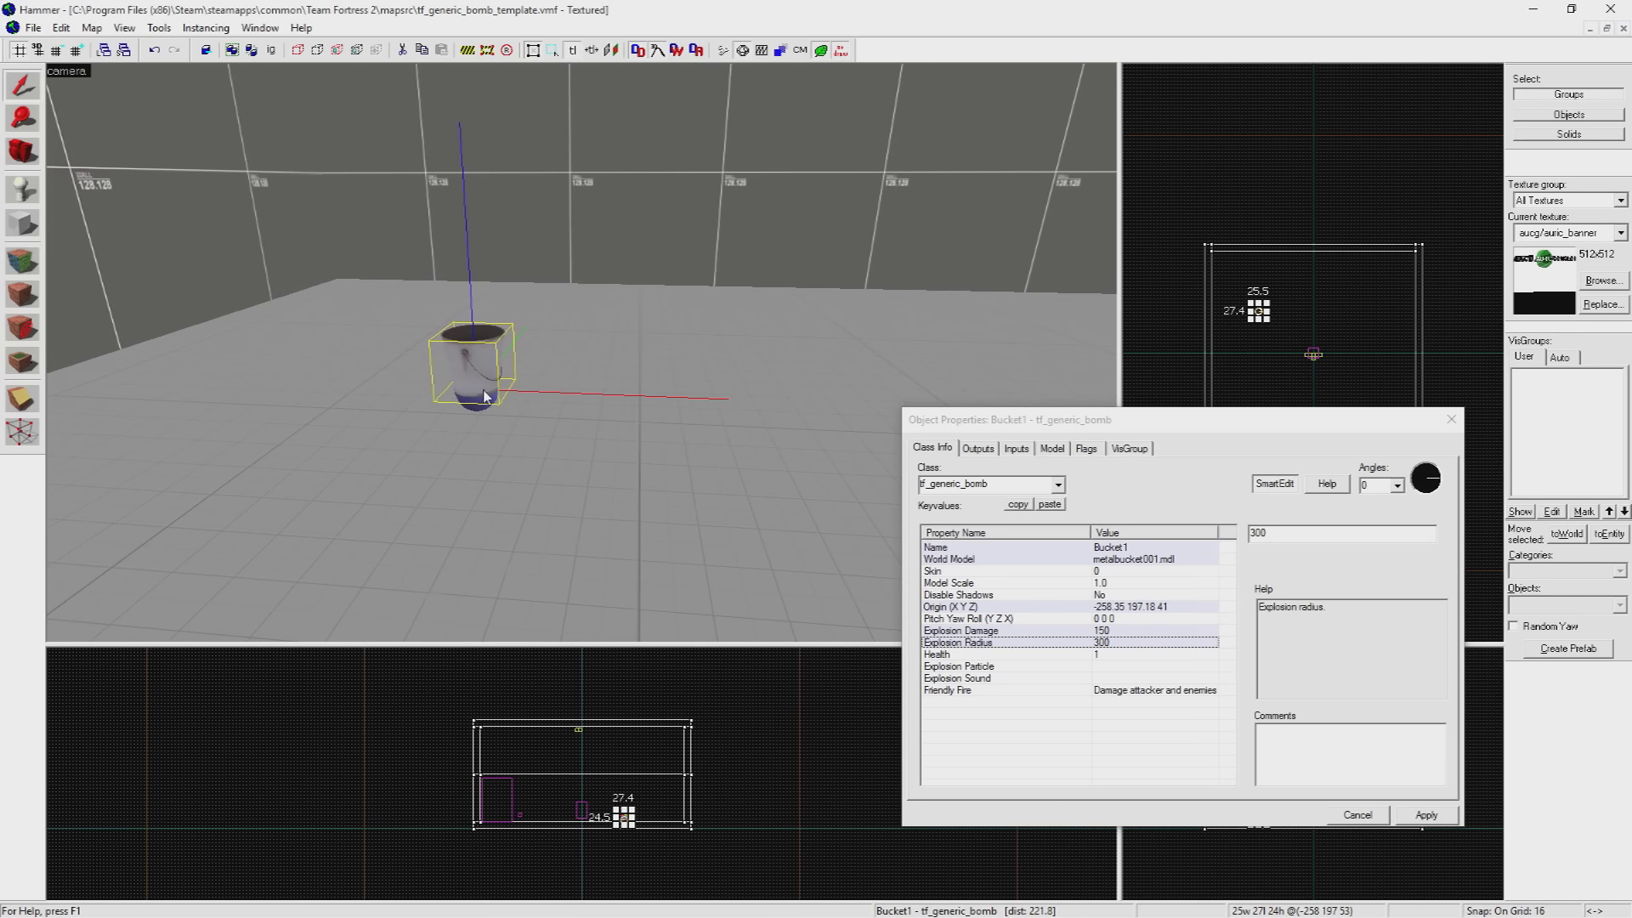
Set Bucket1's explosion particle to pumpkin_explode.
left_click(1122, 668)
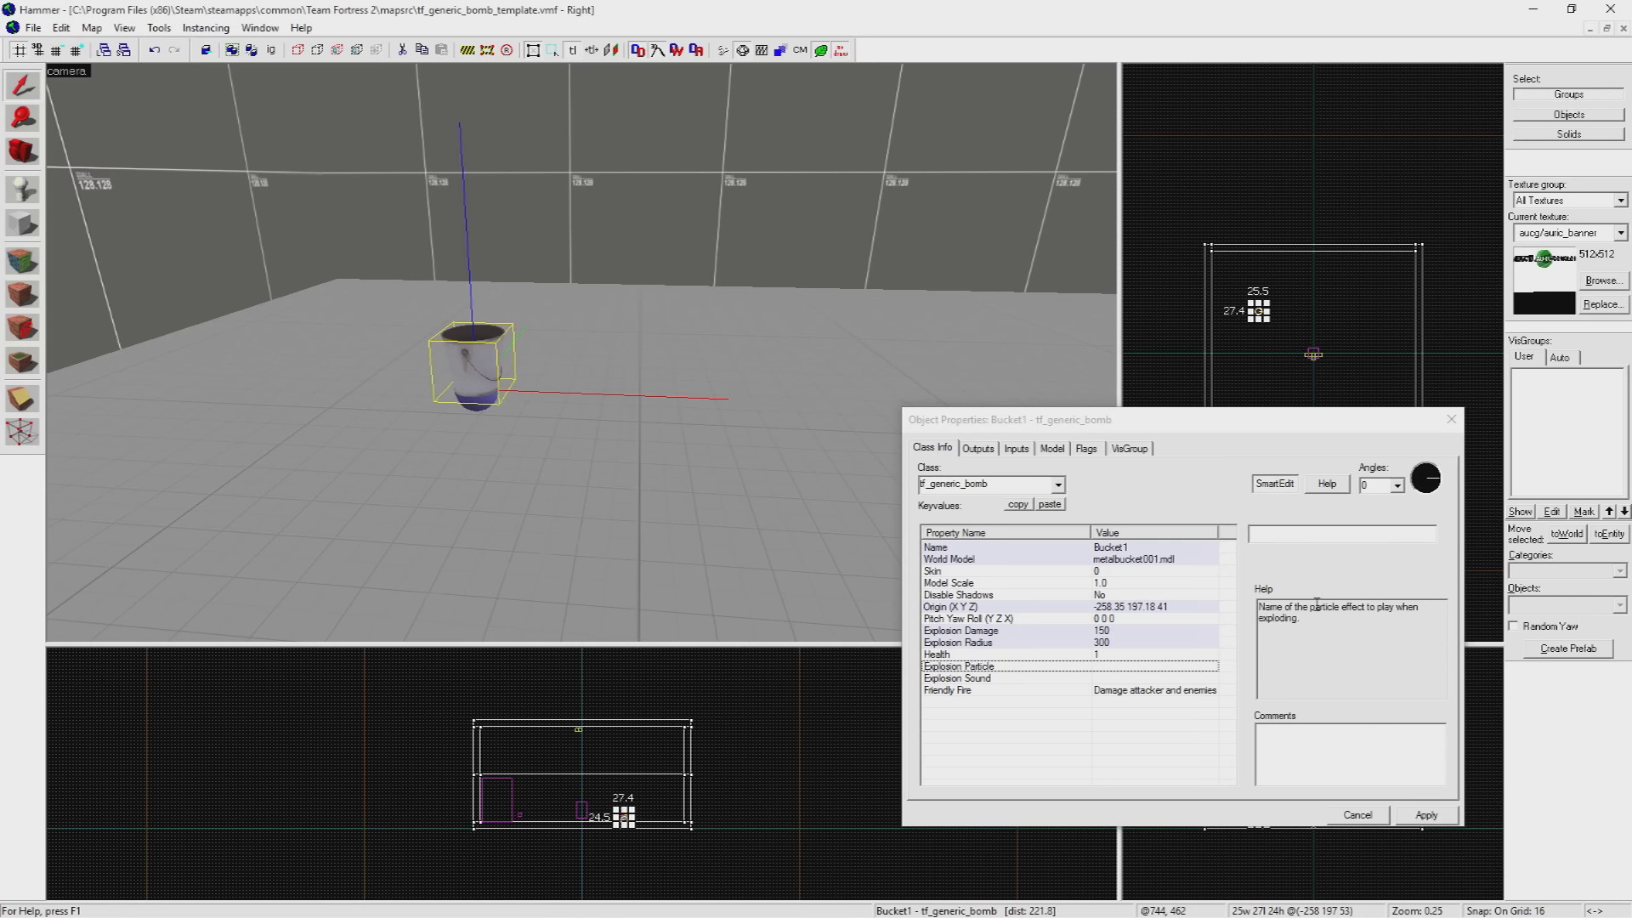
left_click(1307, 535)
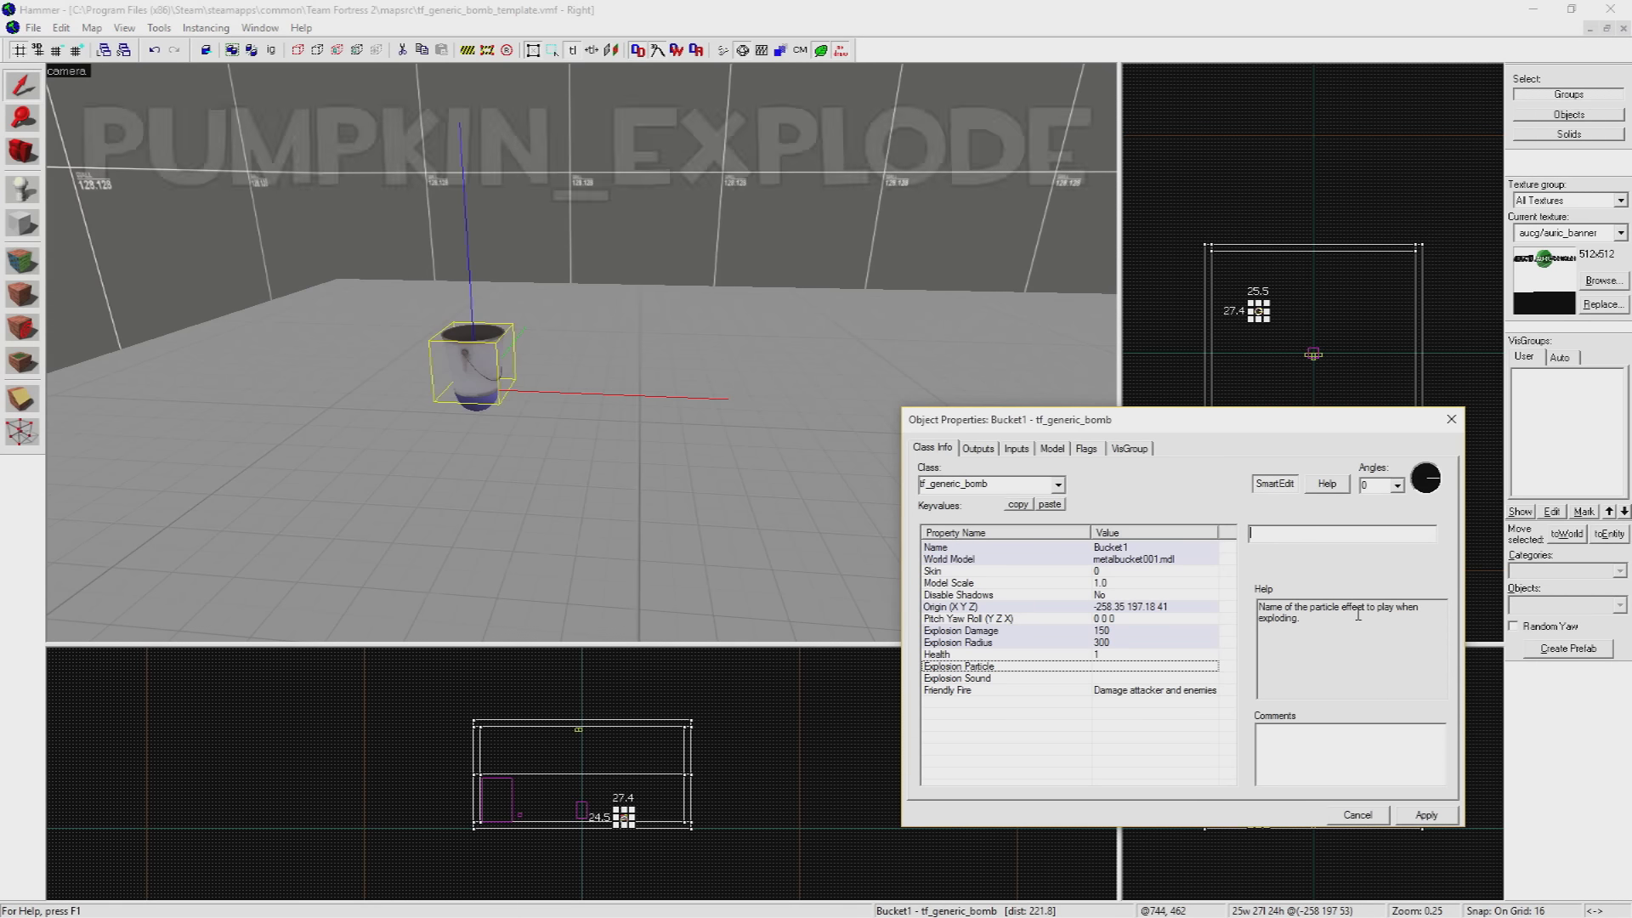
type("pumpkin_explode")
Set Bucket1's explosion sound to items/pumpkin_explode1.wav, chosen from the raw sounds filtered by pumpkin_explode.
left_click(1170, 679)
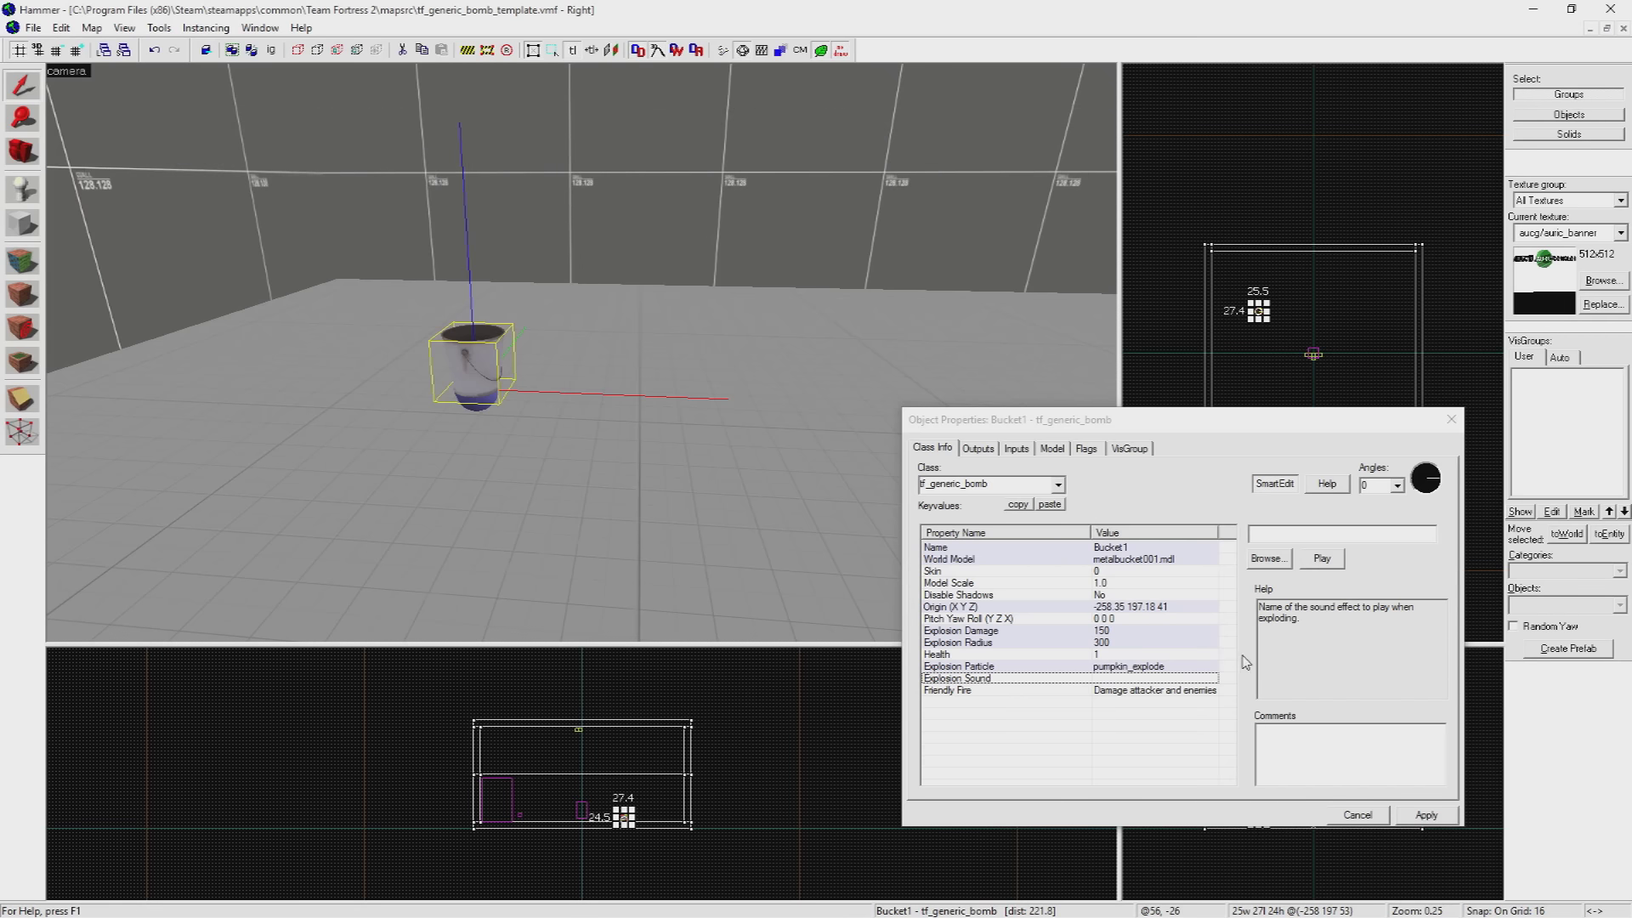
left_click(1267, 559)
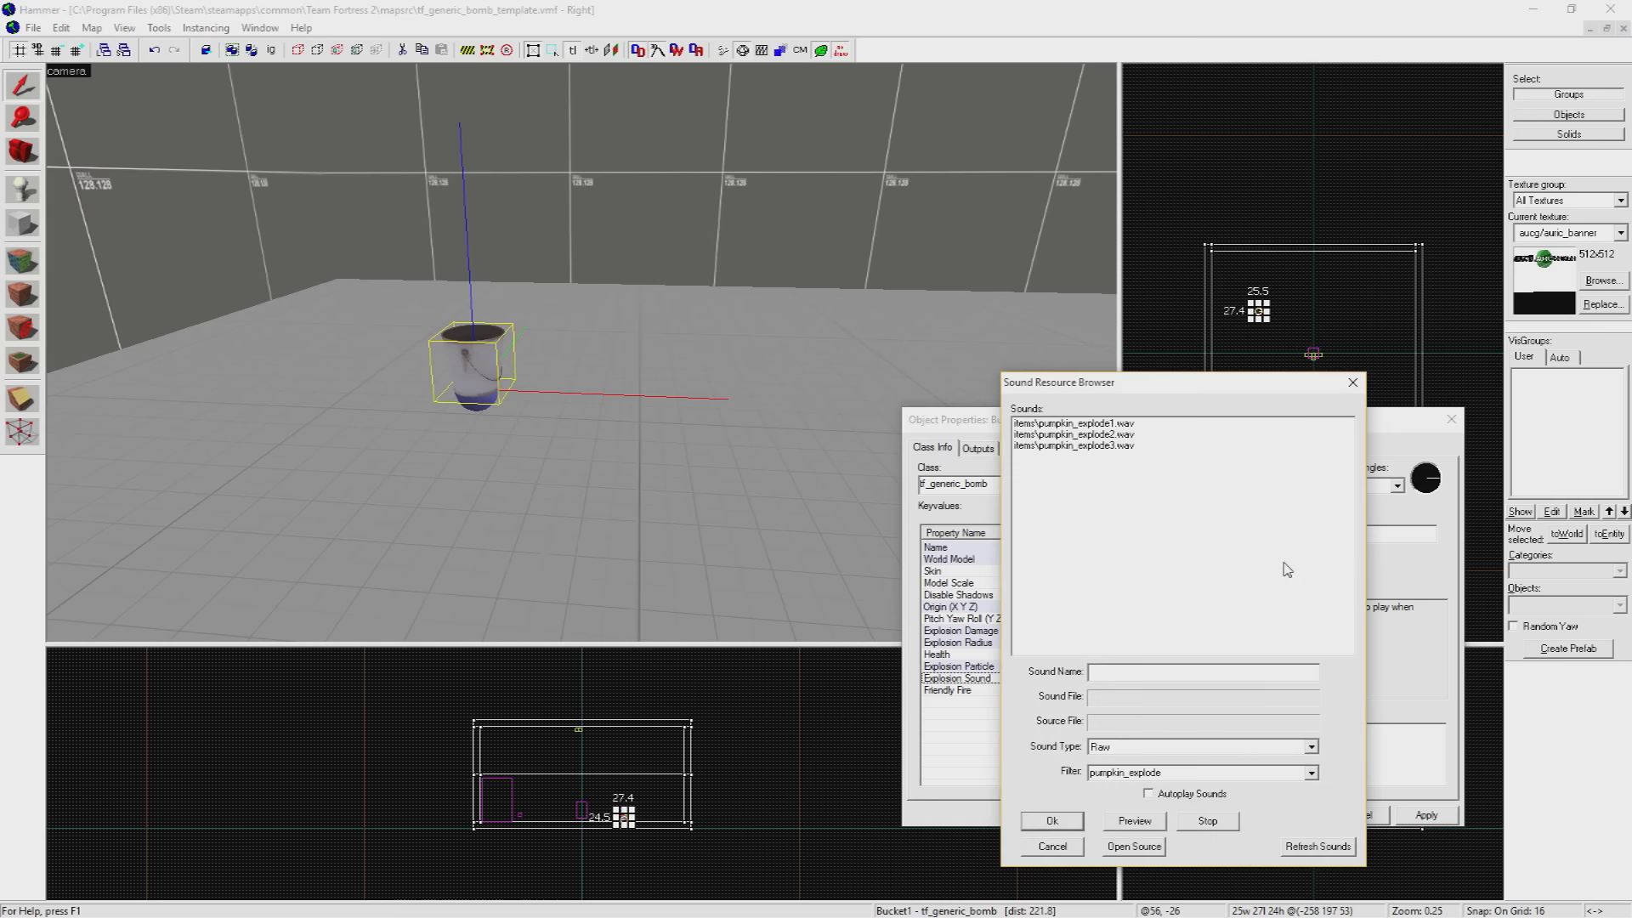
left_click(1141, 423)
left_click_drag(1166, 772, 1020, 774)
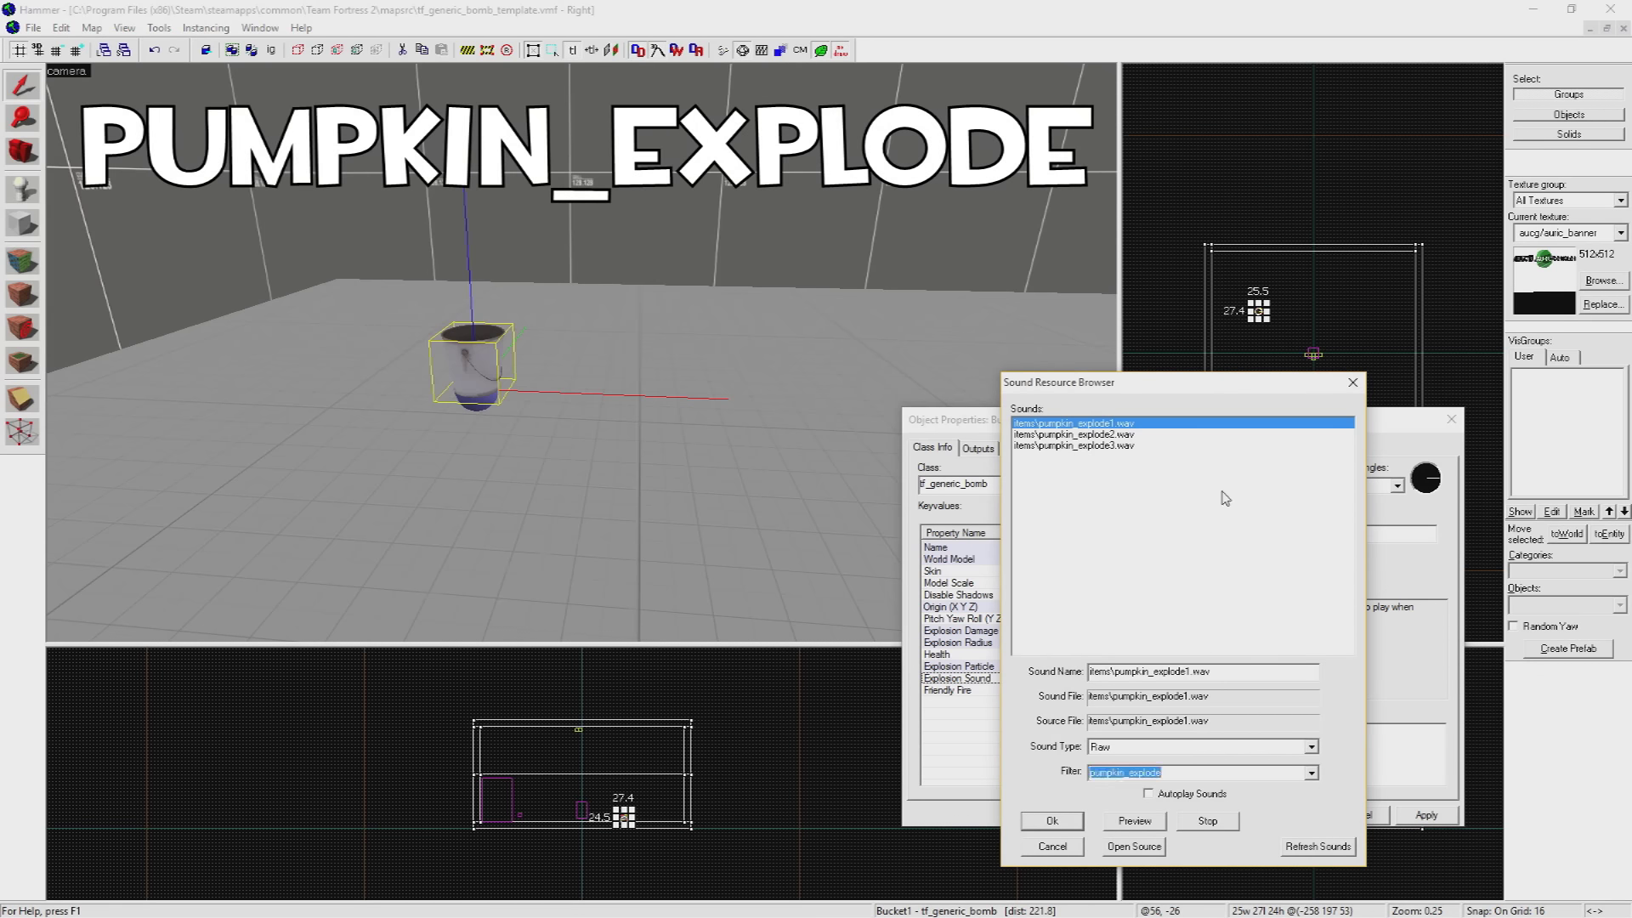
left_click(1129, 425)
double_click(1130, 424)
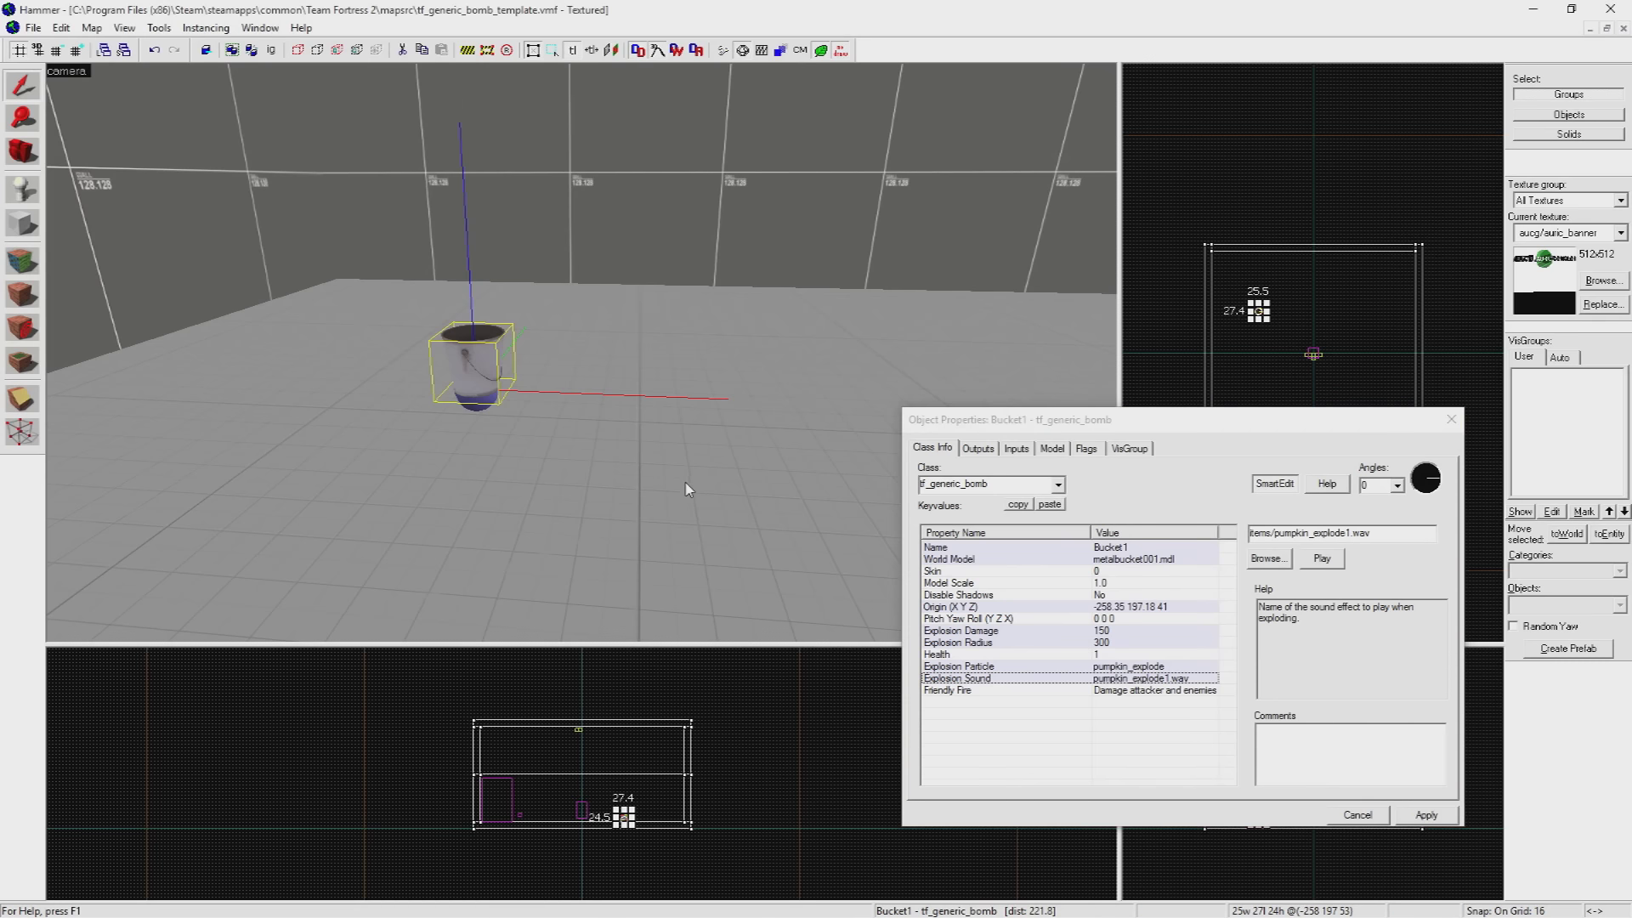
Compile the map and run it in Team Fortress 2.
left_click(33, 27)
left_click(68, 210)
left_click(821, 612)
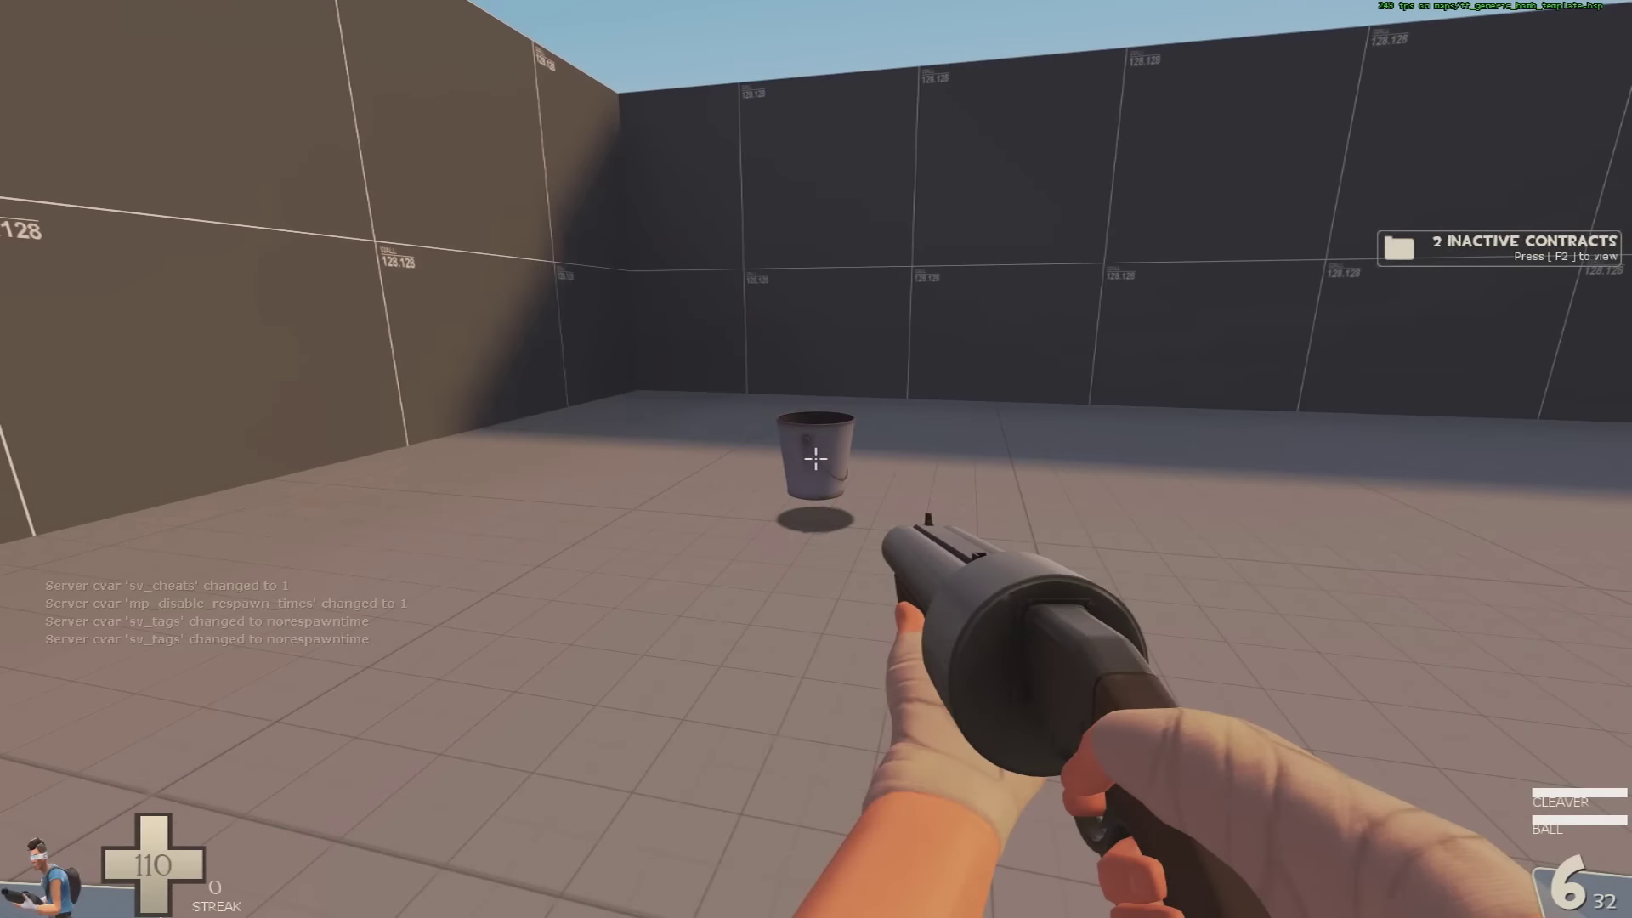
Shoot the bucket in the game to test its explosion.
left_click(816, 459)
key("s")
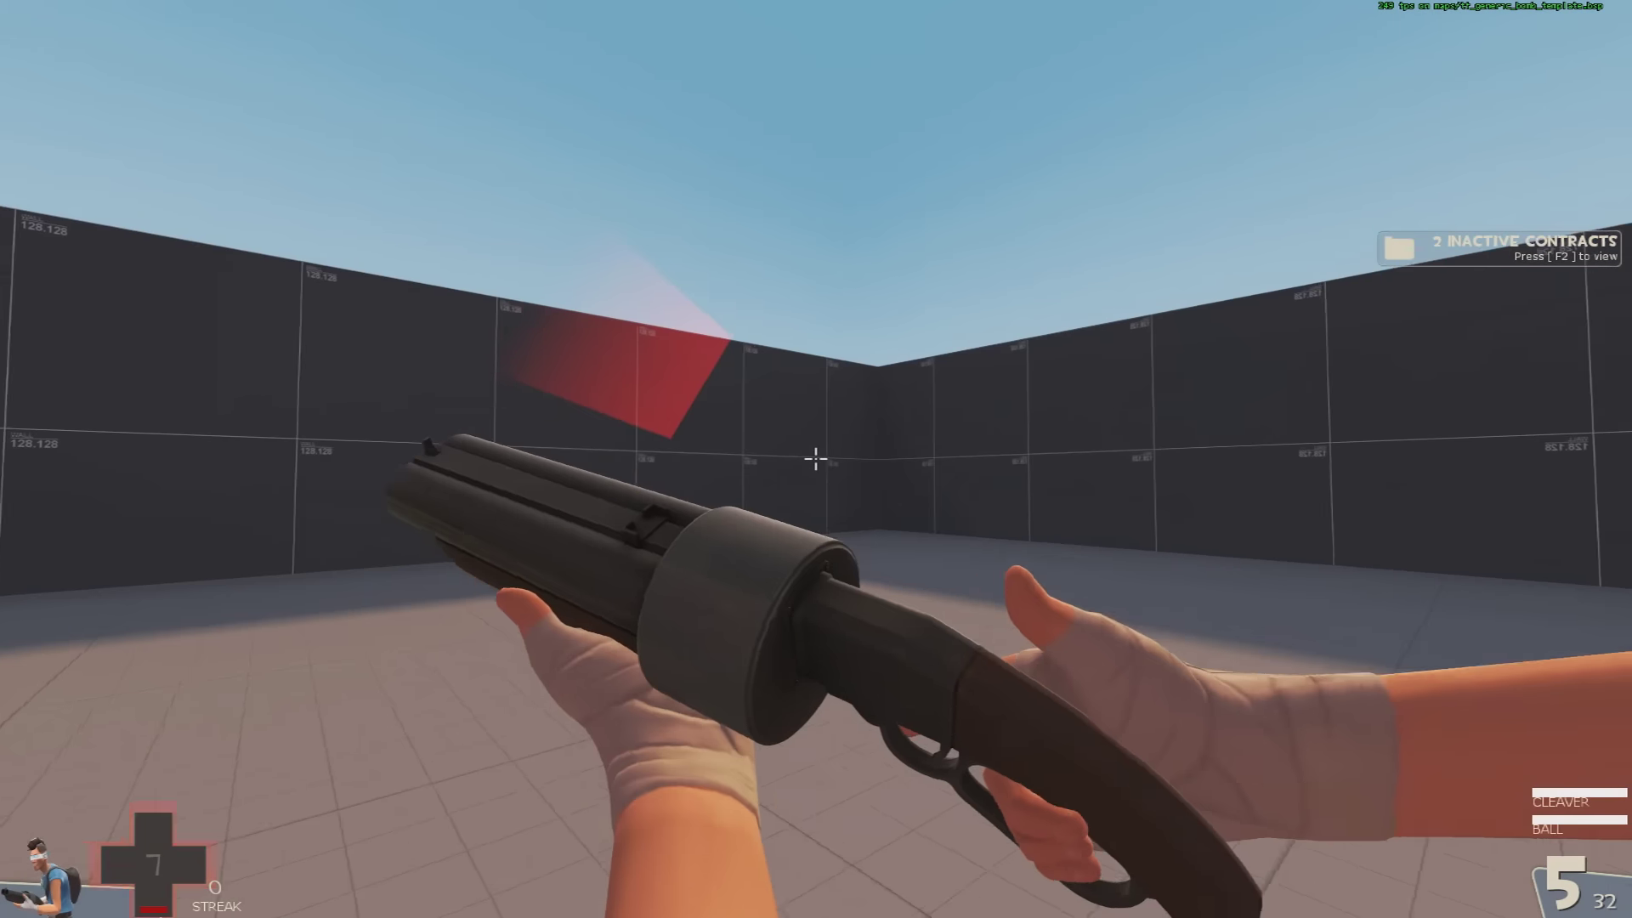
key("w")
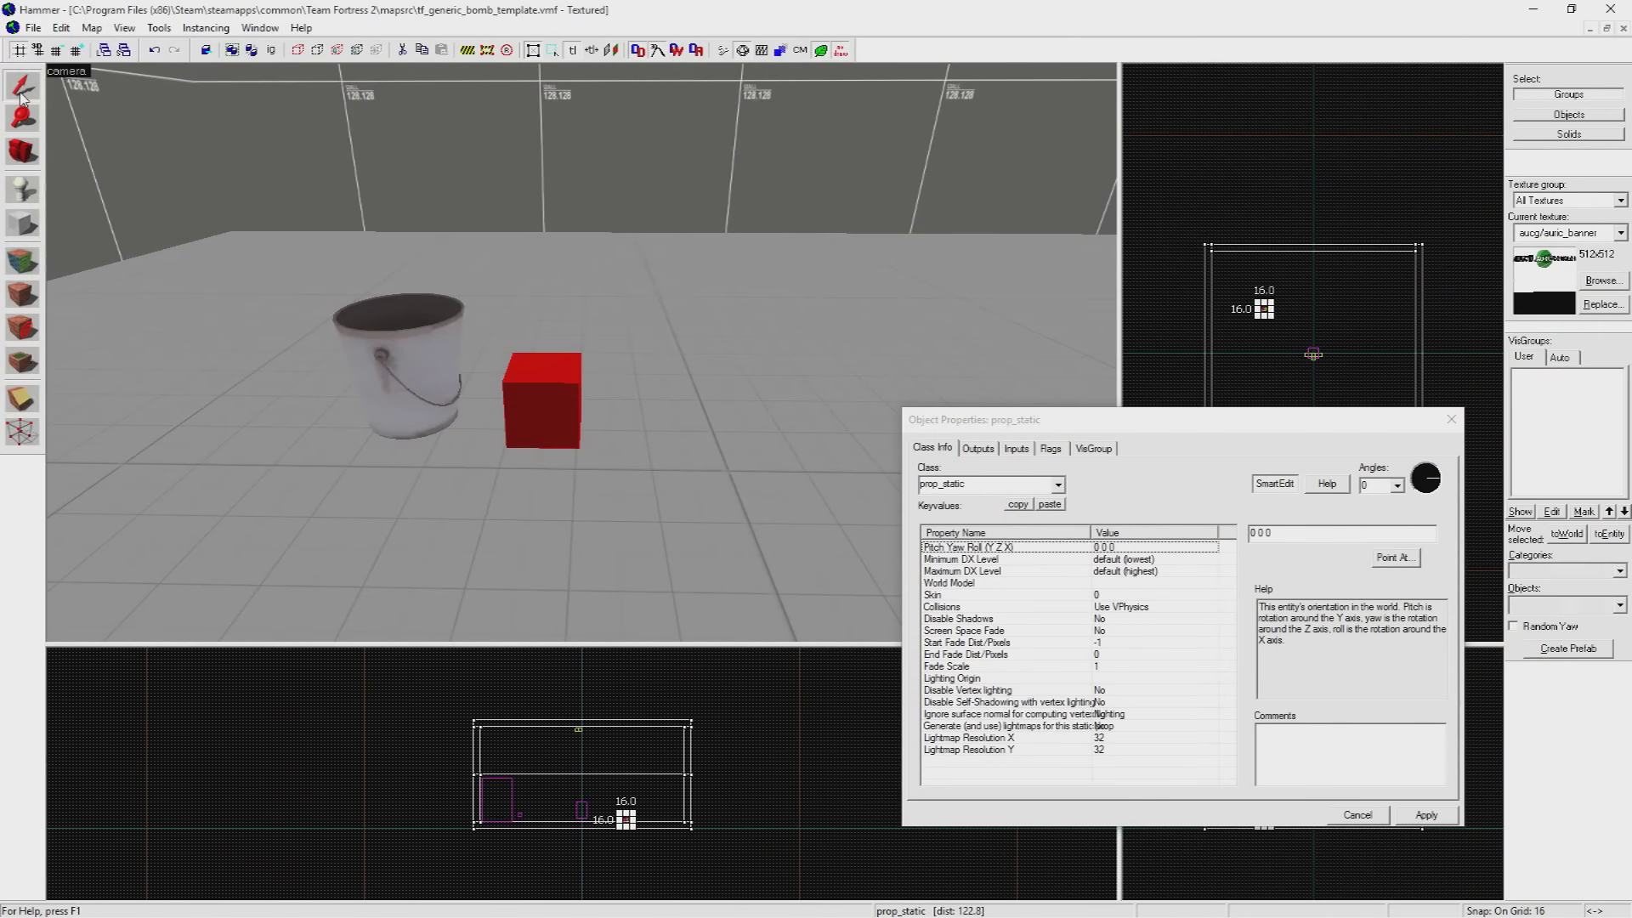
Change the class of the new prop_static beside the bucket to point_template.
left_click(991, 487)
type("po")
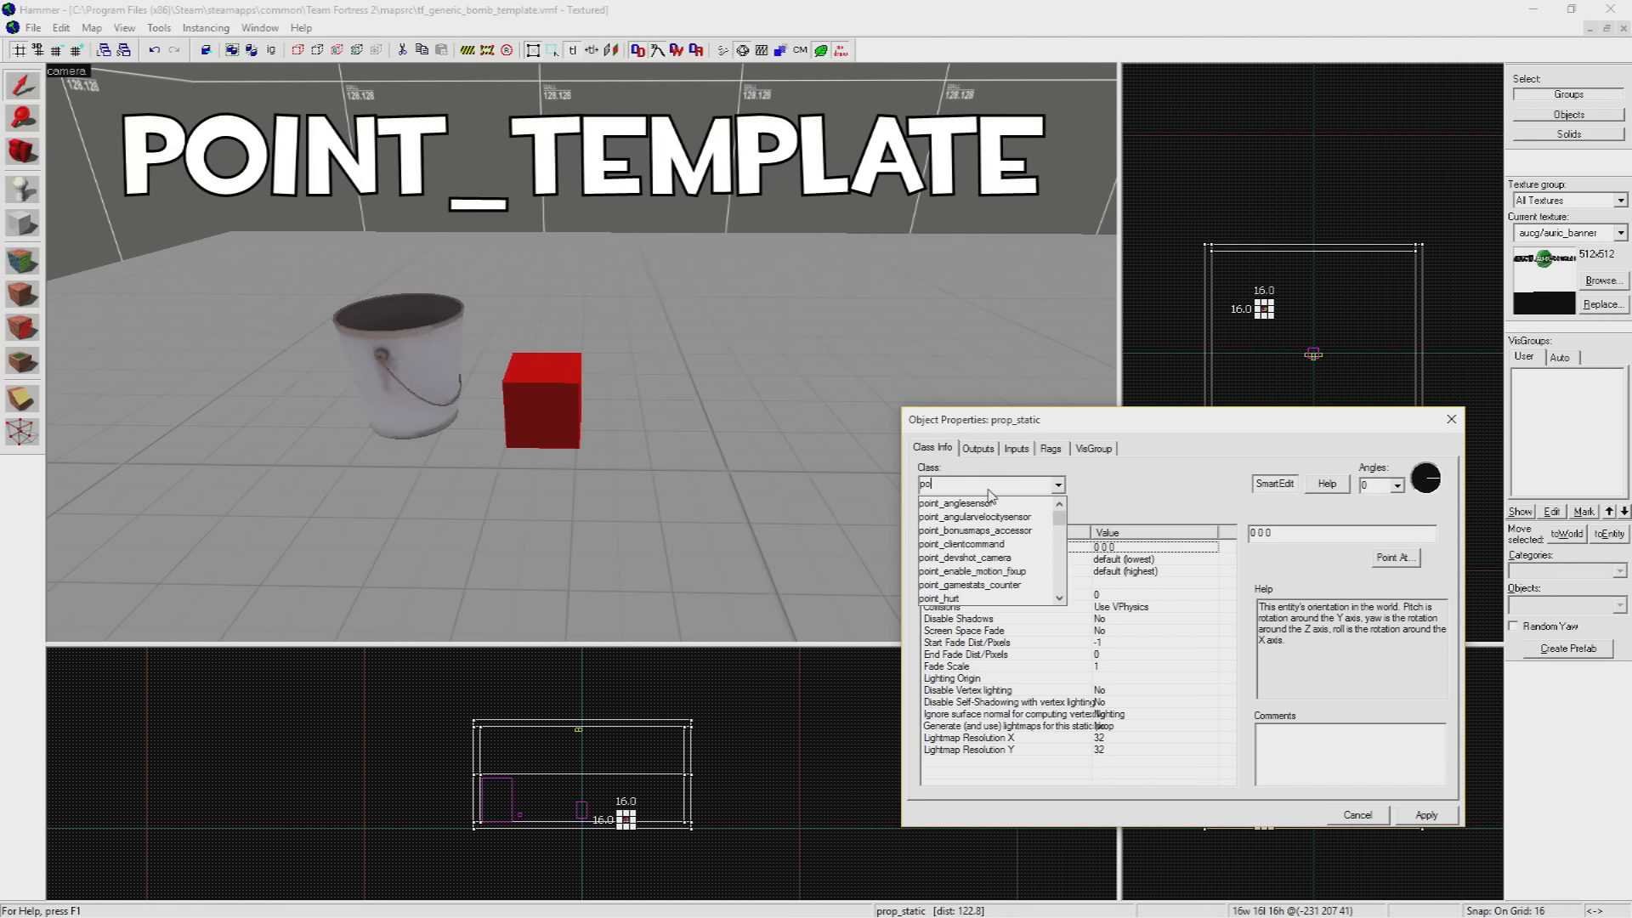
type("int_template")
key("Return")
Move the point_template entity to the bucket's opening and undo the stray move of the bucket.
left_click(515, 451)
left_click_drag(534, 403, 413, 311)
left_click_drag(413, 391, 421, 365)
key("ctrl+z")
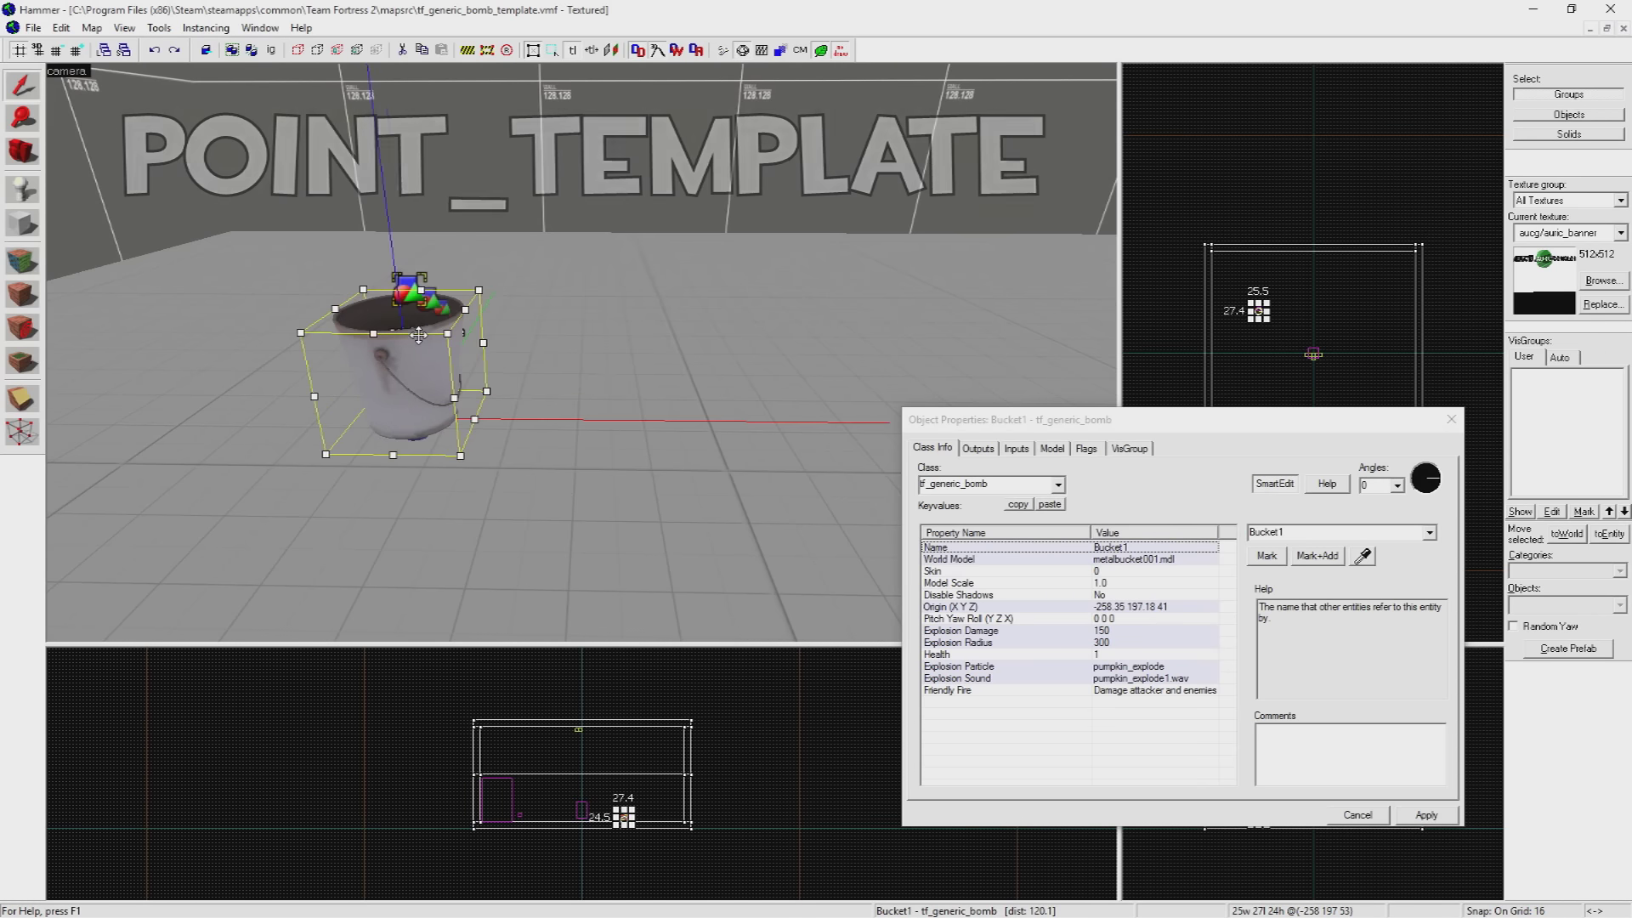
Select the point_template entity and enter BucketTemplate1 as its name.
left_click(428, 294)
left_click(1305, 531)
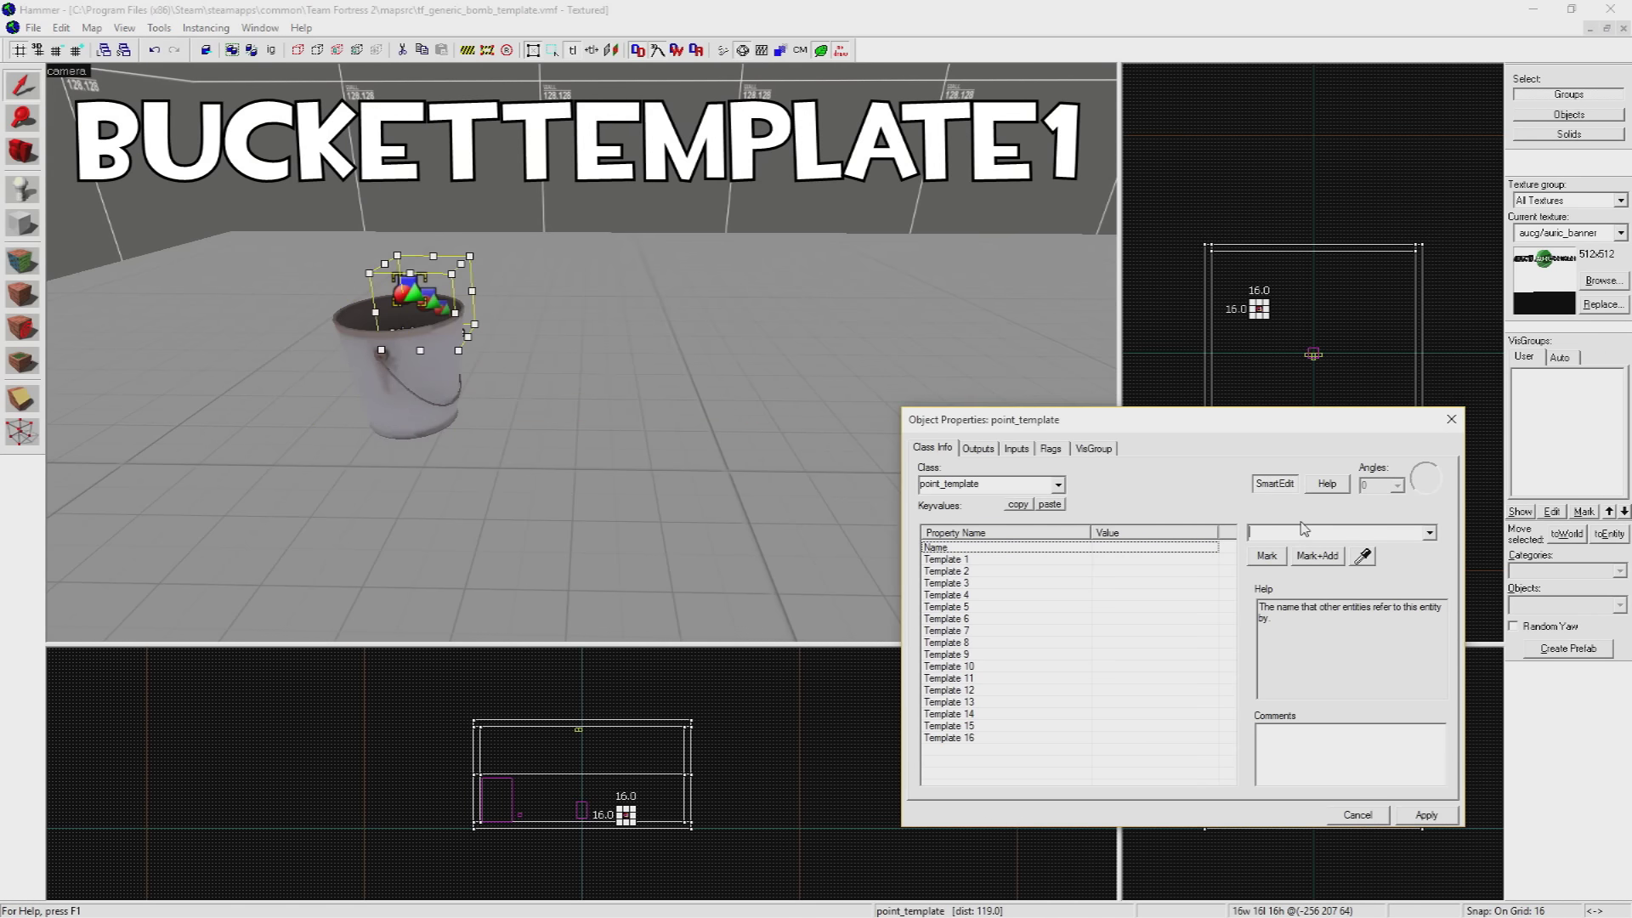
type("BucketTemplate1")
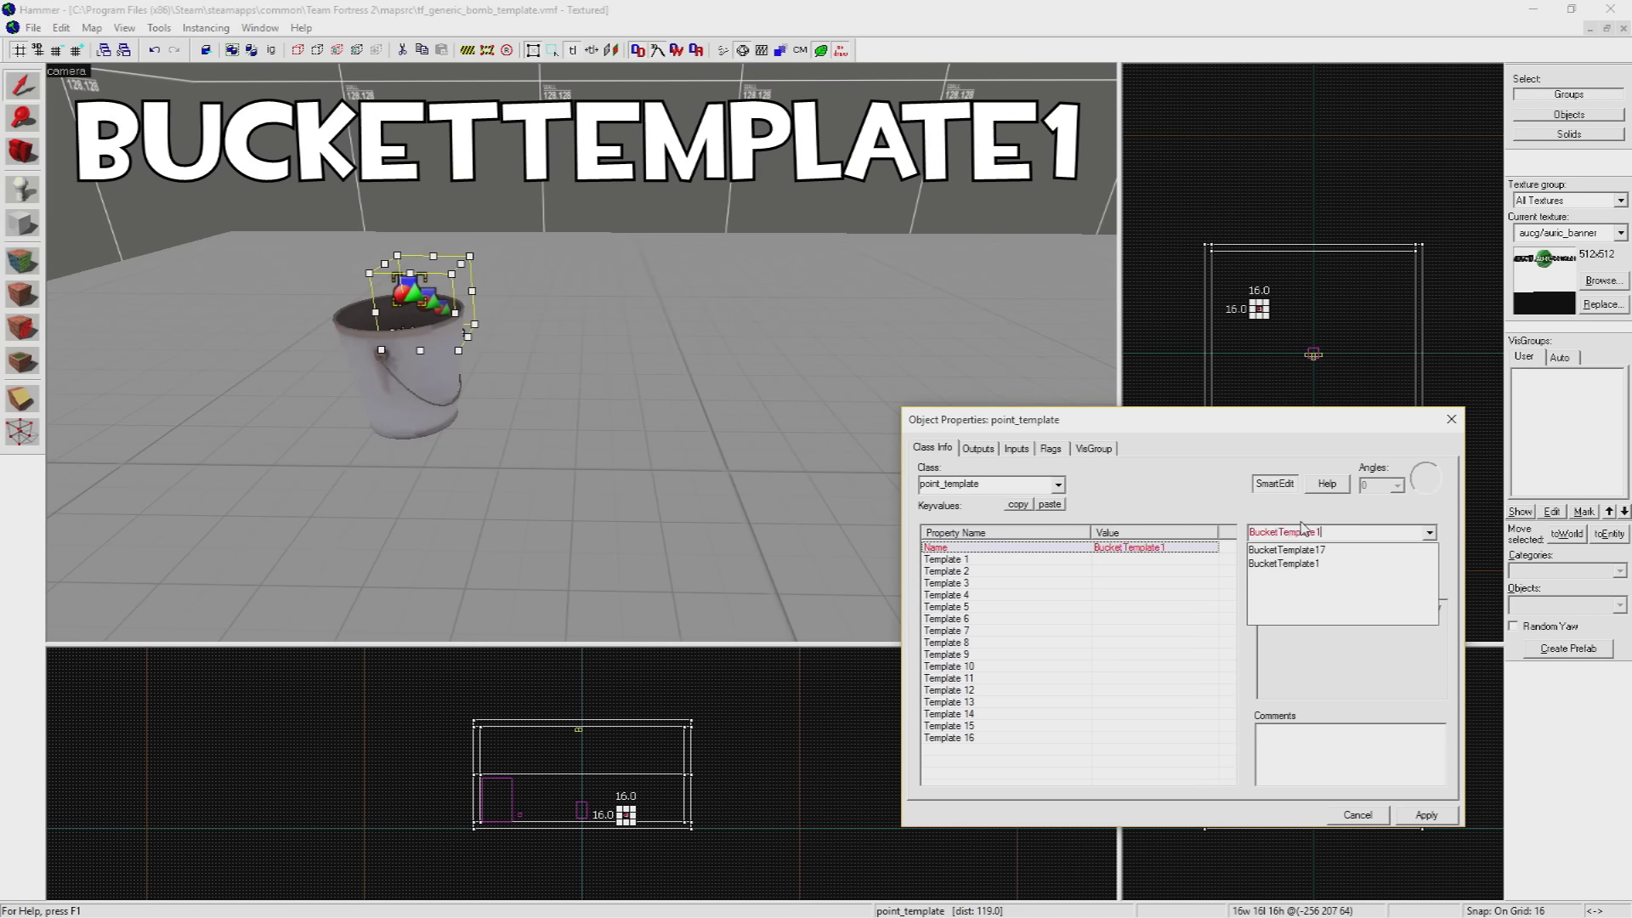
Apply the point_template's name and set its Template 1 value to Bucket1.
key("Return")
left_click(1427, 817)
left_click(1122, 560)
left_click(1281, 535)
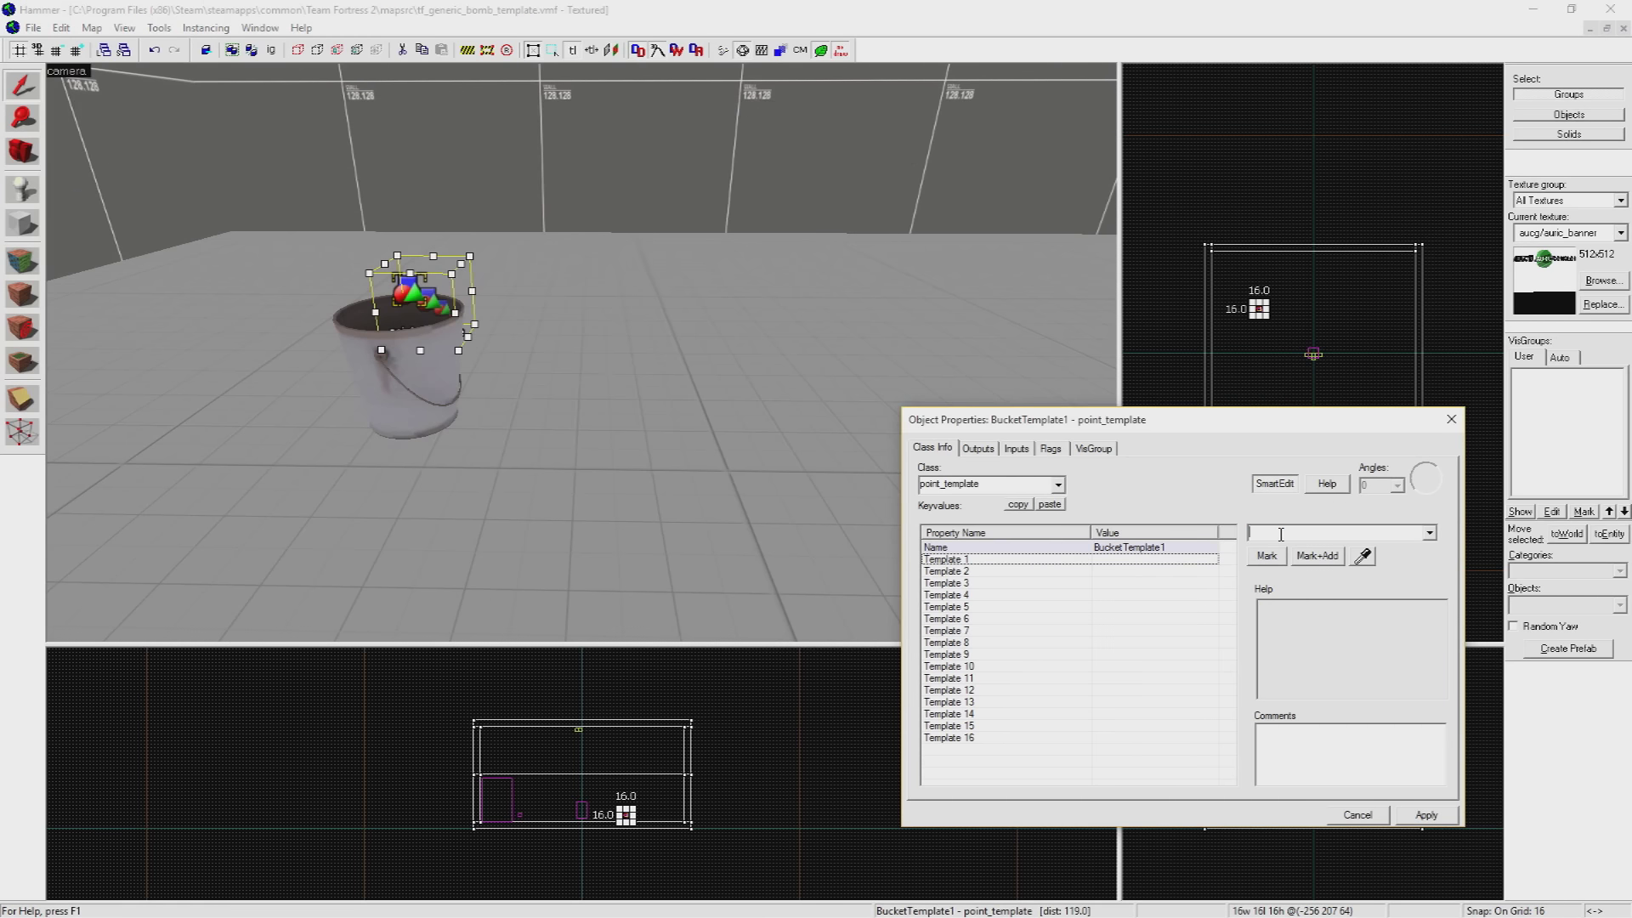
left_click(1281, 532)
type("Bucket1")
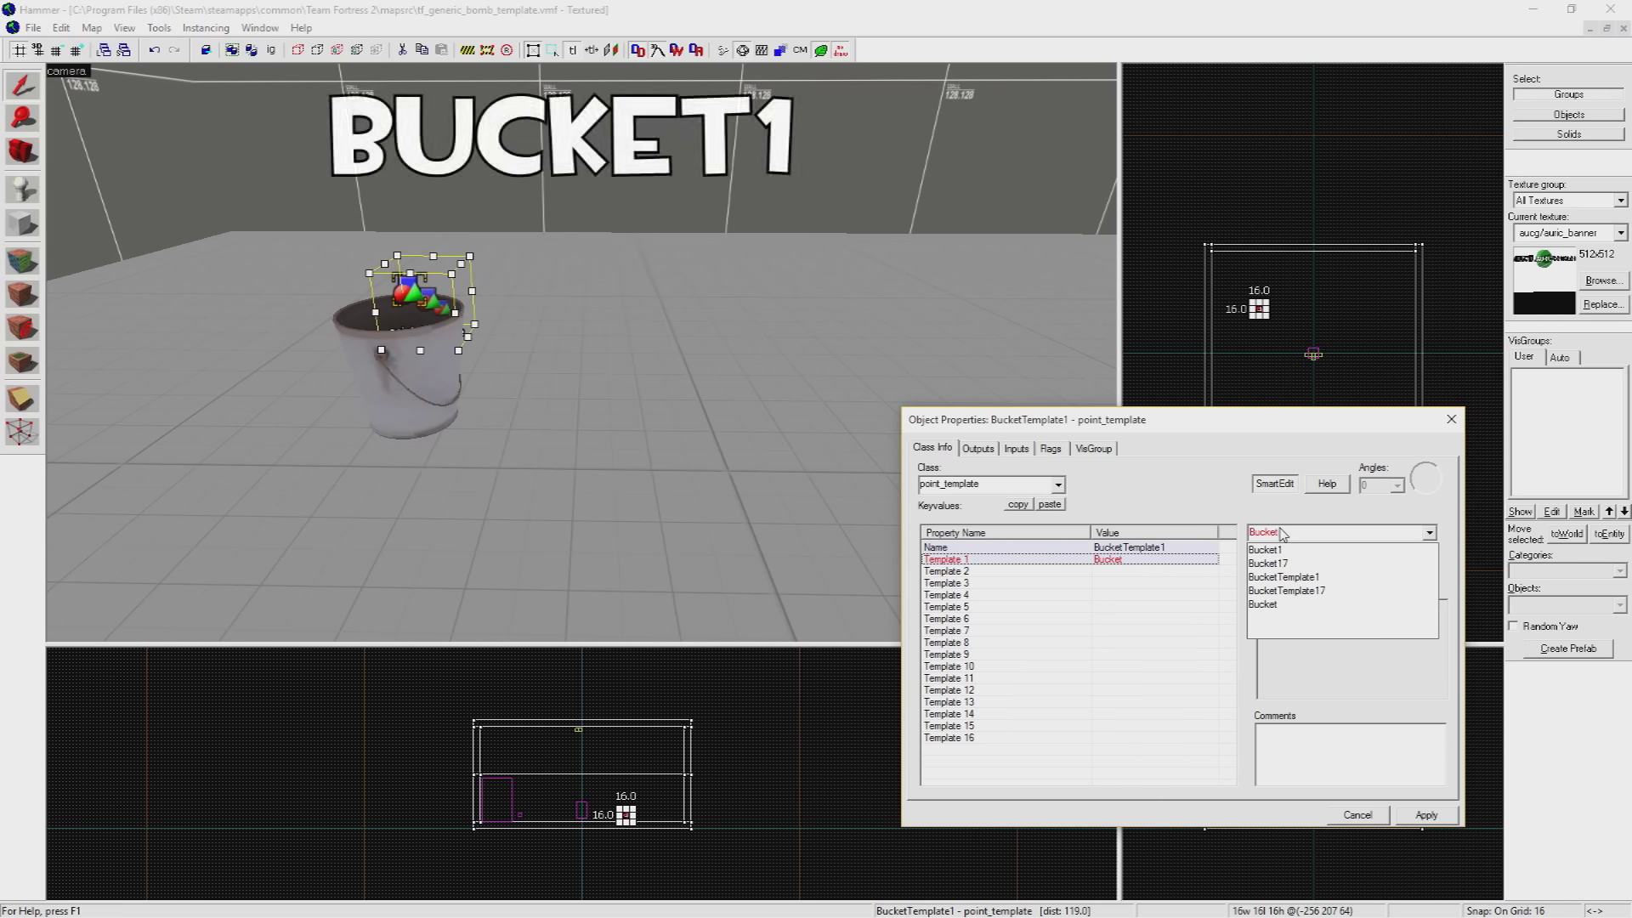
key("Return")
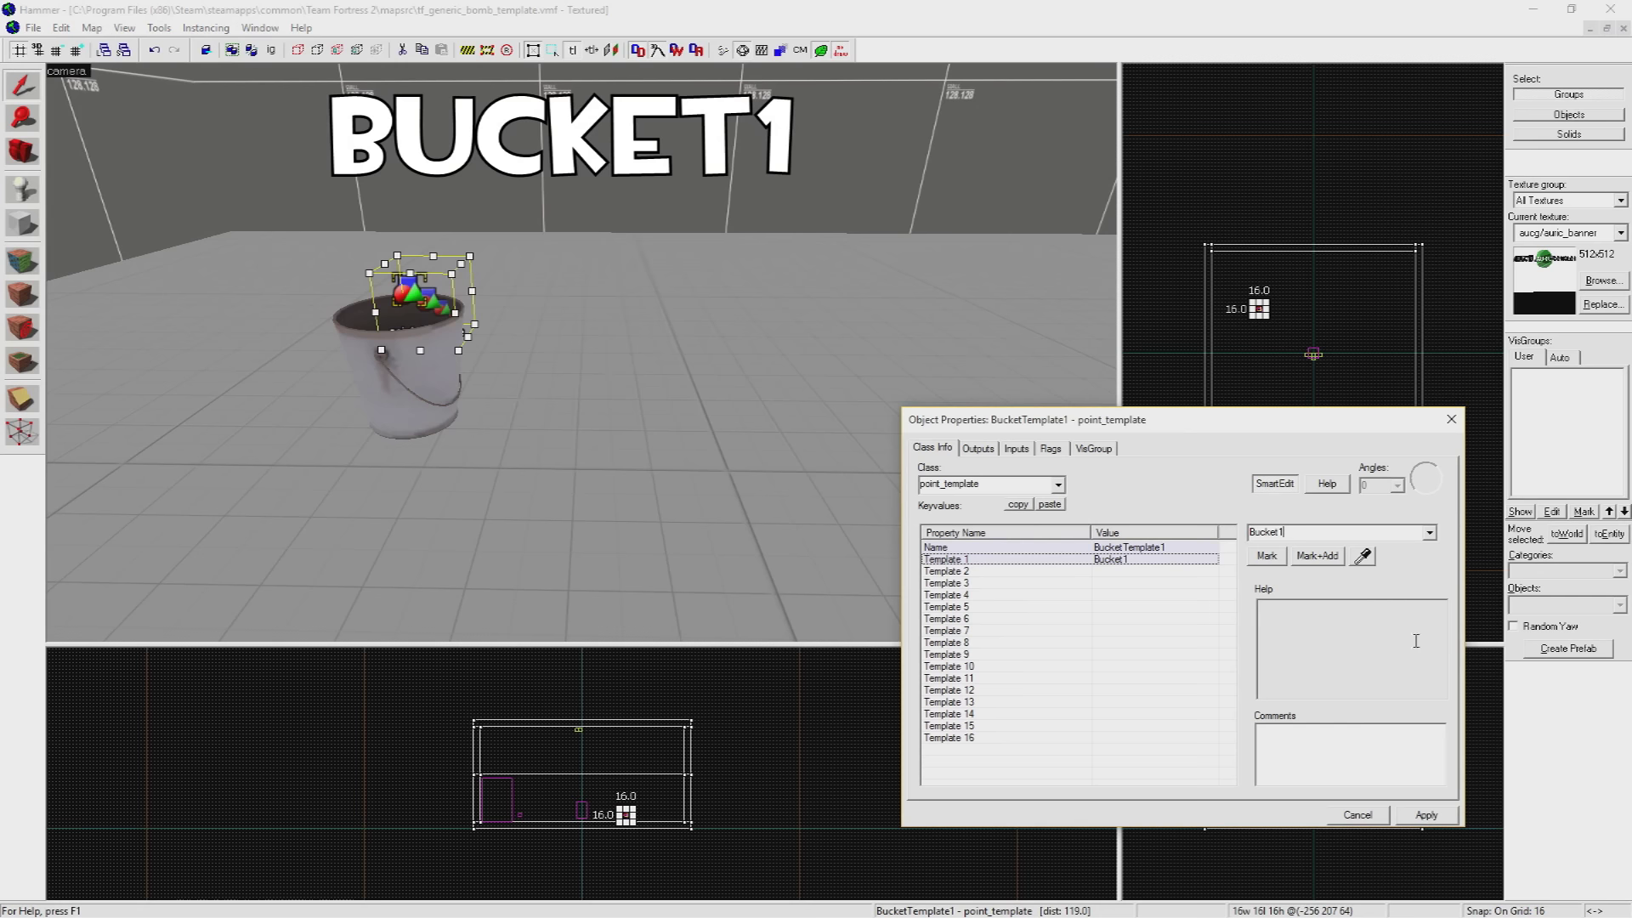
left_click(1427, 816)
Place a new entity on the floor in front of the bucket and change its class to logic_auto.
scroll(571, 396, "down", 5)
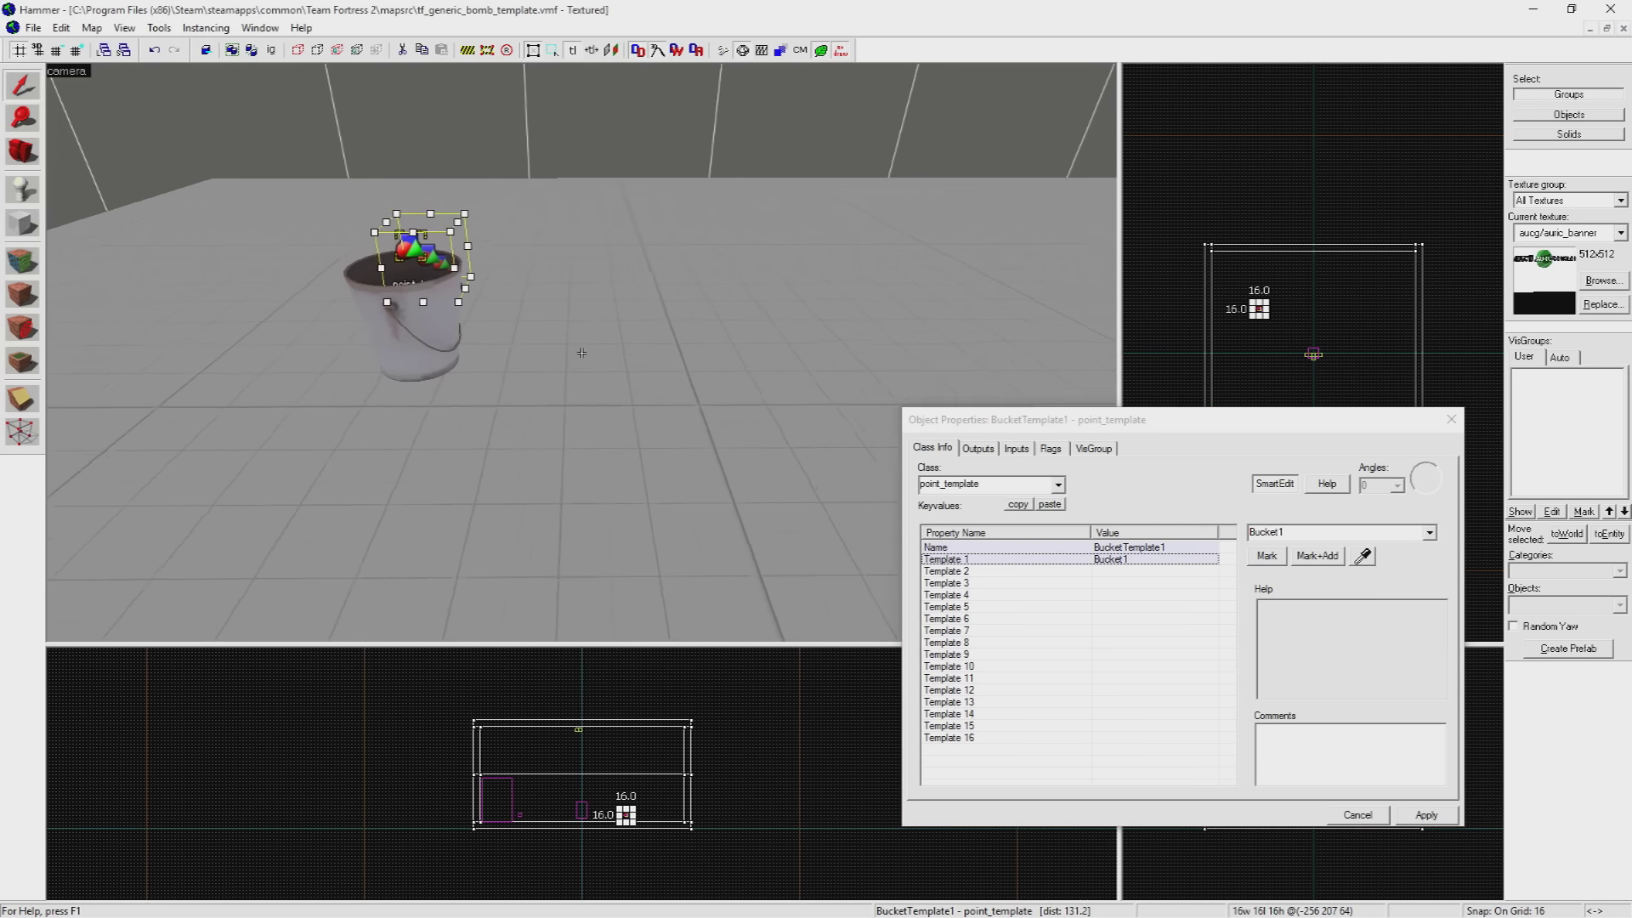
key("shift+e")
left_click(617, 407)
key("shift+s")
left_click(1013, 482)
type("l")
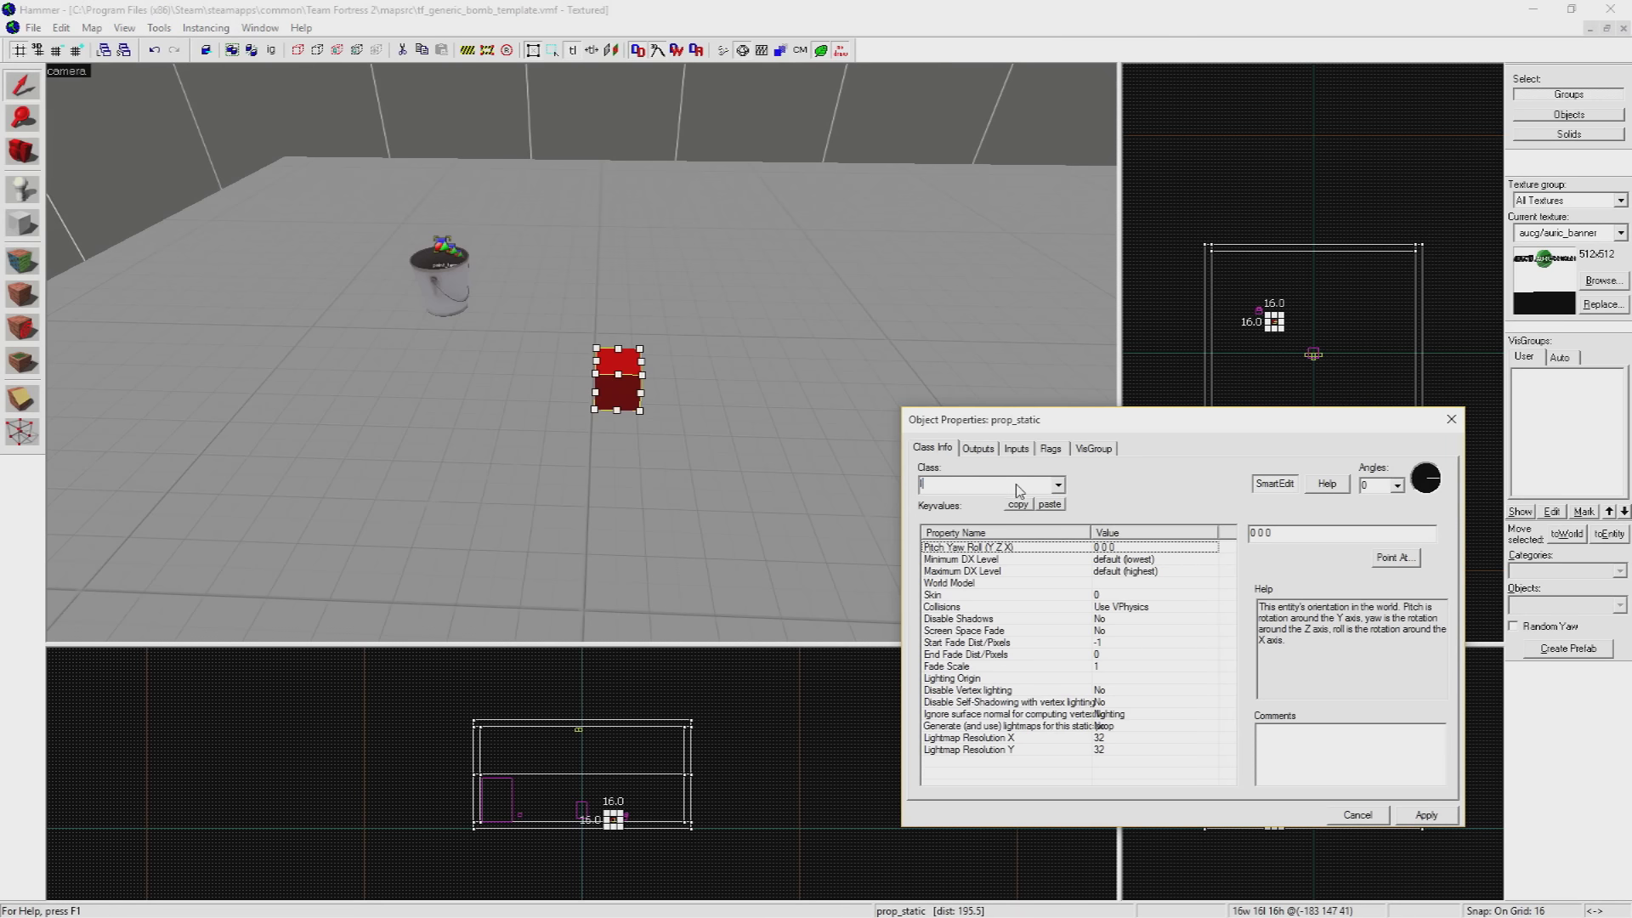
type("ogic_auto")
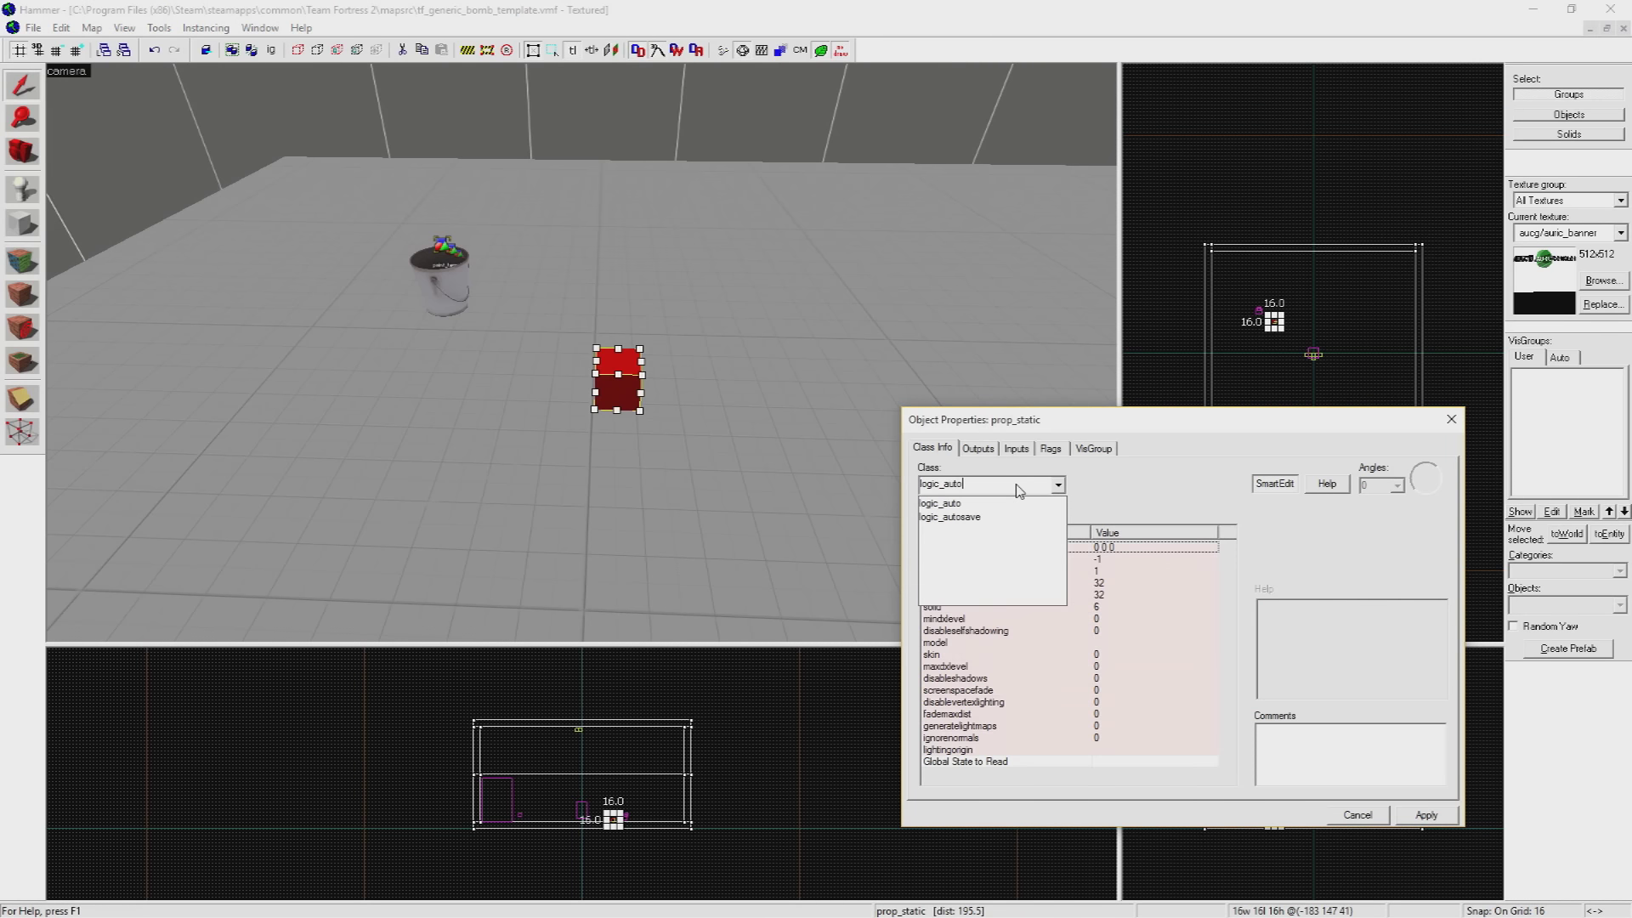
key("Return")
key("Return")
Add an OnMultiNewRound output to the logic_auto that targets BucketTemplate* with the ForceSpawn input.
key("z")
key("w")
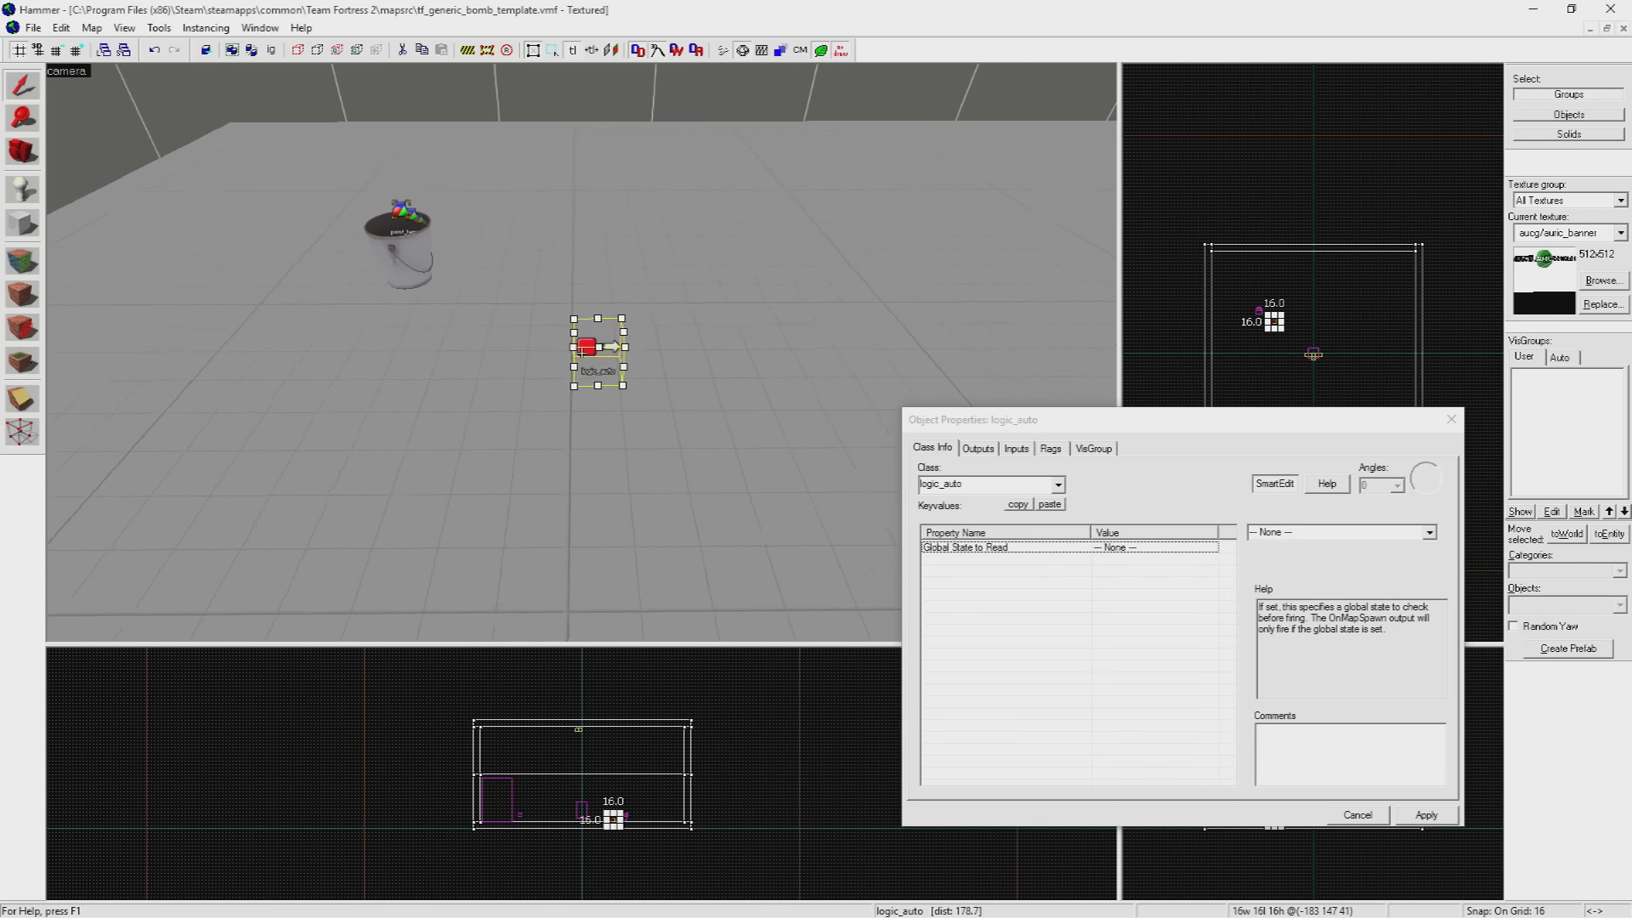
key("z")
left_click(966, 446)
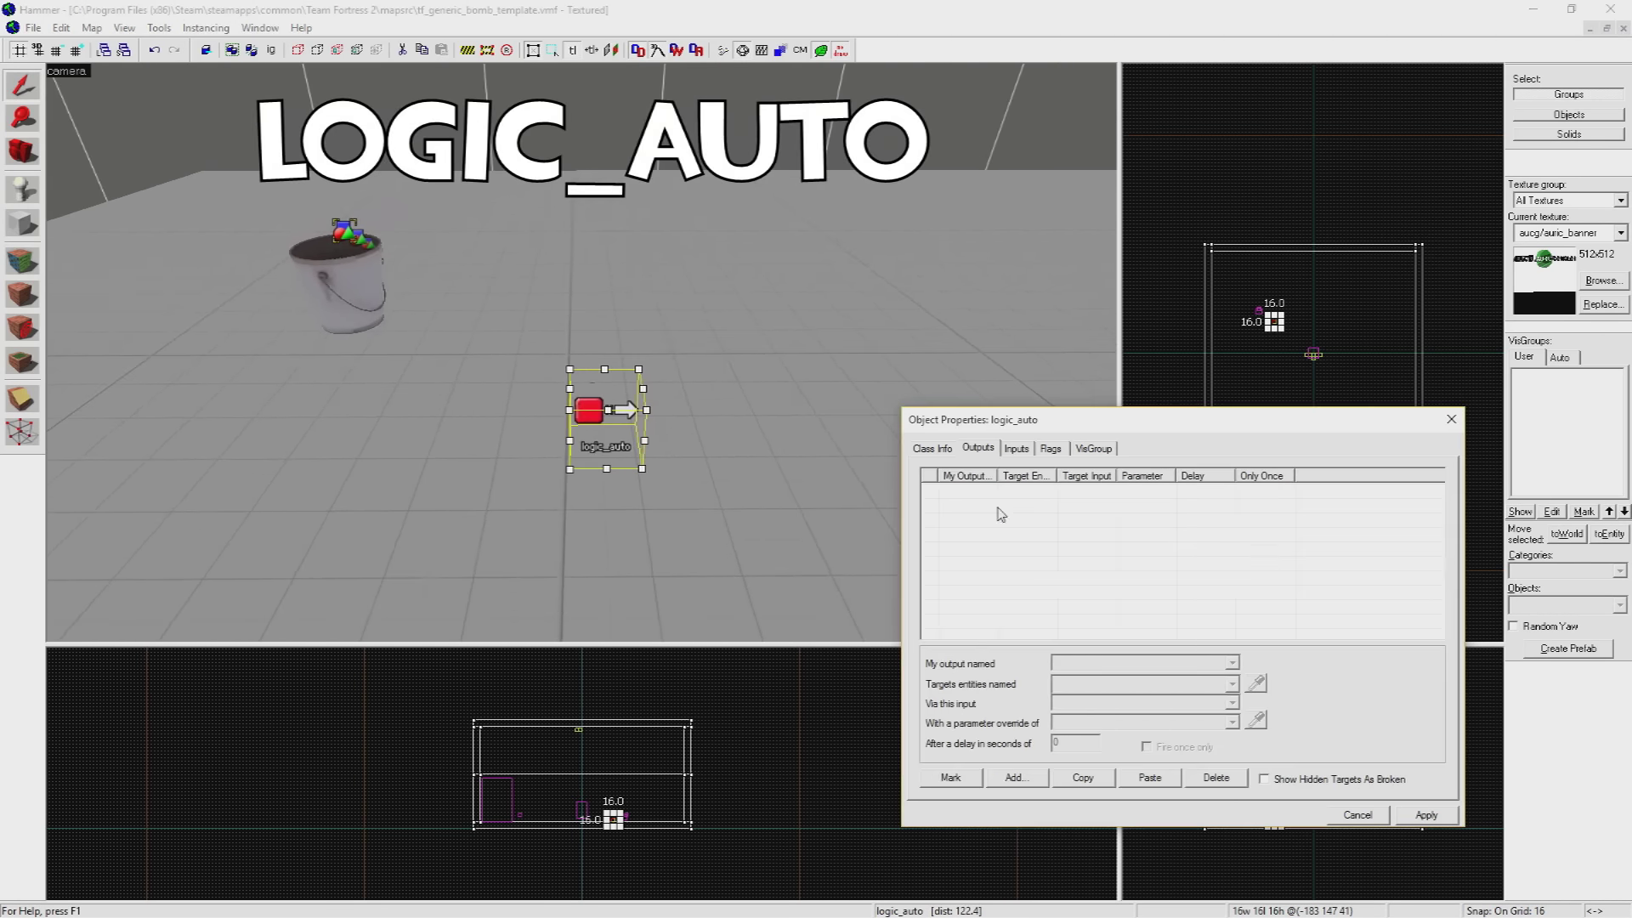
left_click(1017, 778)
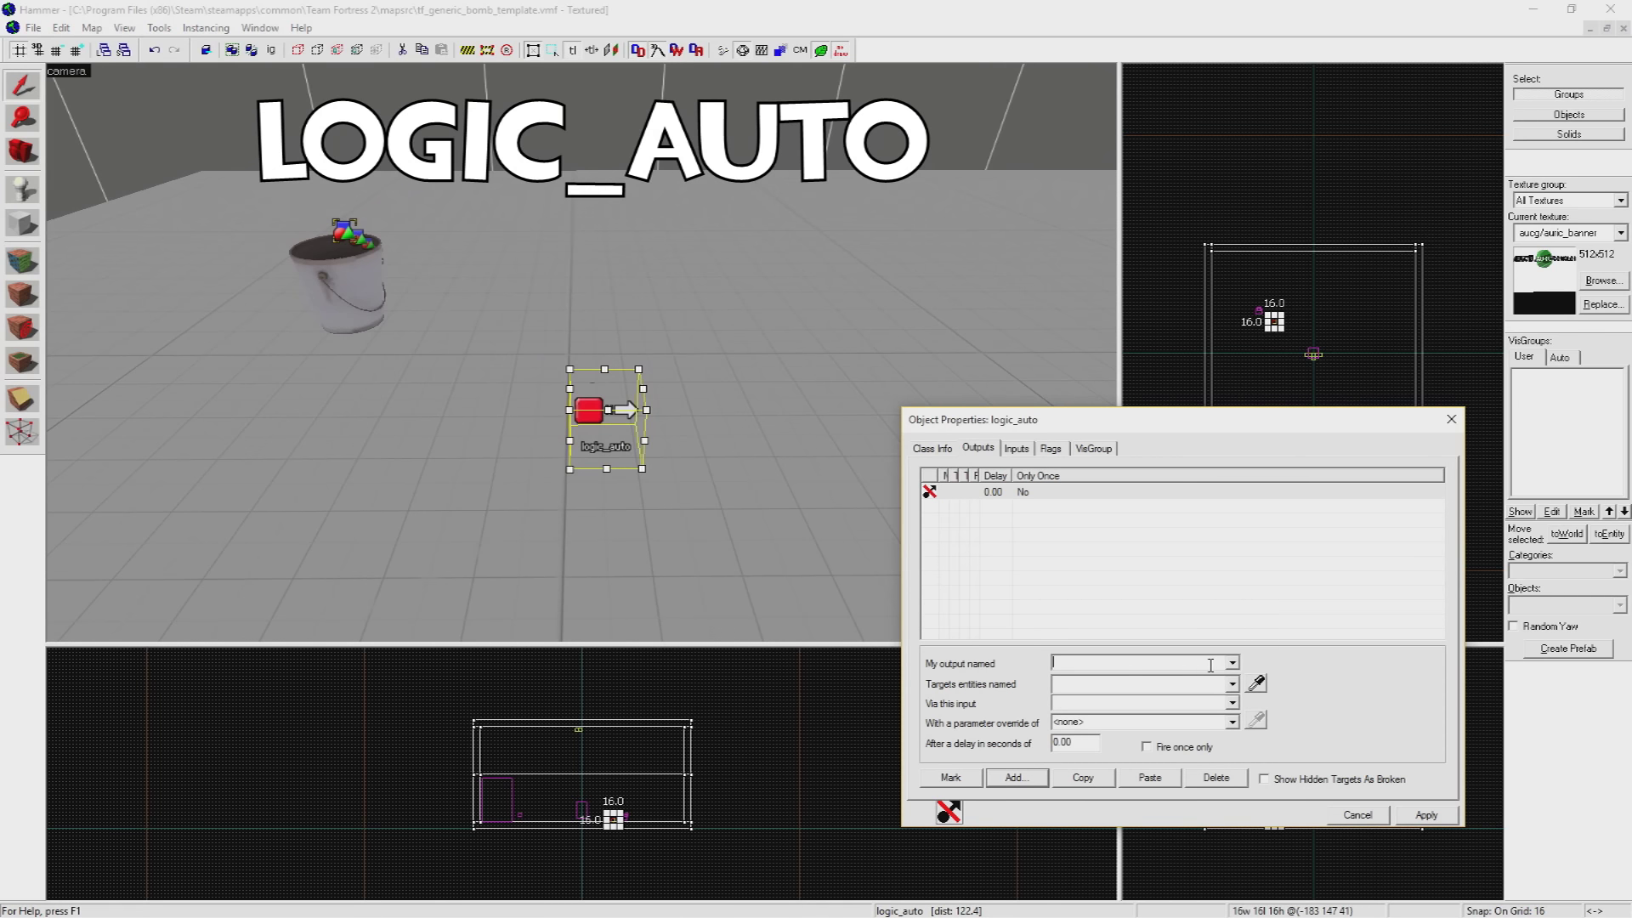
type("OnMu")
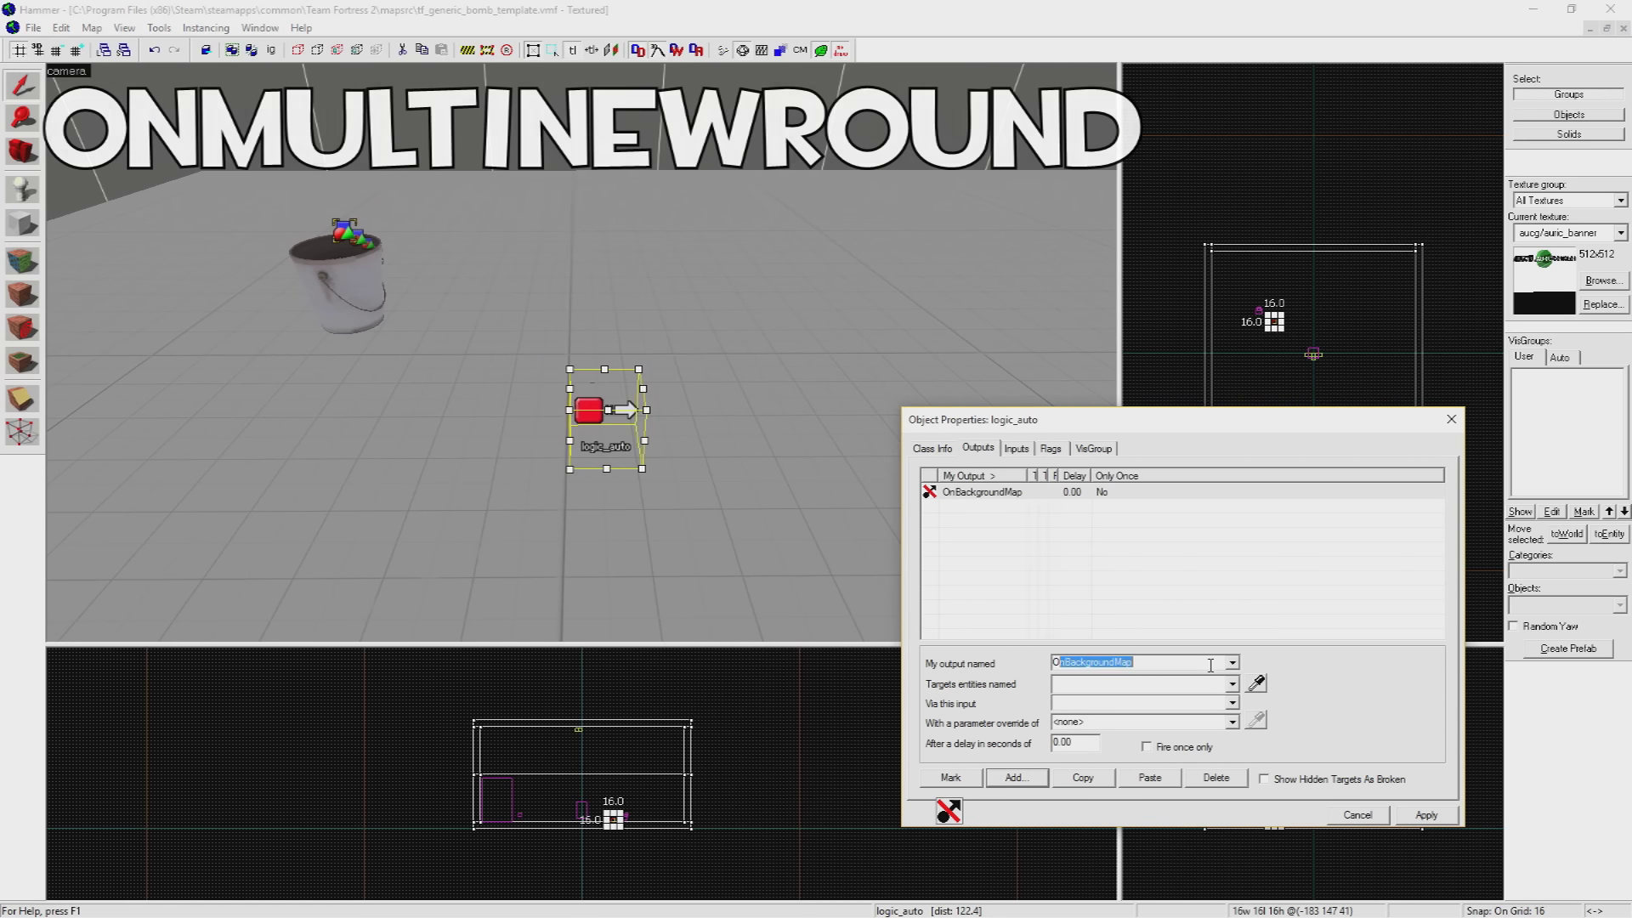
type("ltiNewRound")
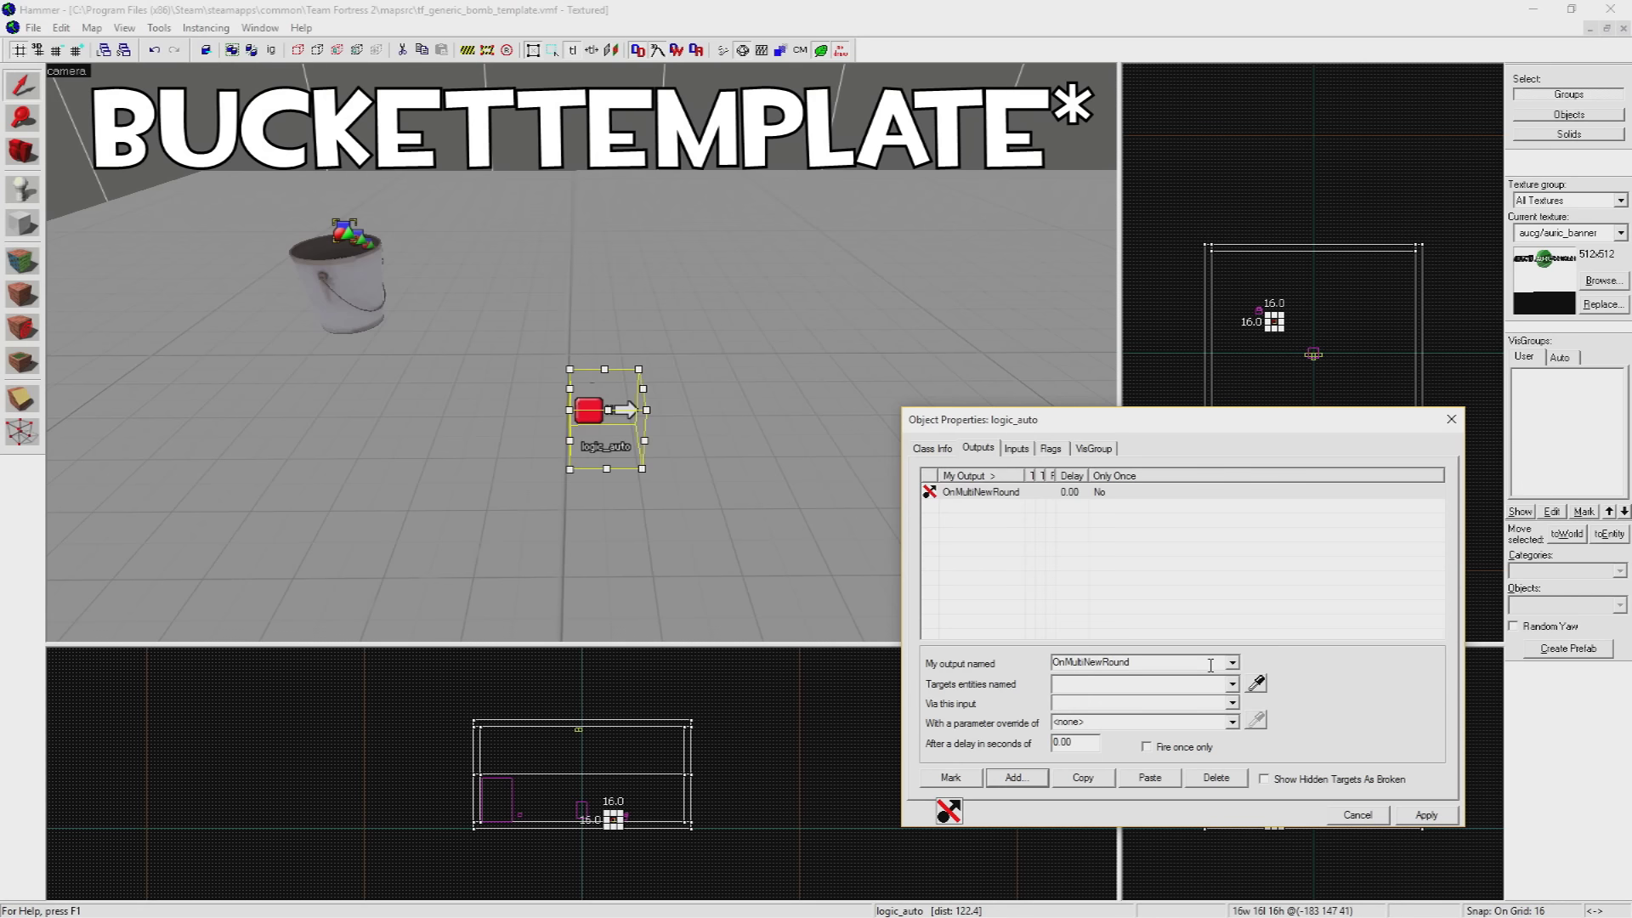
key("Tab")
type("BucketTemplate*")
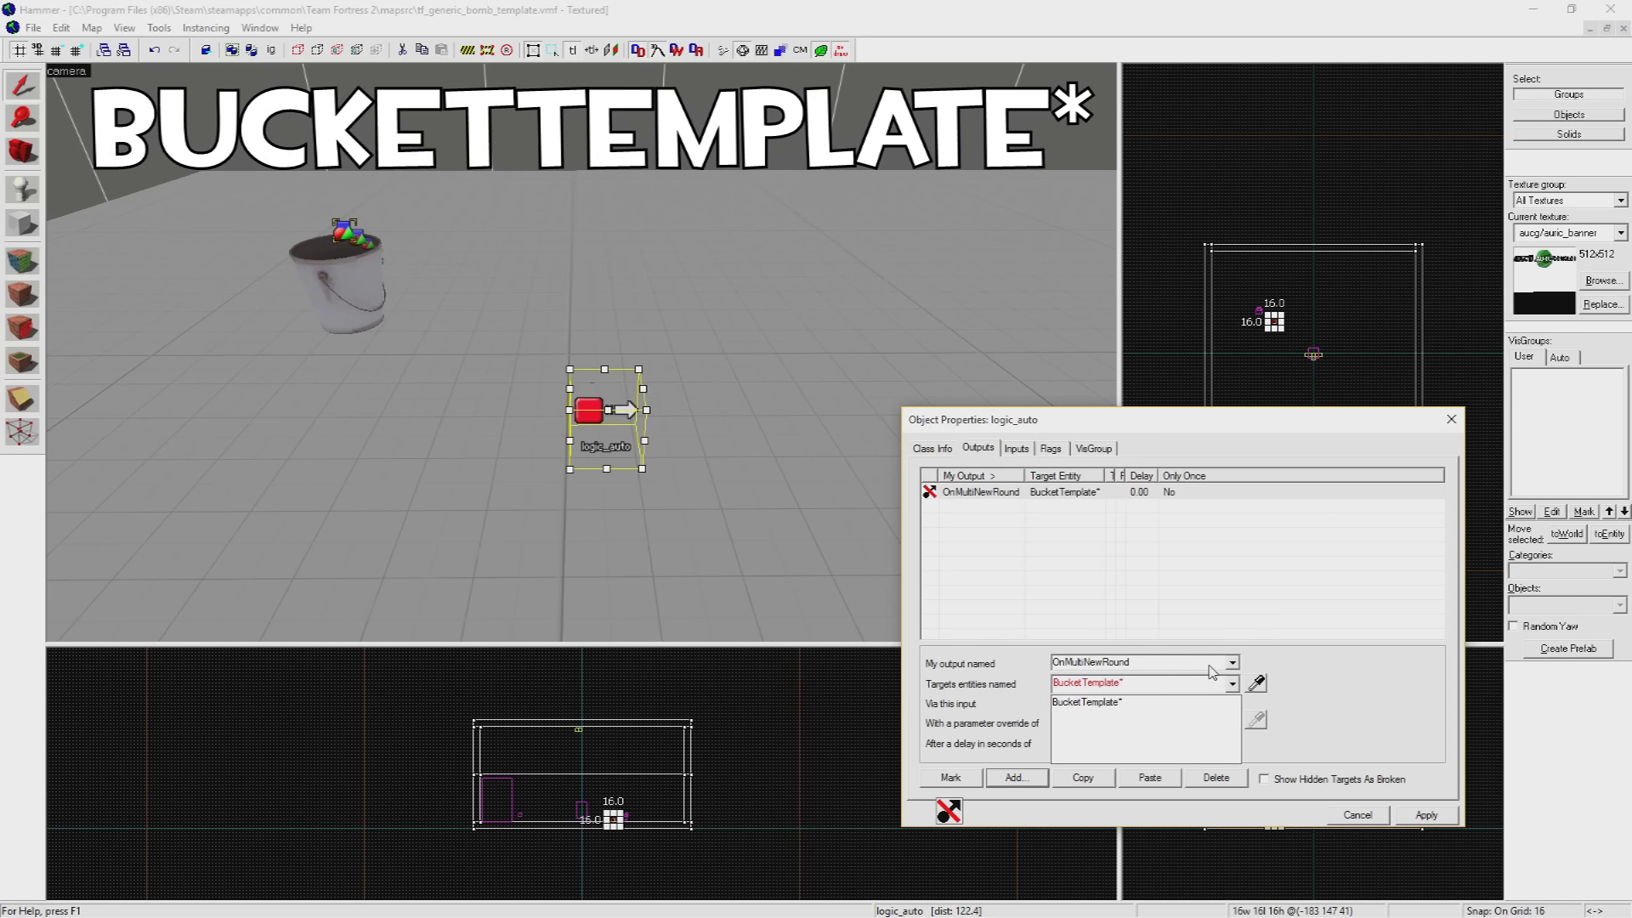
key("Tab")
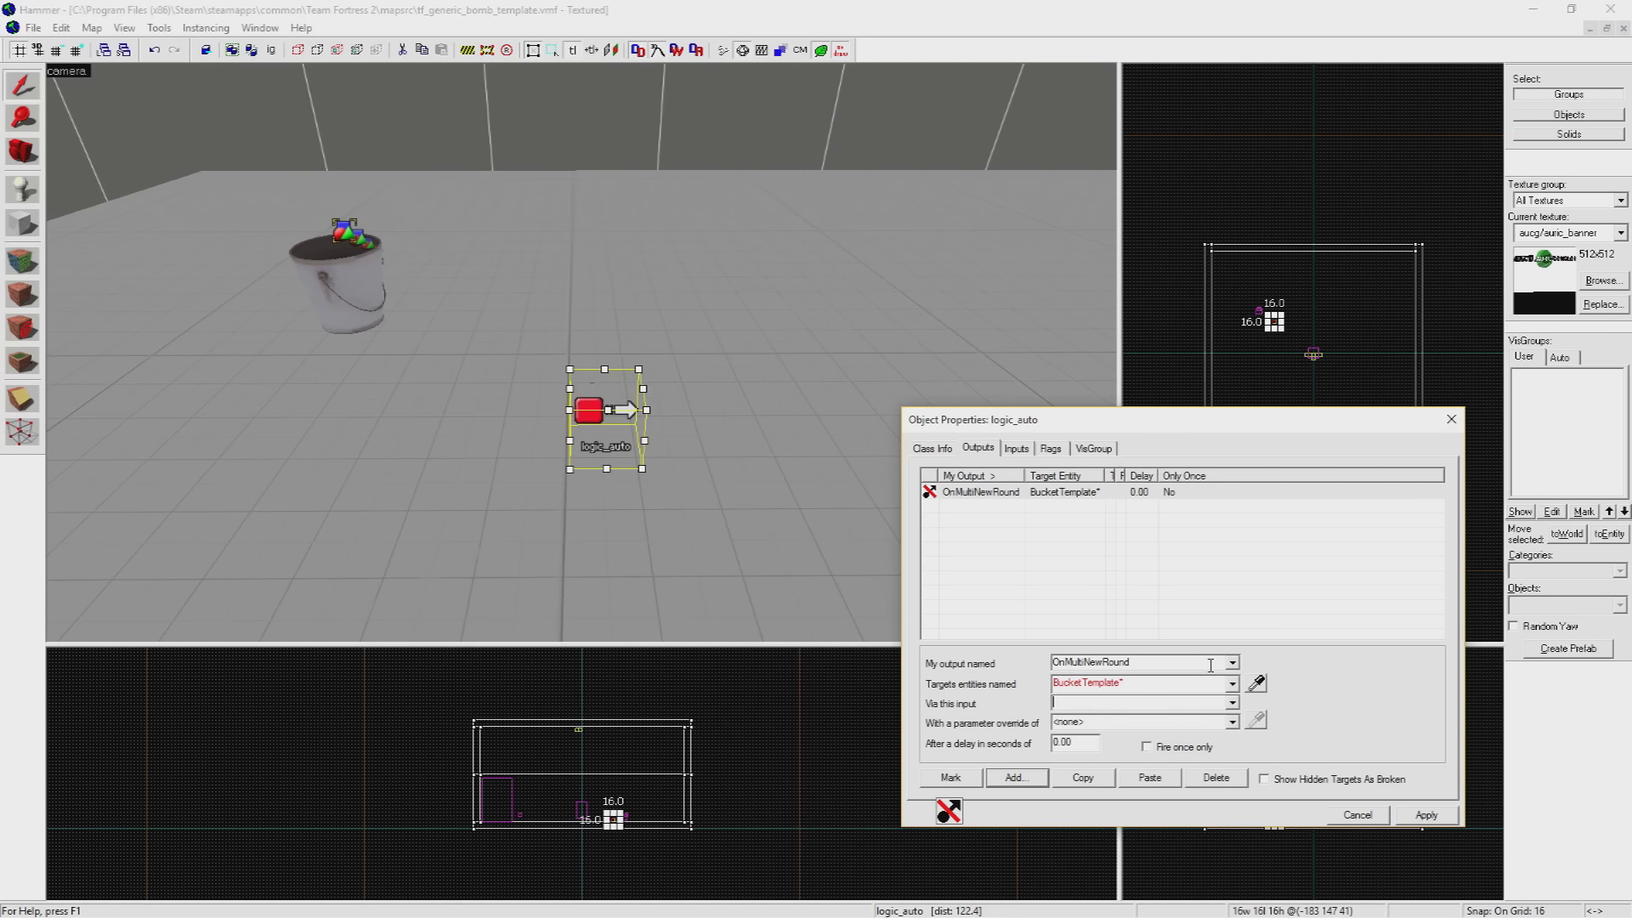
type("ForceSpawn")
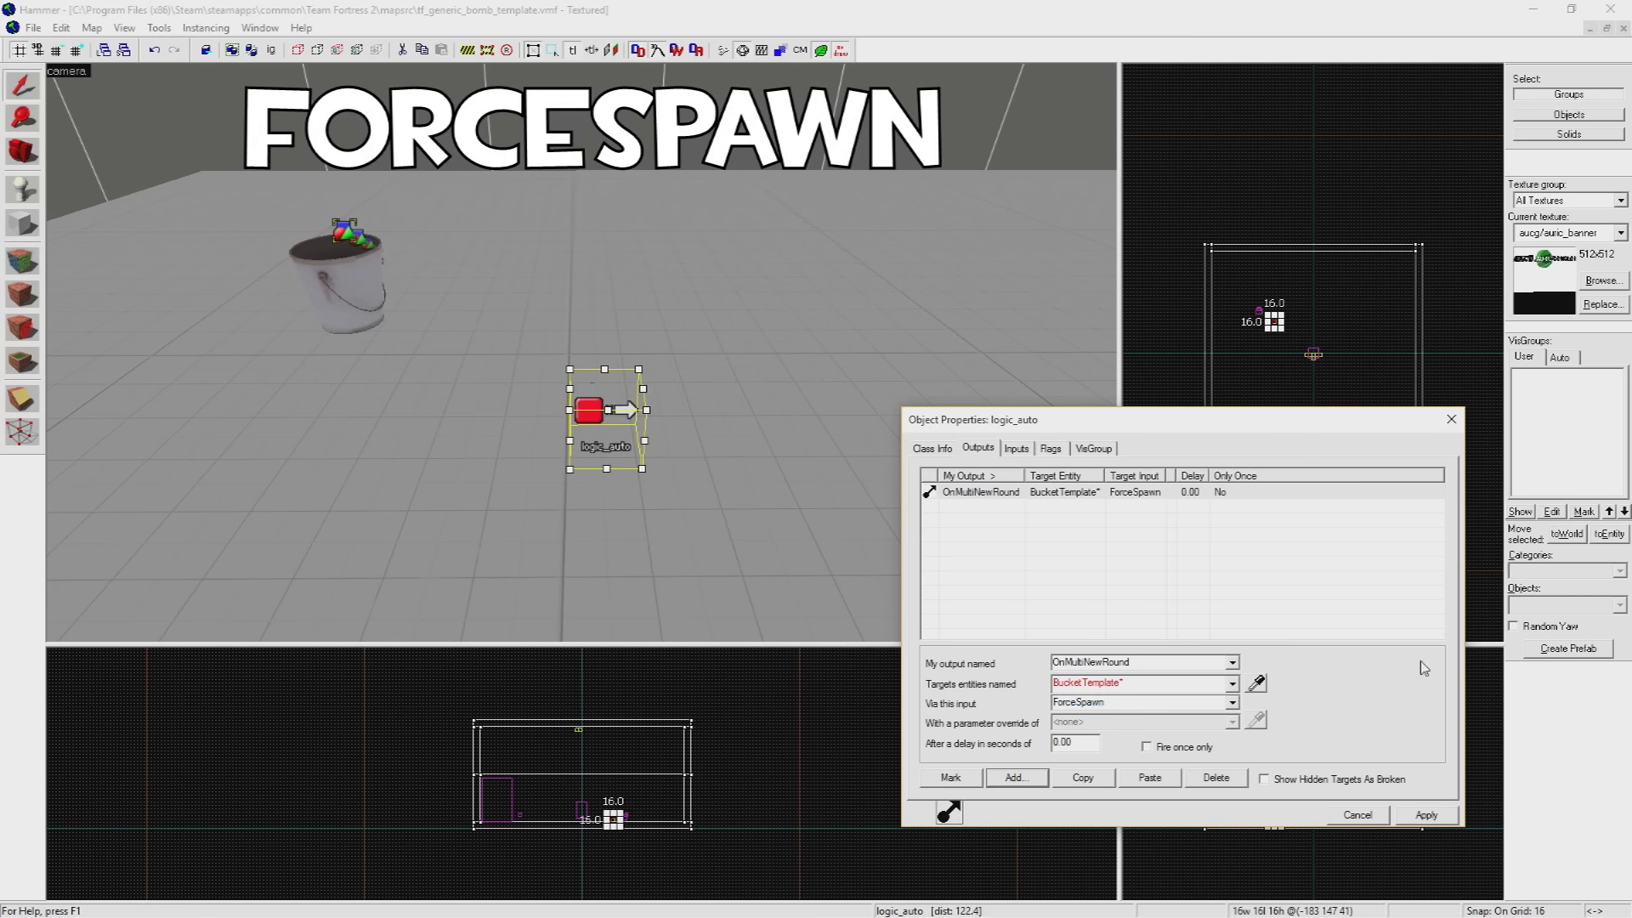
left_click(1428, 821)
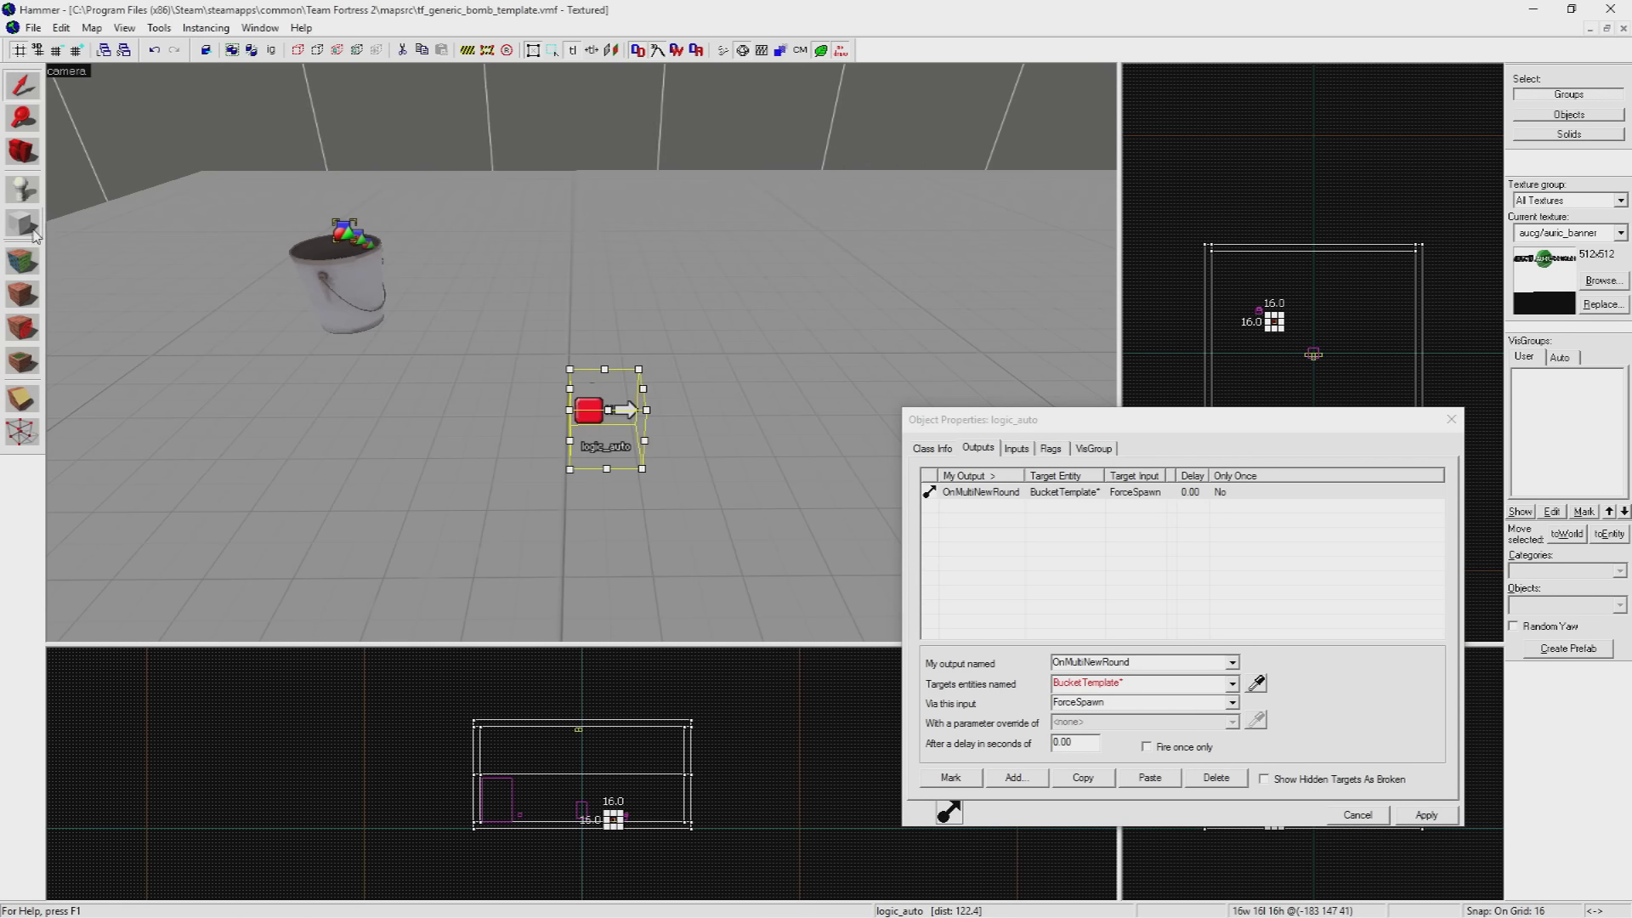
Add an OnDetonate output to the bucket that targets BucketTemplate1 with the ForceSpawn input.
left_click(330, 300)
key("z")
key("w")
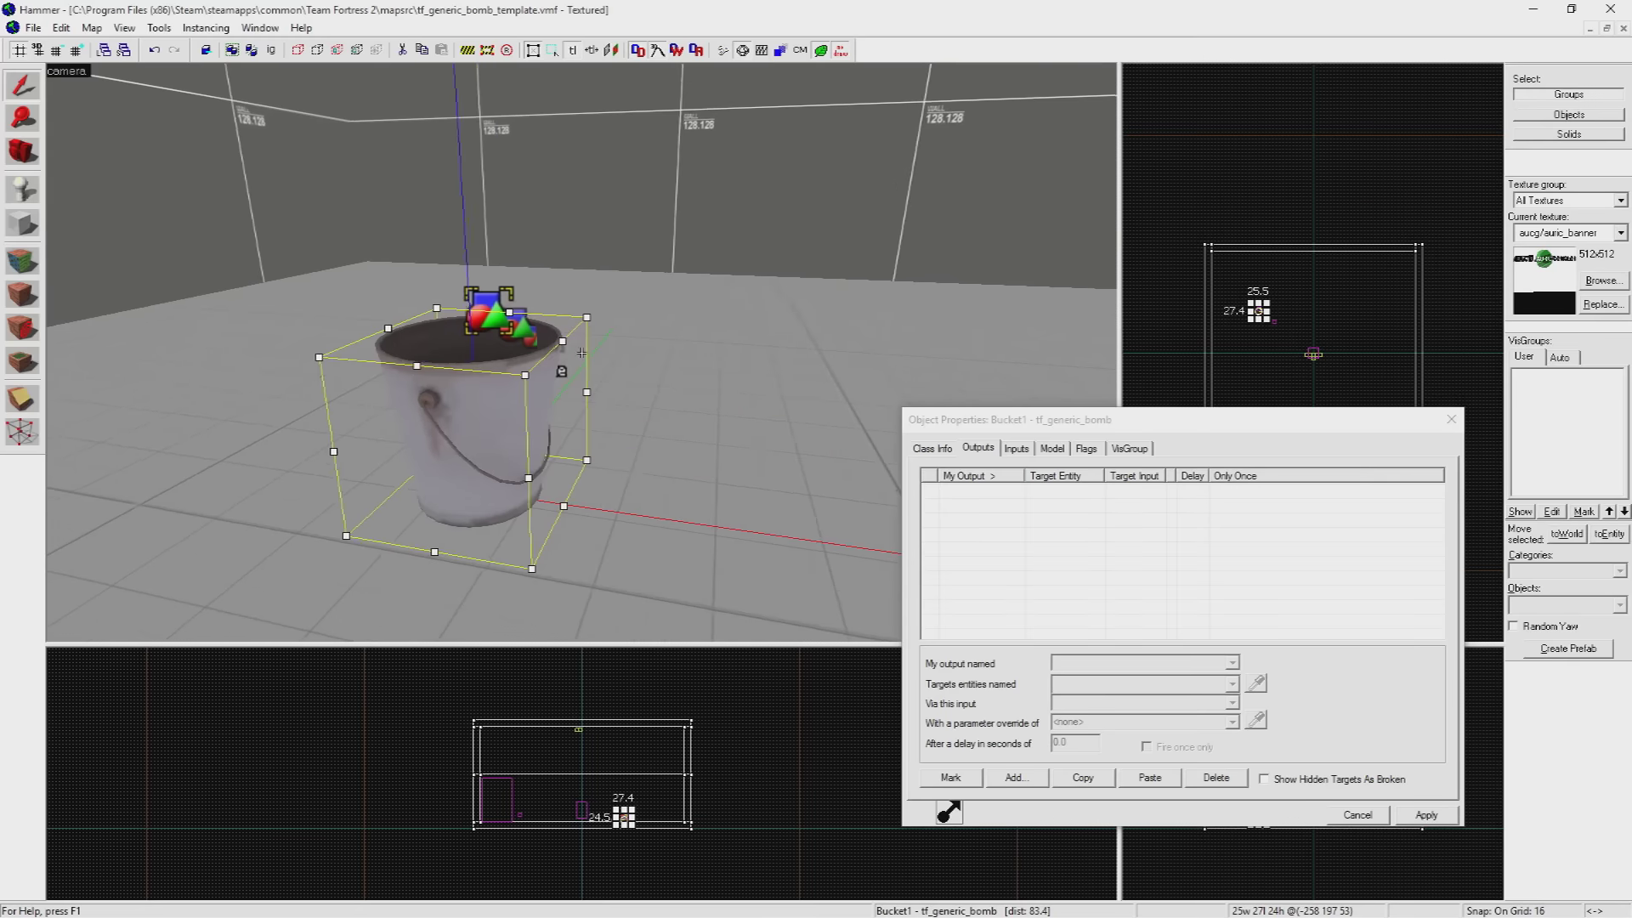
scroll(581, 352, "down", 2)
left_click(1016, 778)
type("OnDetonate")
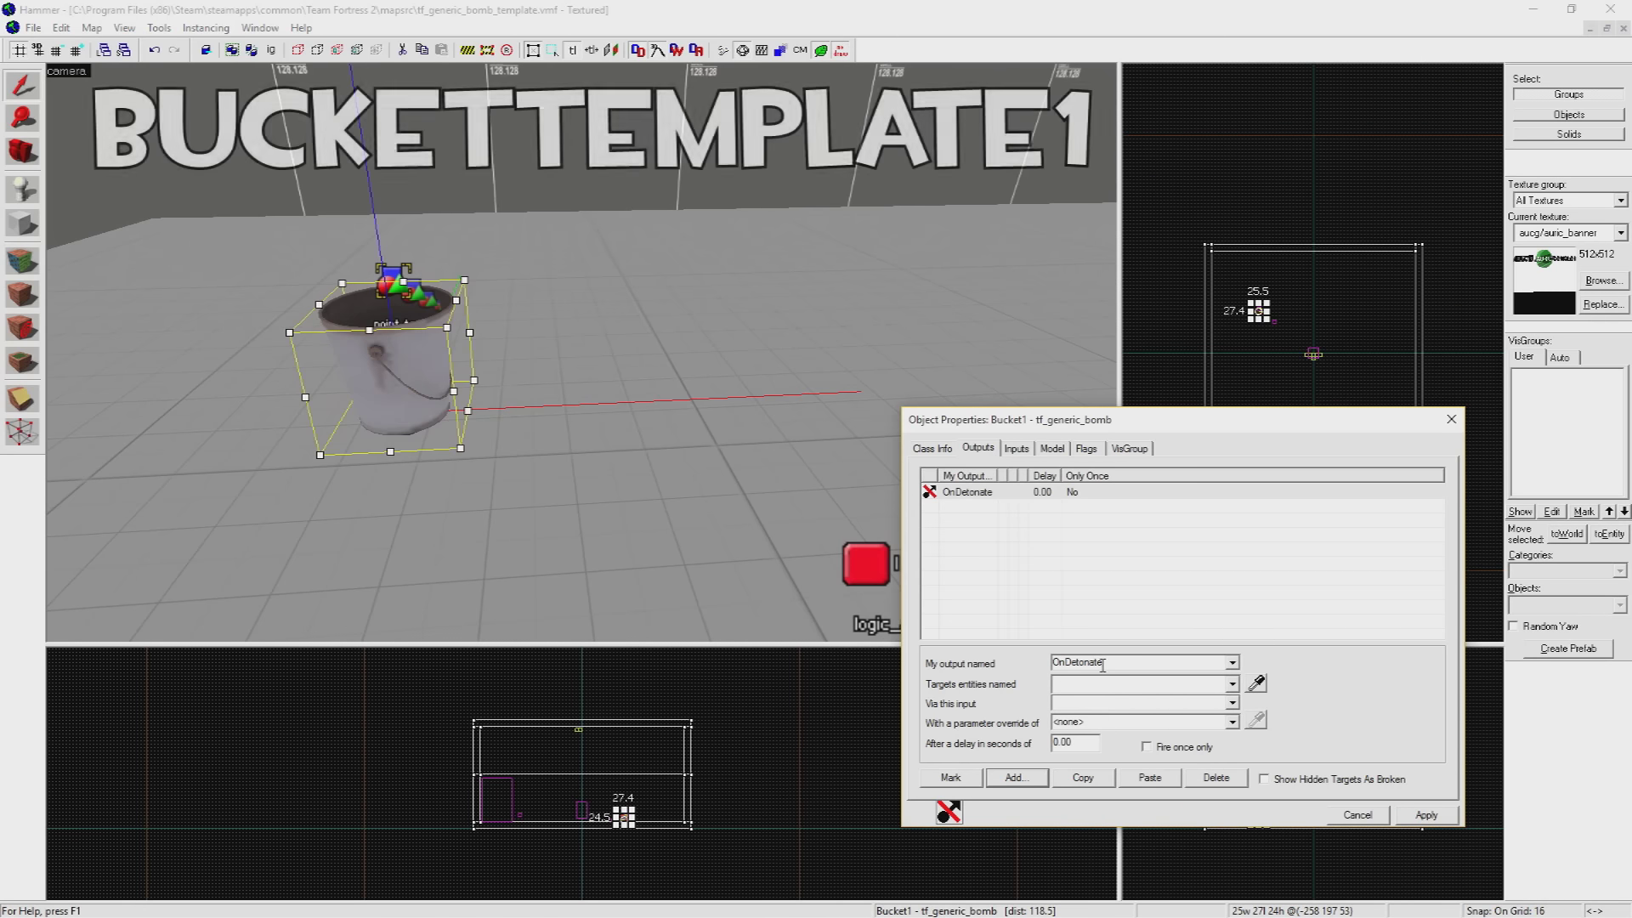
key("Tab")
type("BucketTemplate1 ")
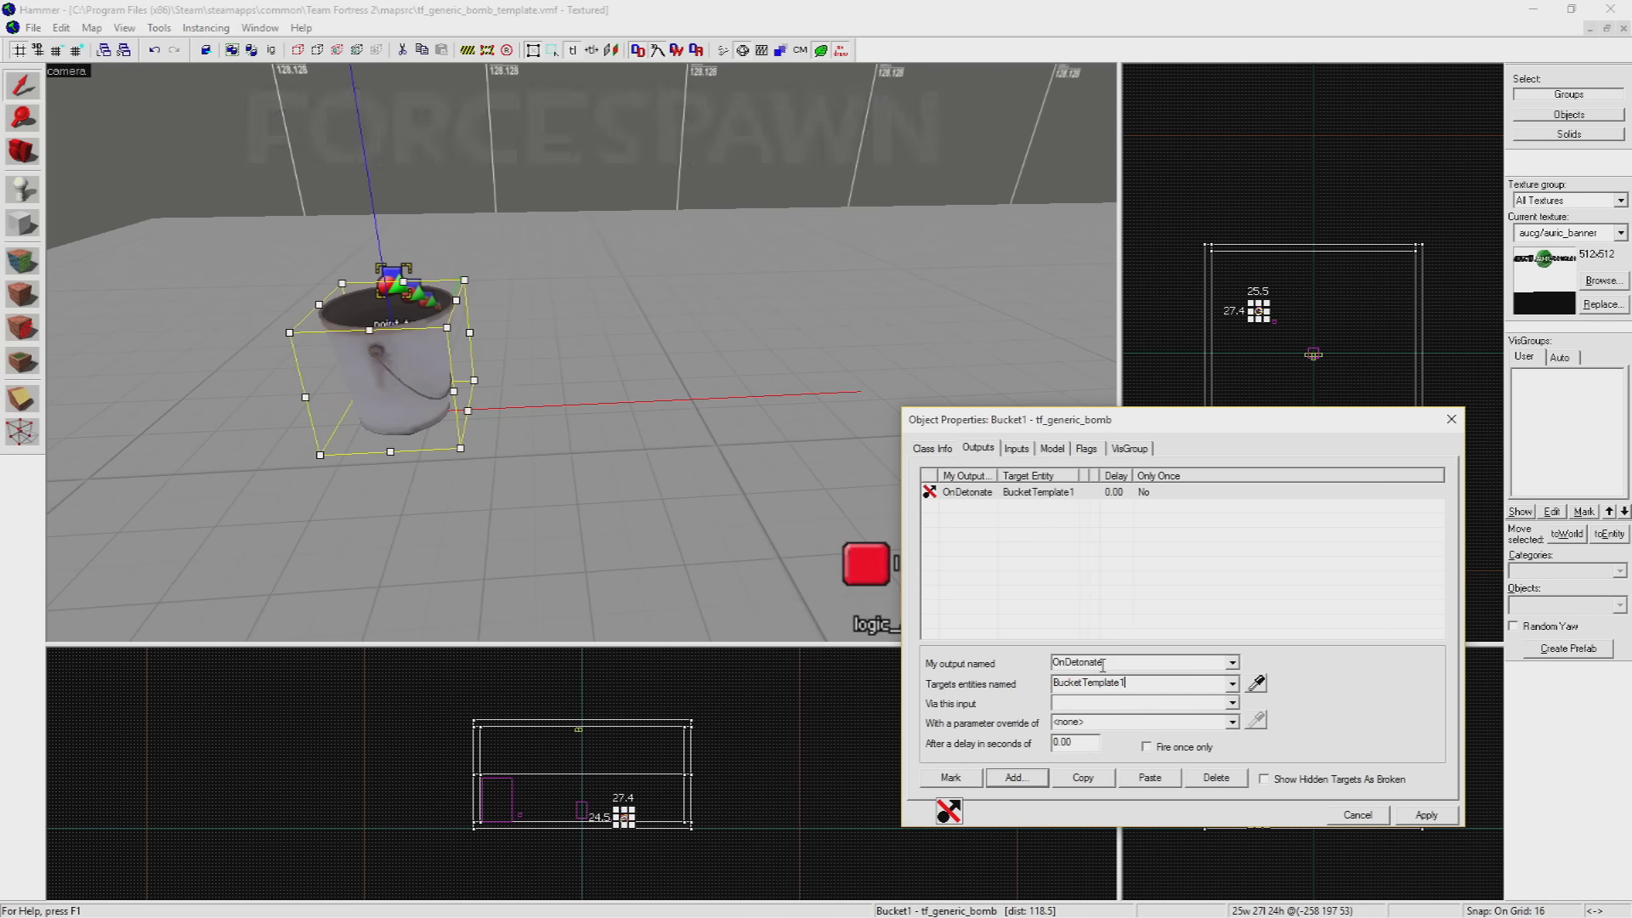
type("ForceSpawn")
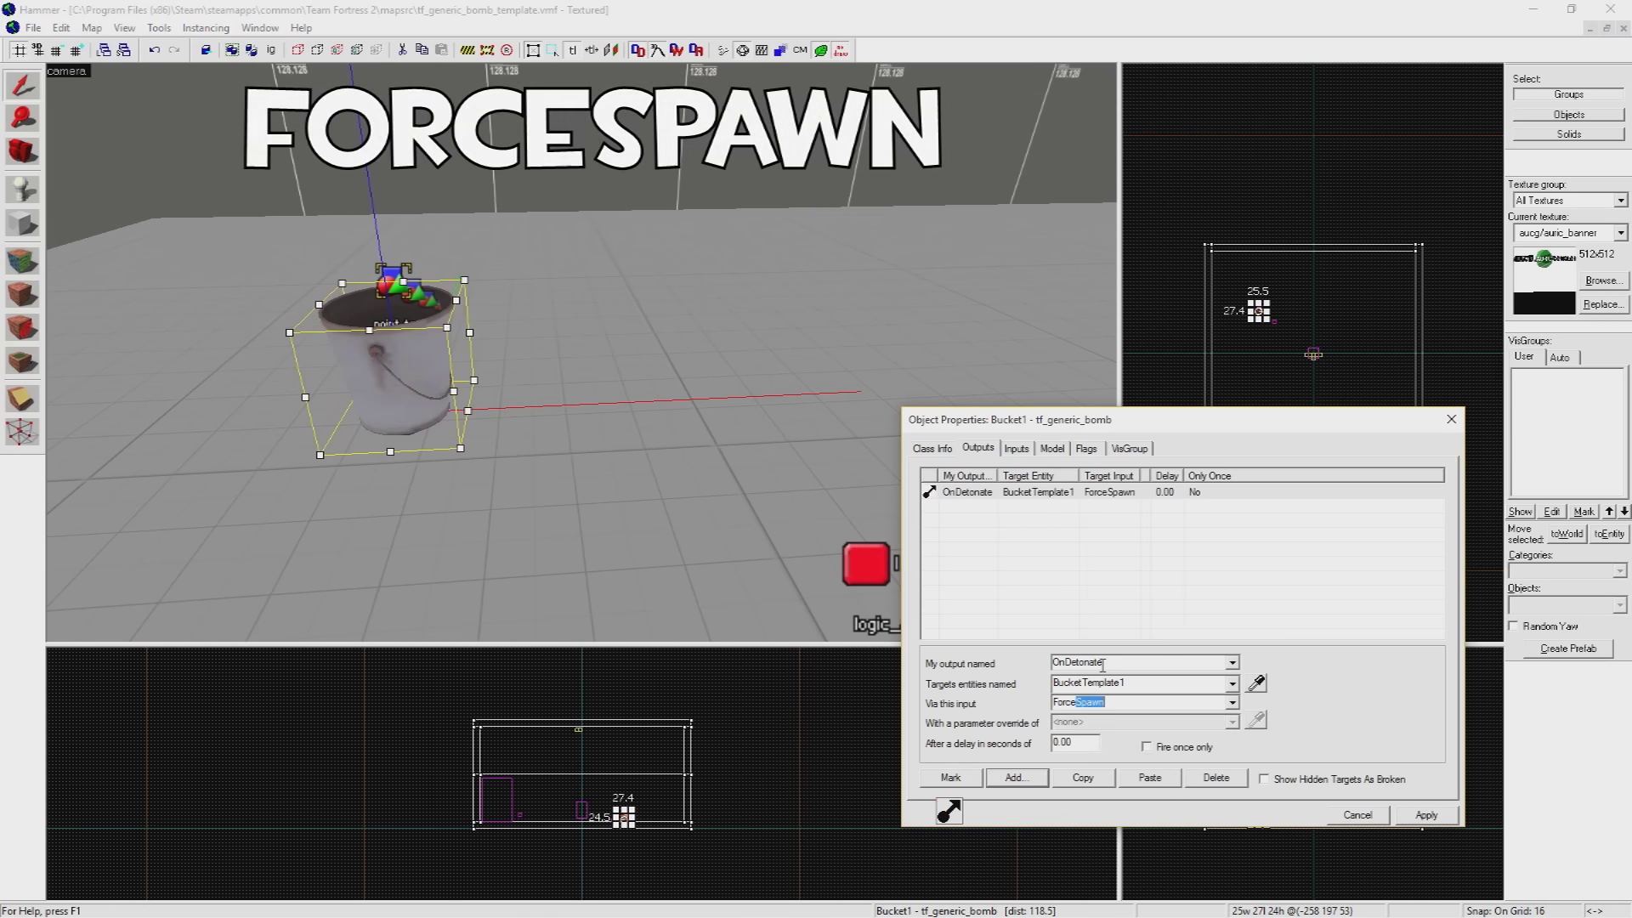
Set the delay of the bucket's OnDetonate output to 10 seconds and apply it.
left_click_drag(1081, 747, 1047, 745)
left_click(1073, 742)
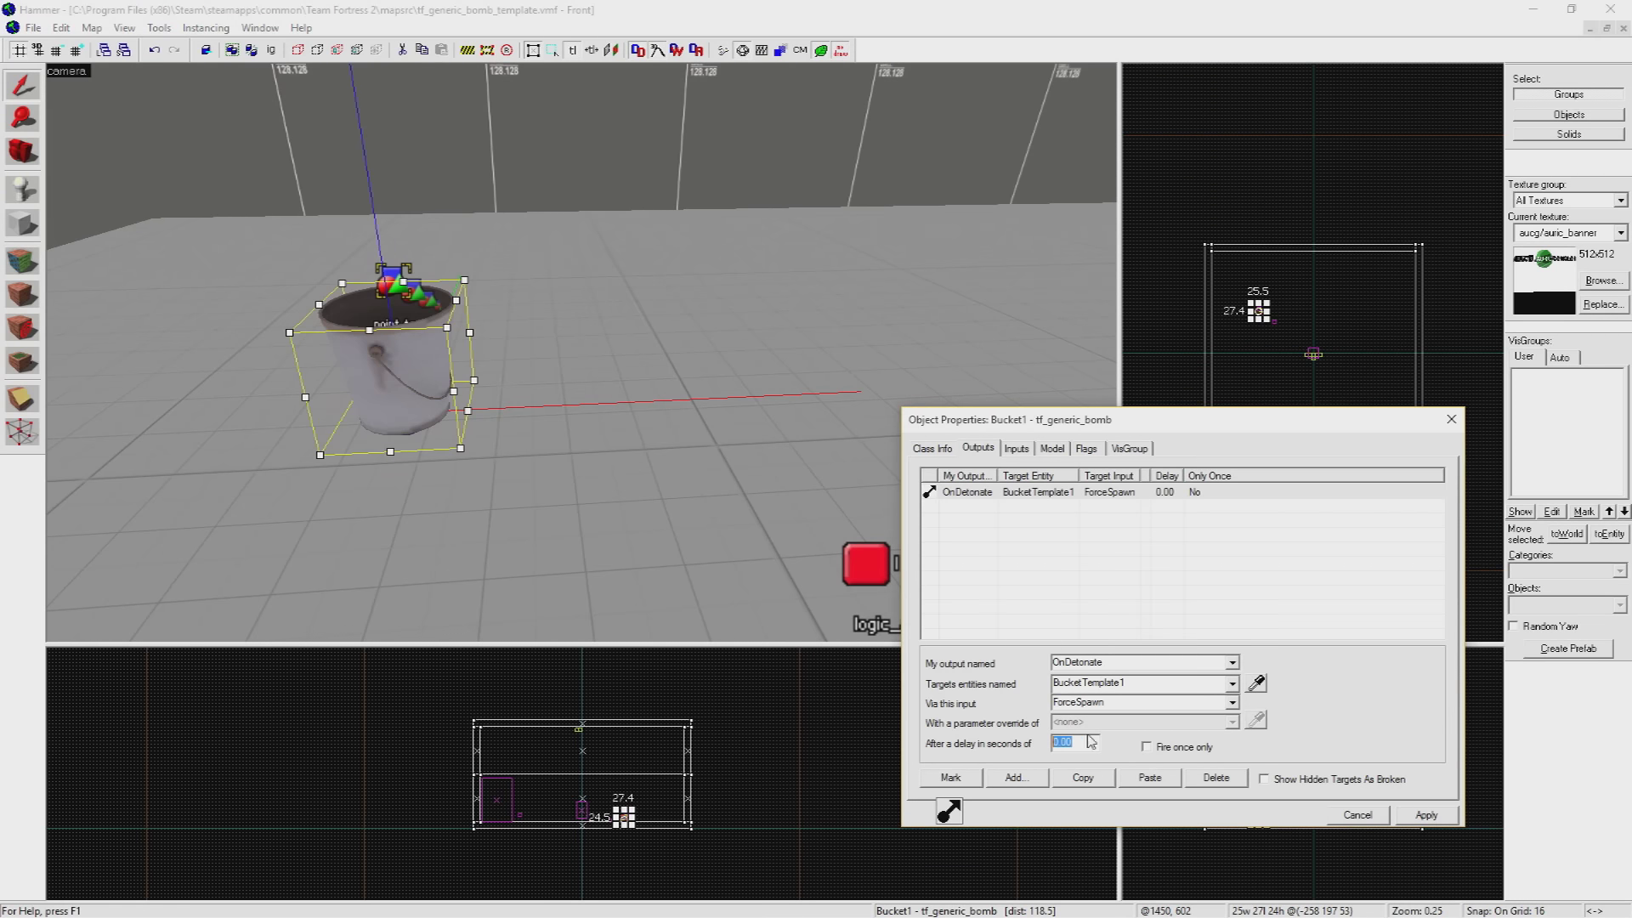
type("10")
left_click(1427, 814)
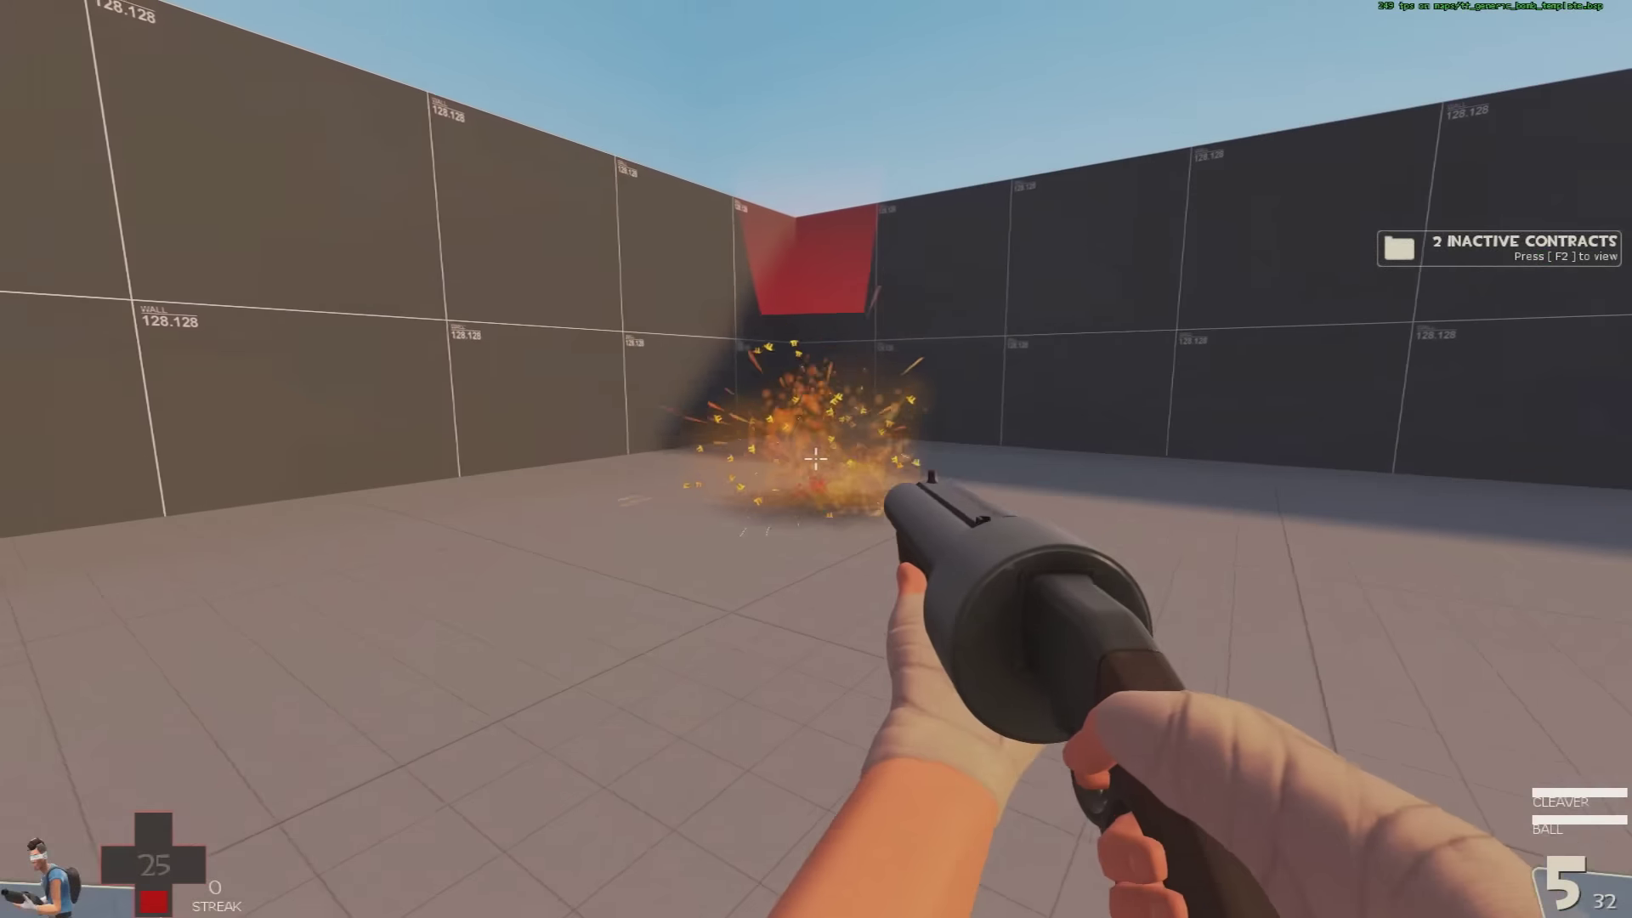
Approach the exploded bucket's spot in the game to check whether the bucket respawns.
key("w")
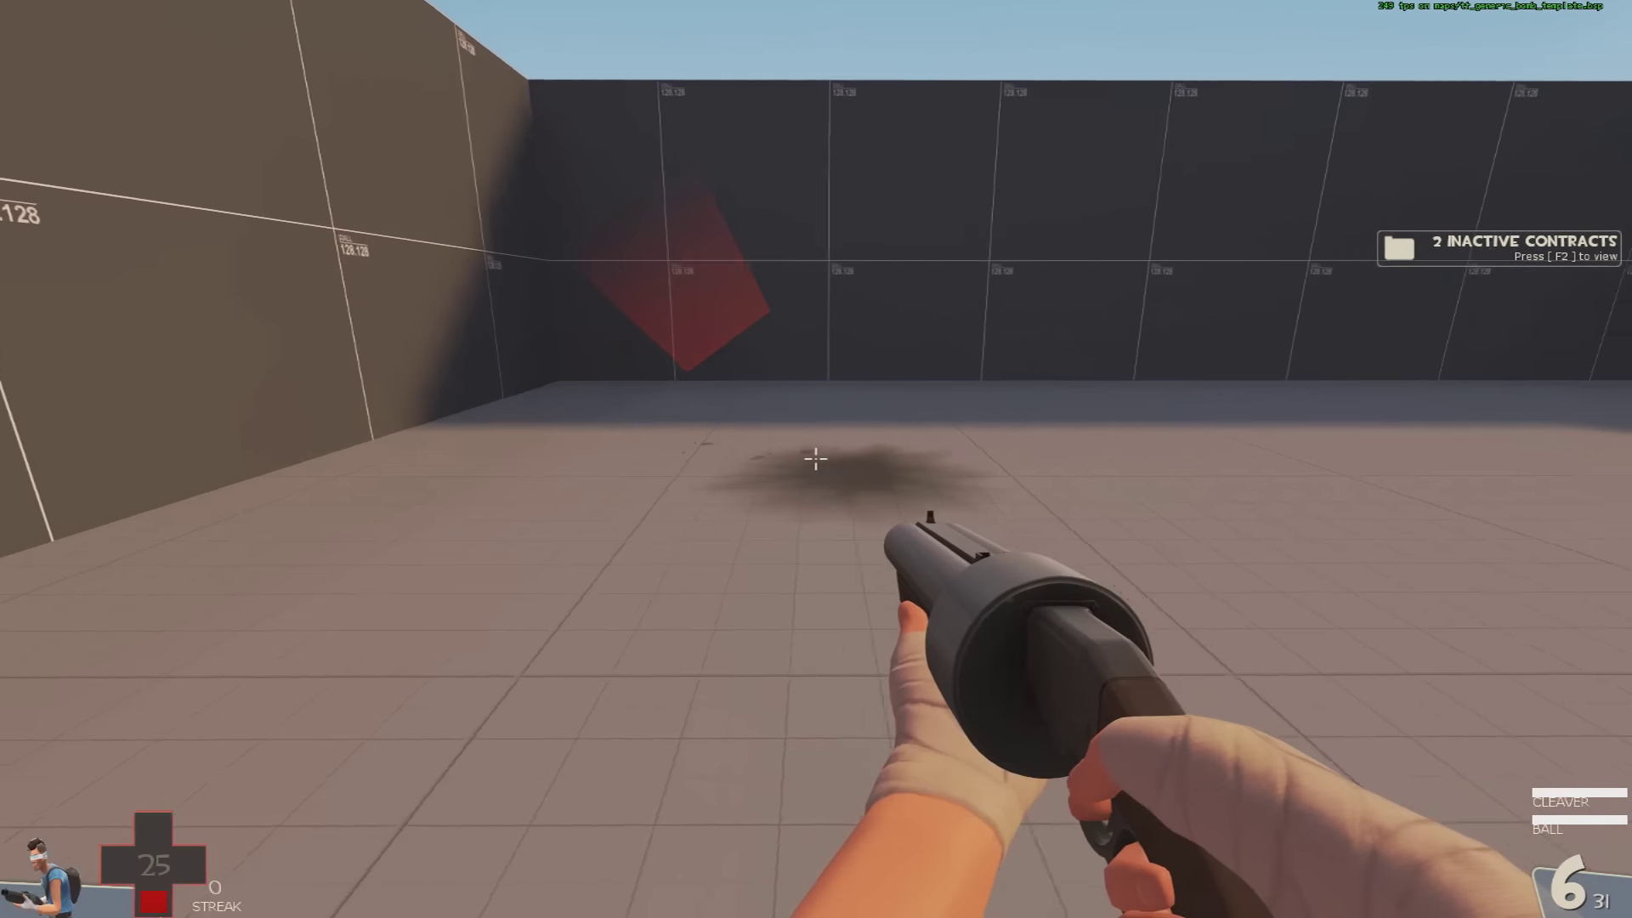
key("a")
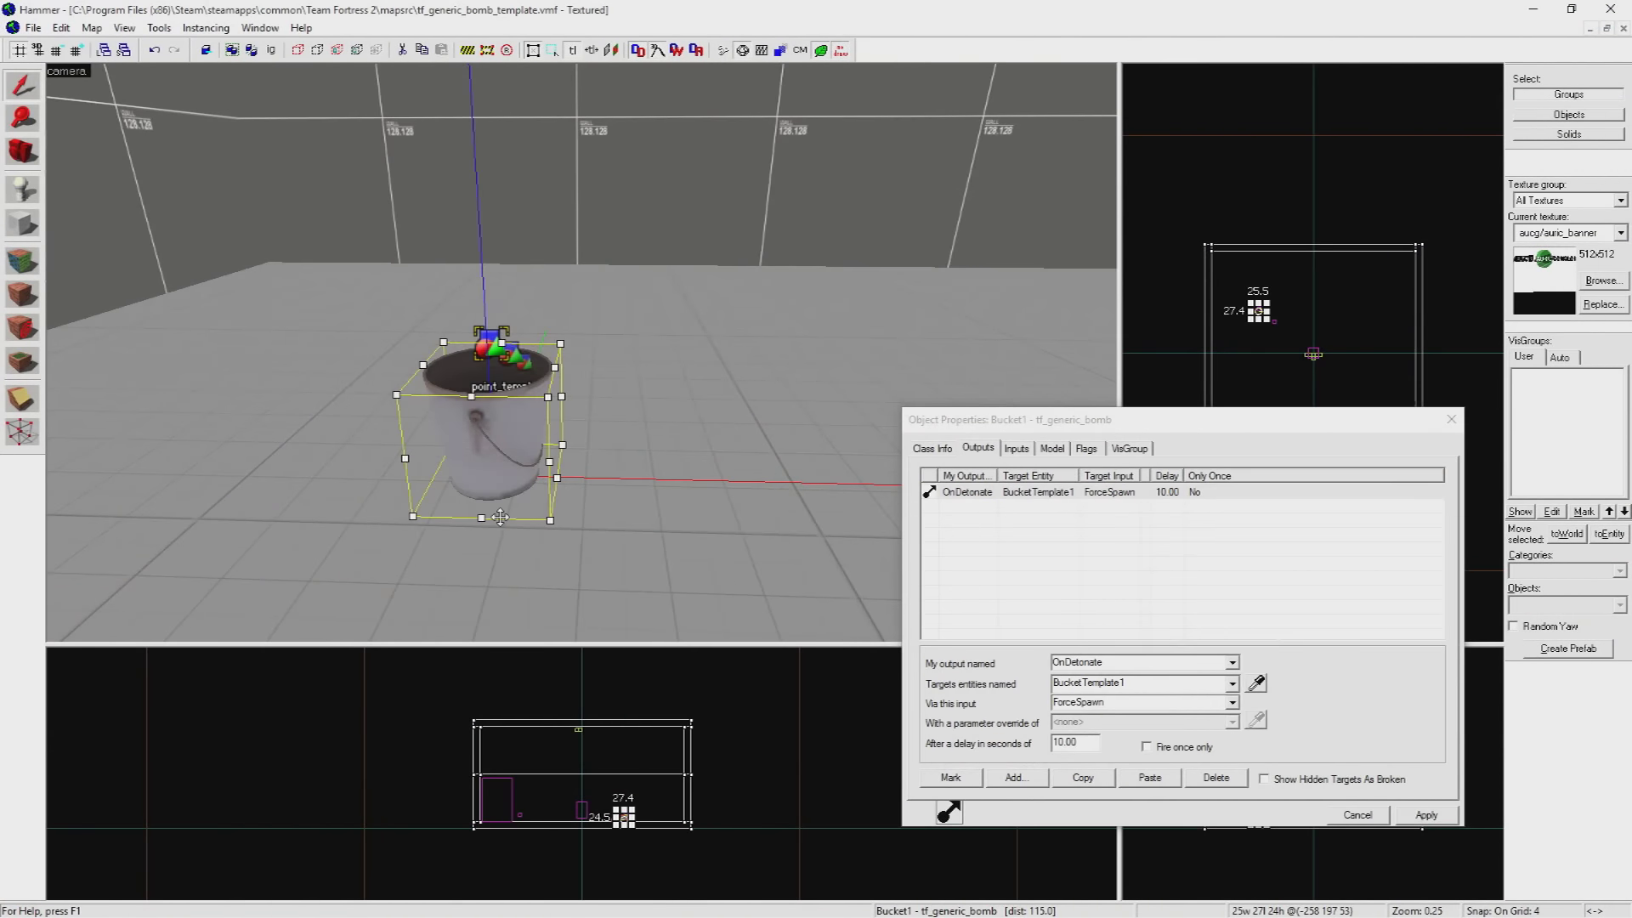
Nudge the bucket onto the 4-unit grid and move its point_template to the centre of the bucket's opening.
key("z")
key("s")
key("z")
key("w")
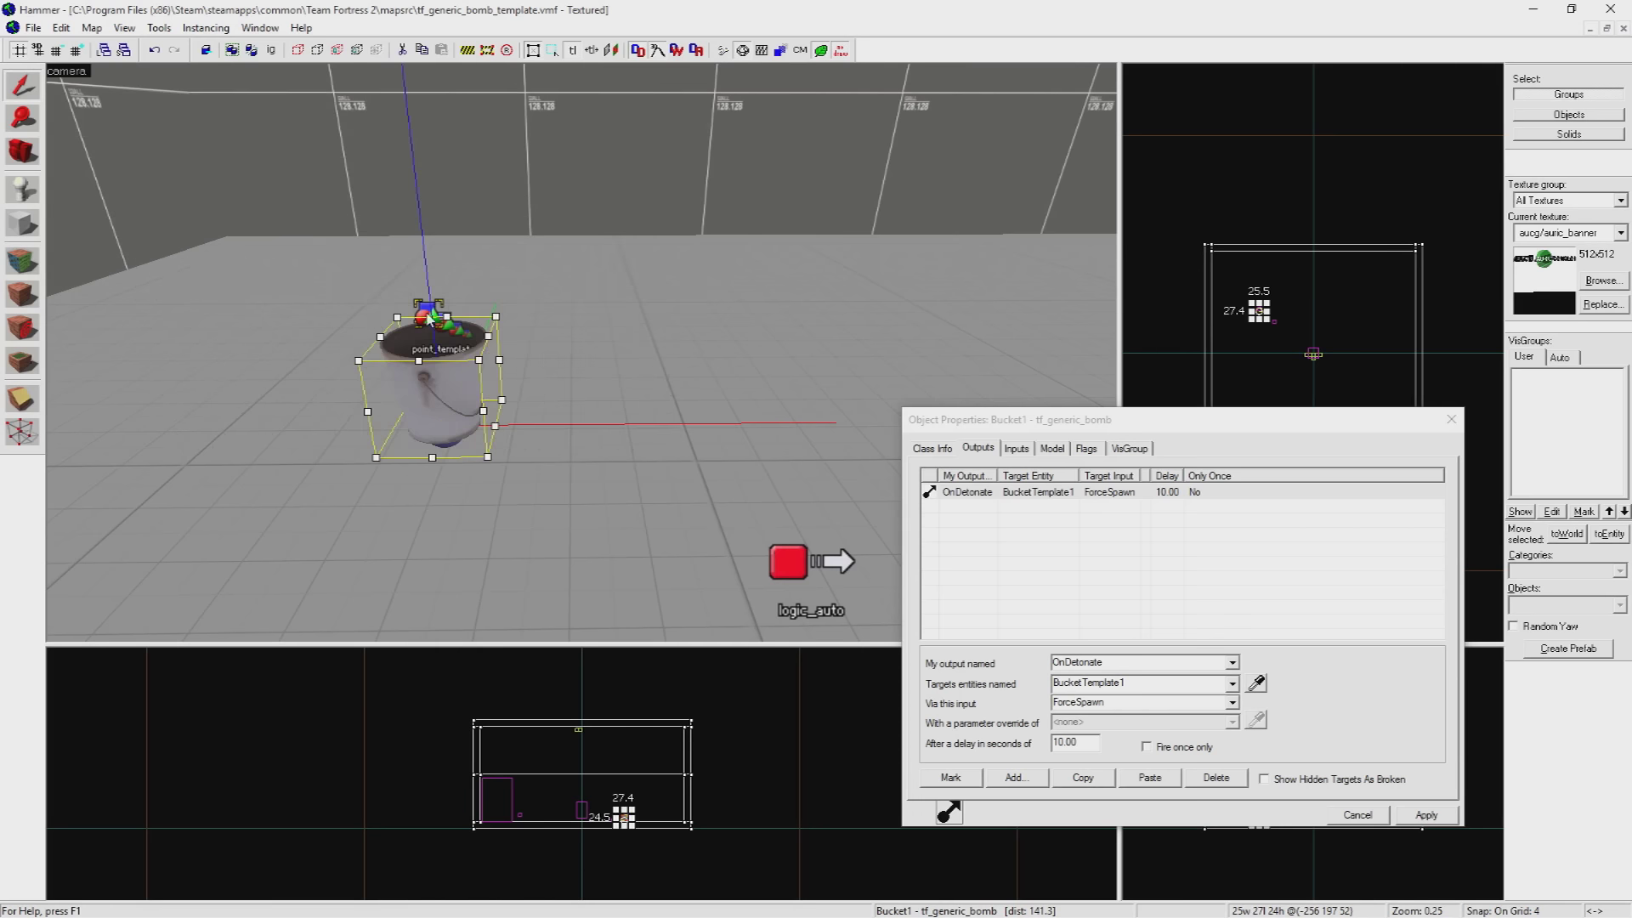
left_click(428, 321)
key("z")
key("w")
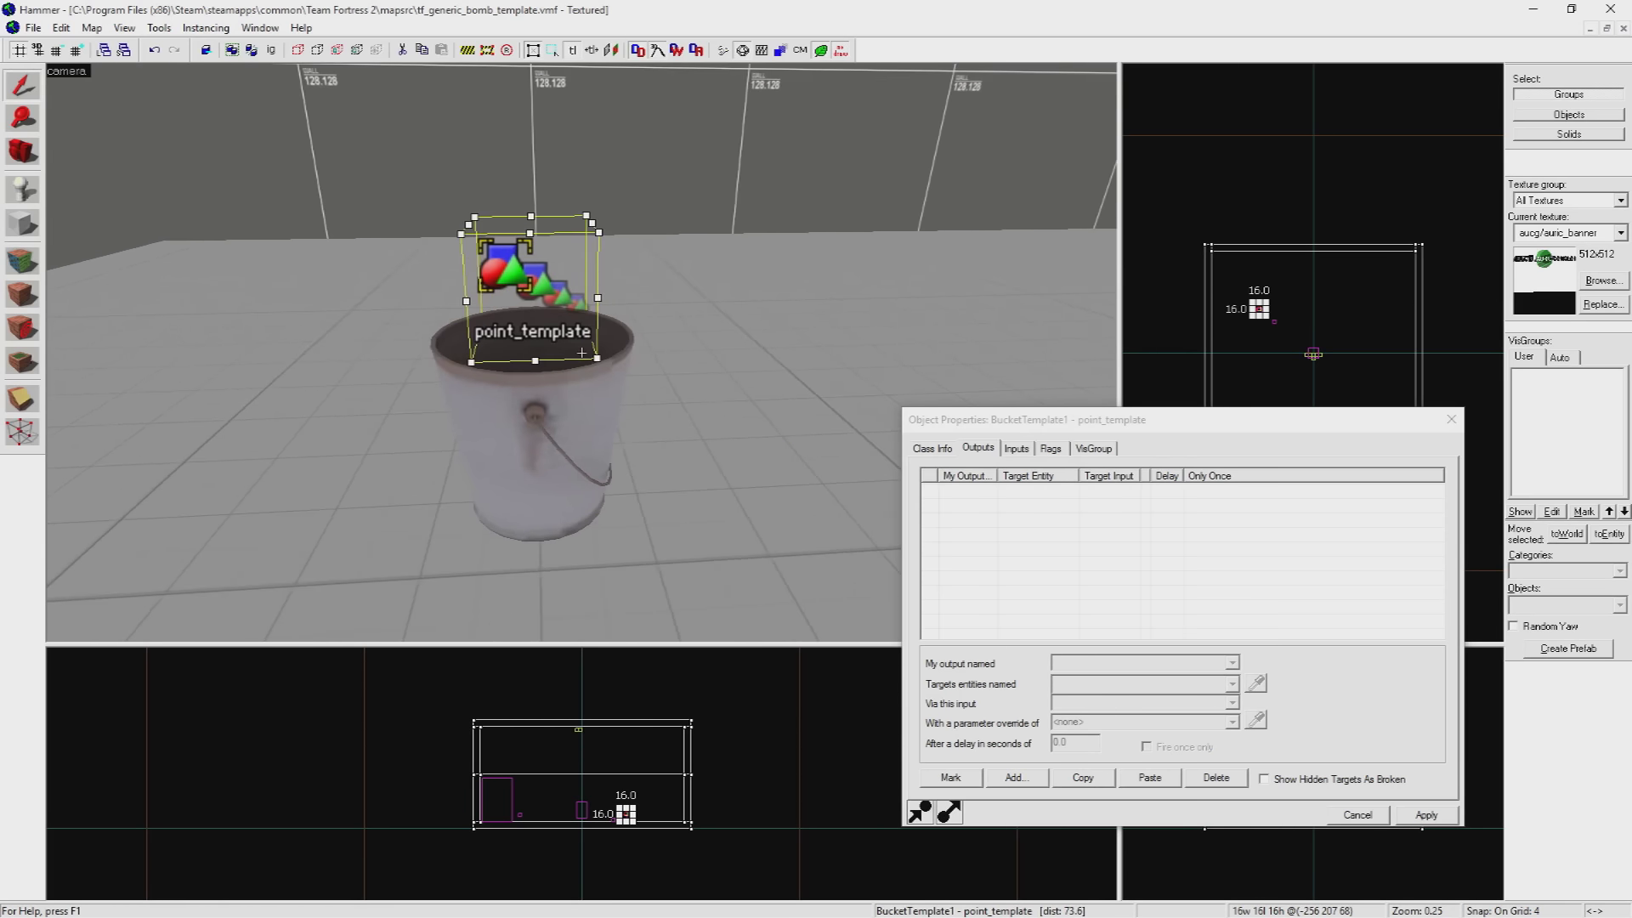
key("a")
key("z")
left_click_drag(401, 318, 509, 329)
key("z")
key("s")
key("d")
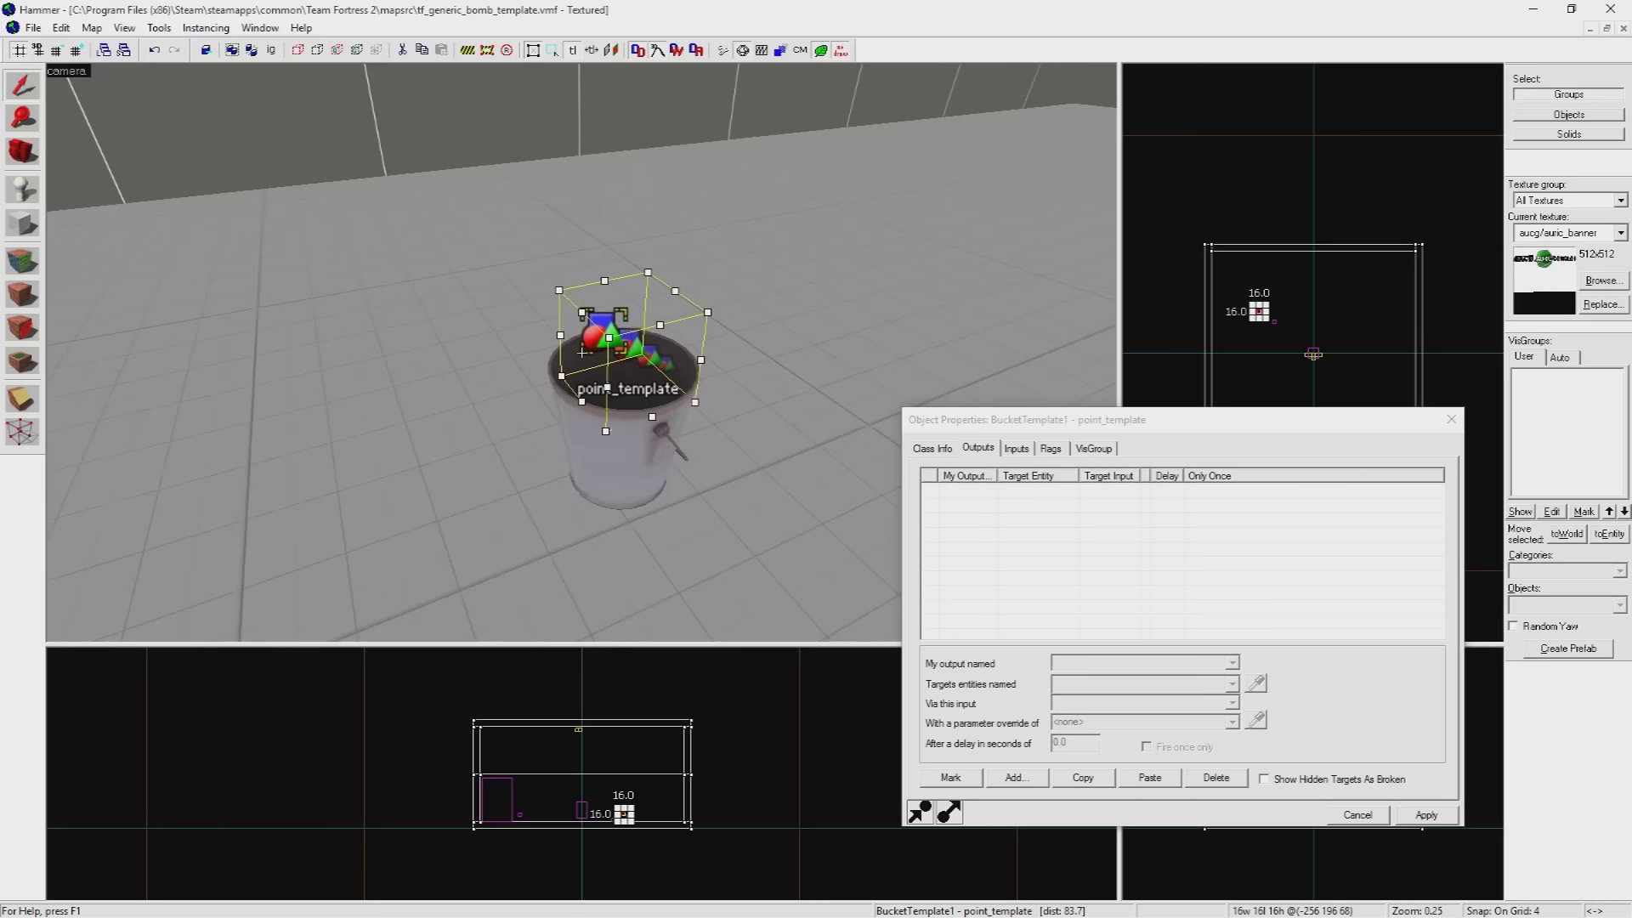
key("z")
Copy the bucket with its point_template and use Paste Special for 15 copies at an X offset of 32 with unique entity names.
left_click(404, 406, "ctrl")
key("ctrl+c")
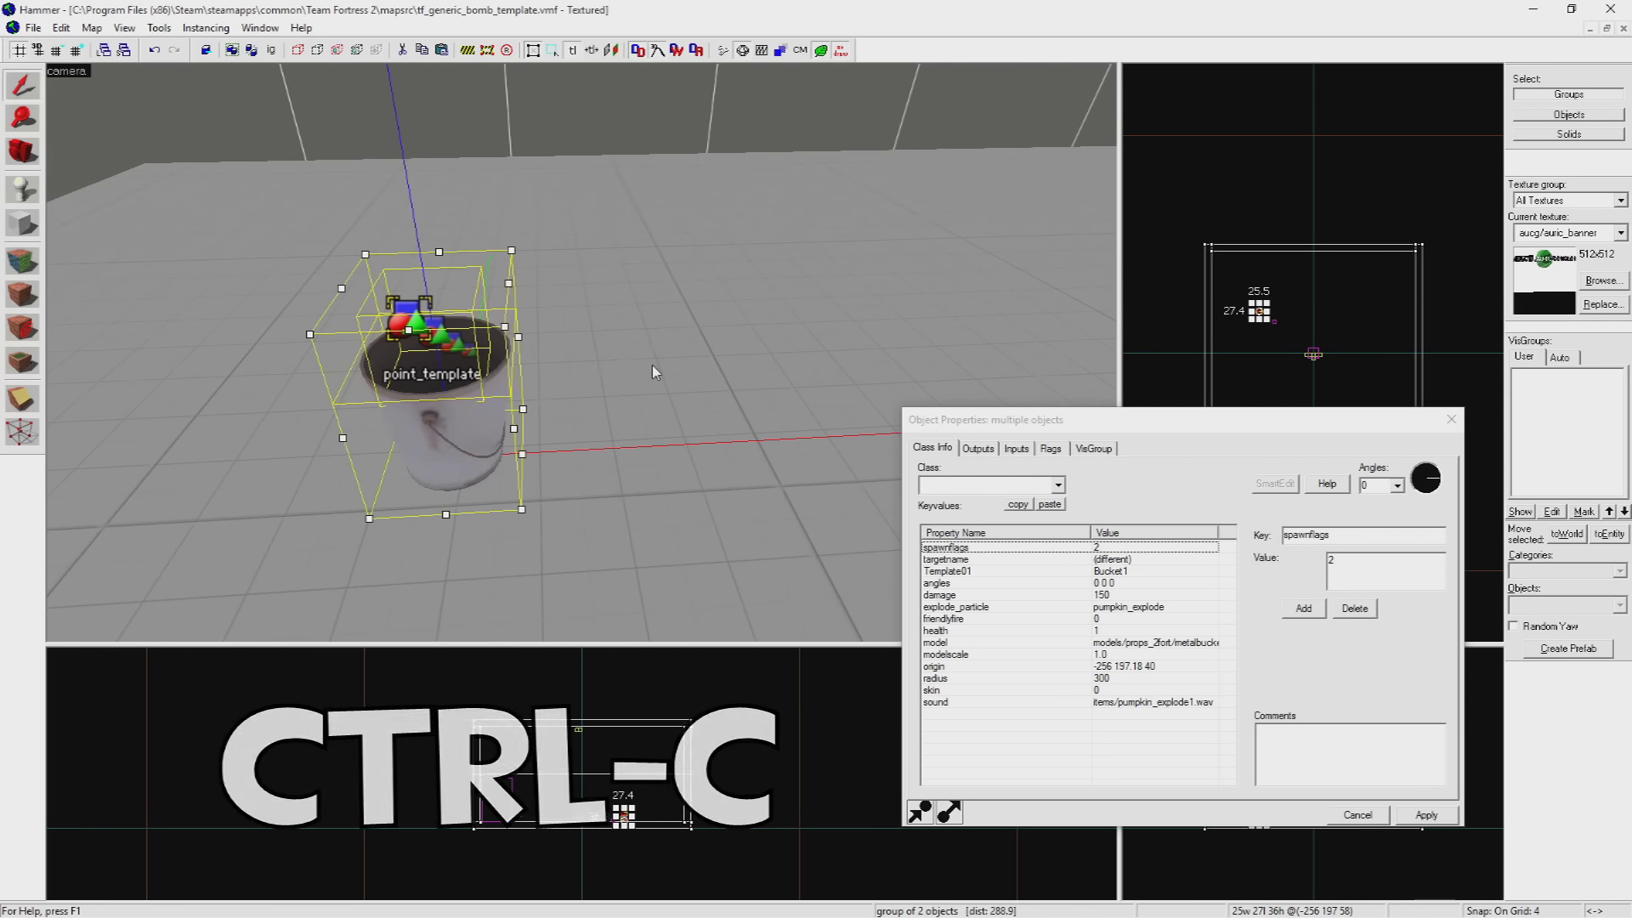
right_click(1221, 357)
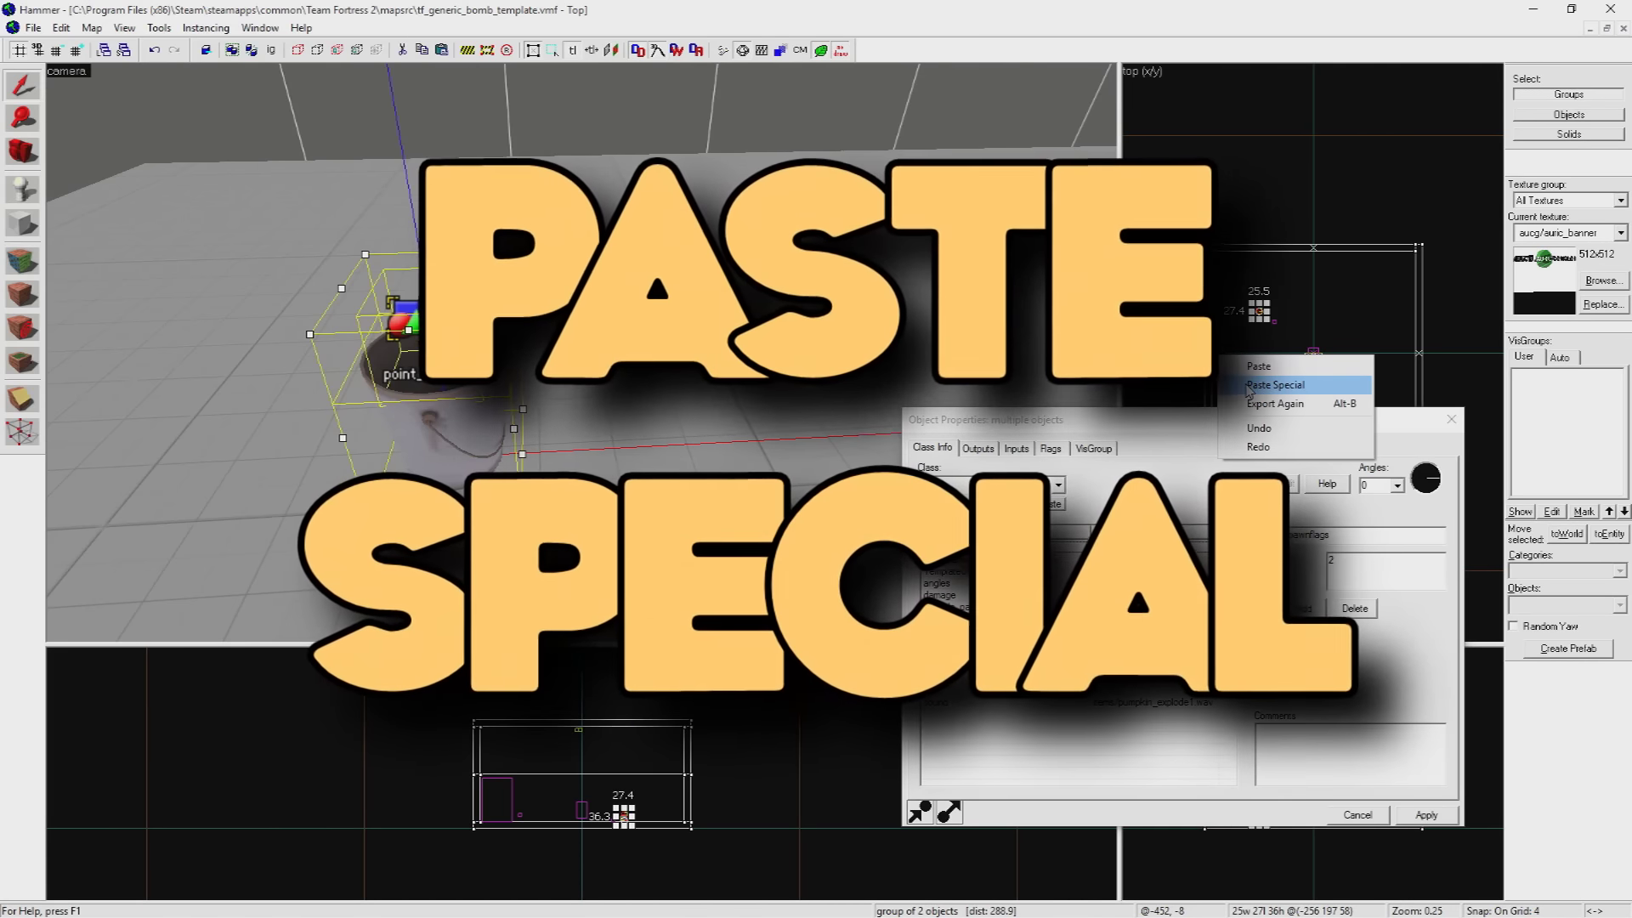
left_click(1258, 386)
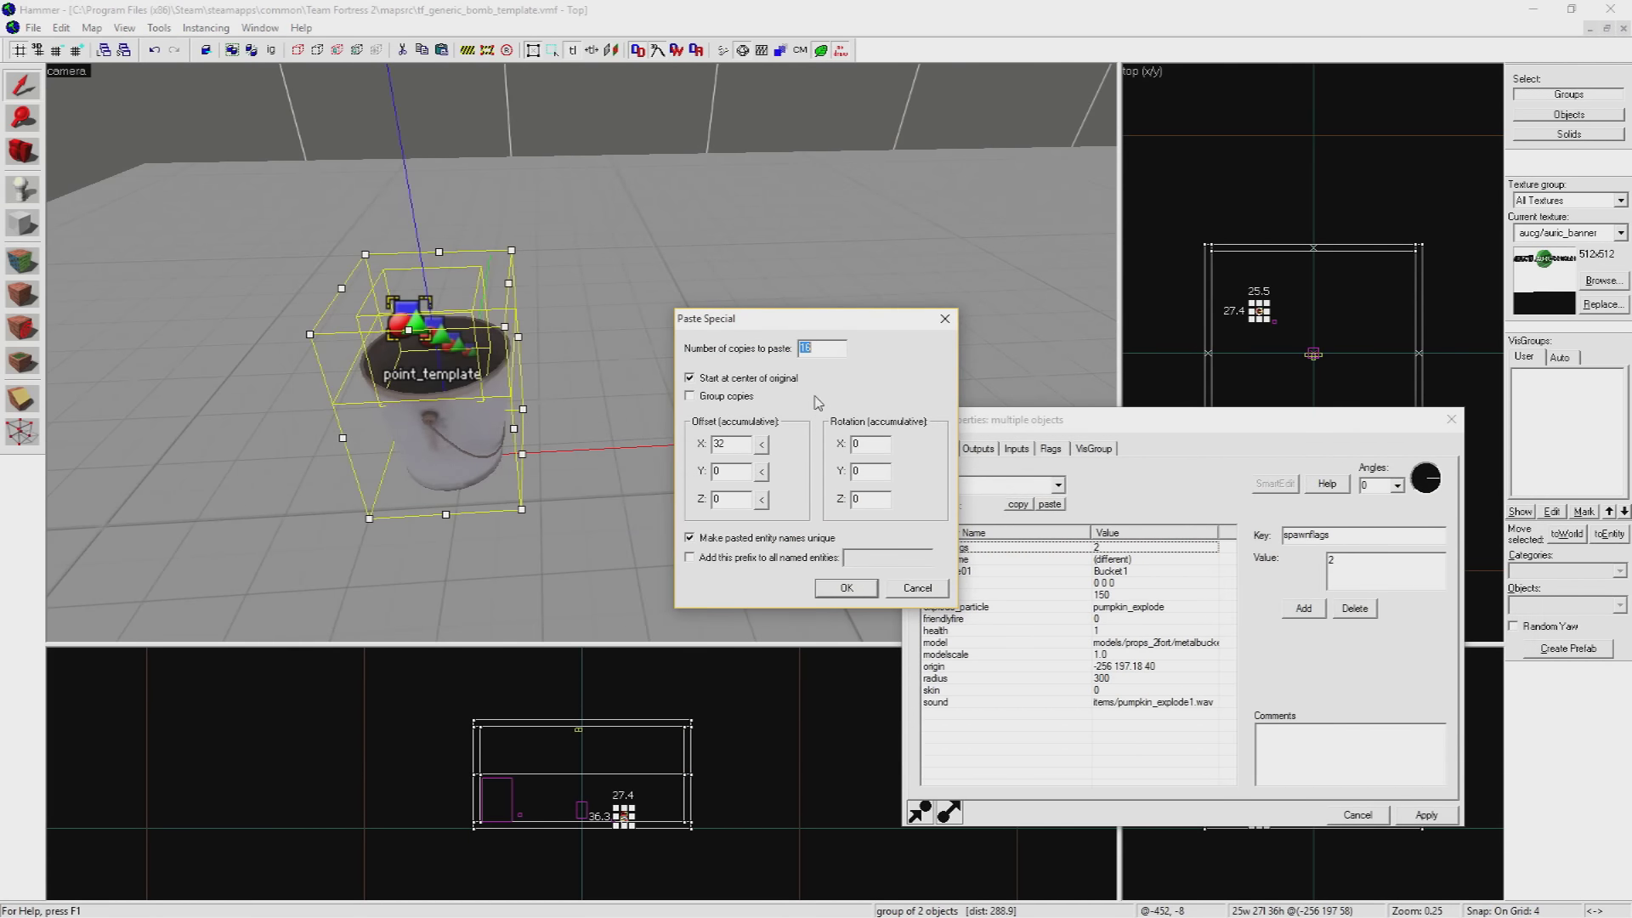
type("5")
left_click(847, 588)
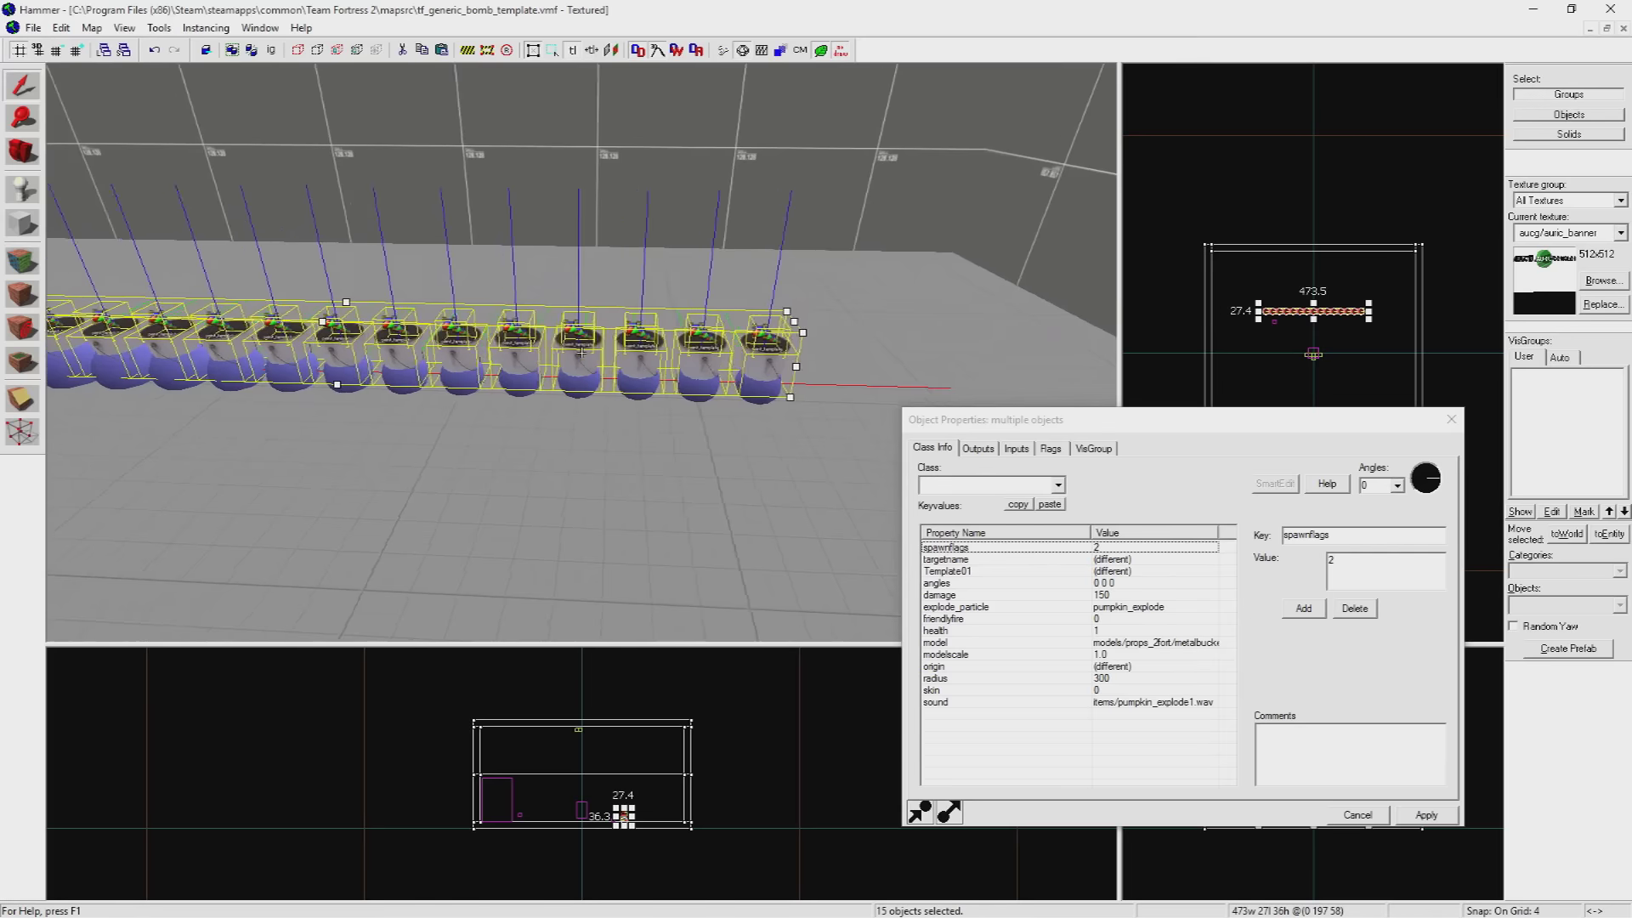
Close the object properties and clear the selection of the pasted buckets.
key("a")
left_click(1450, 418)
key("Escape")
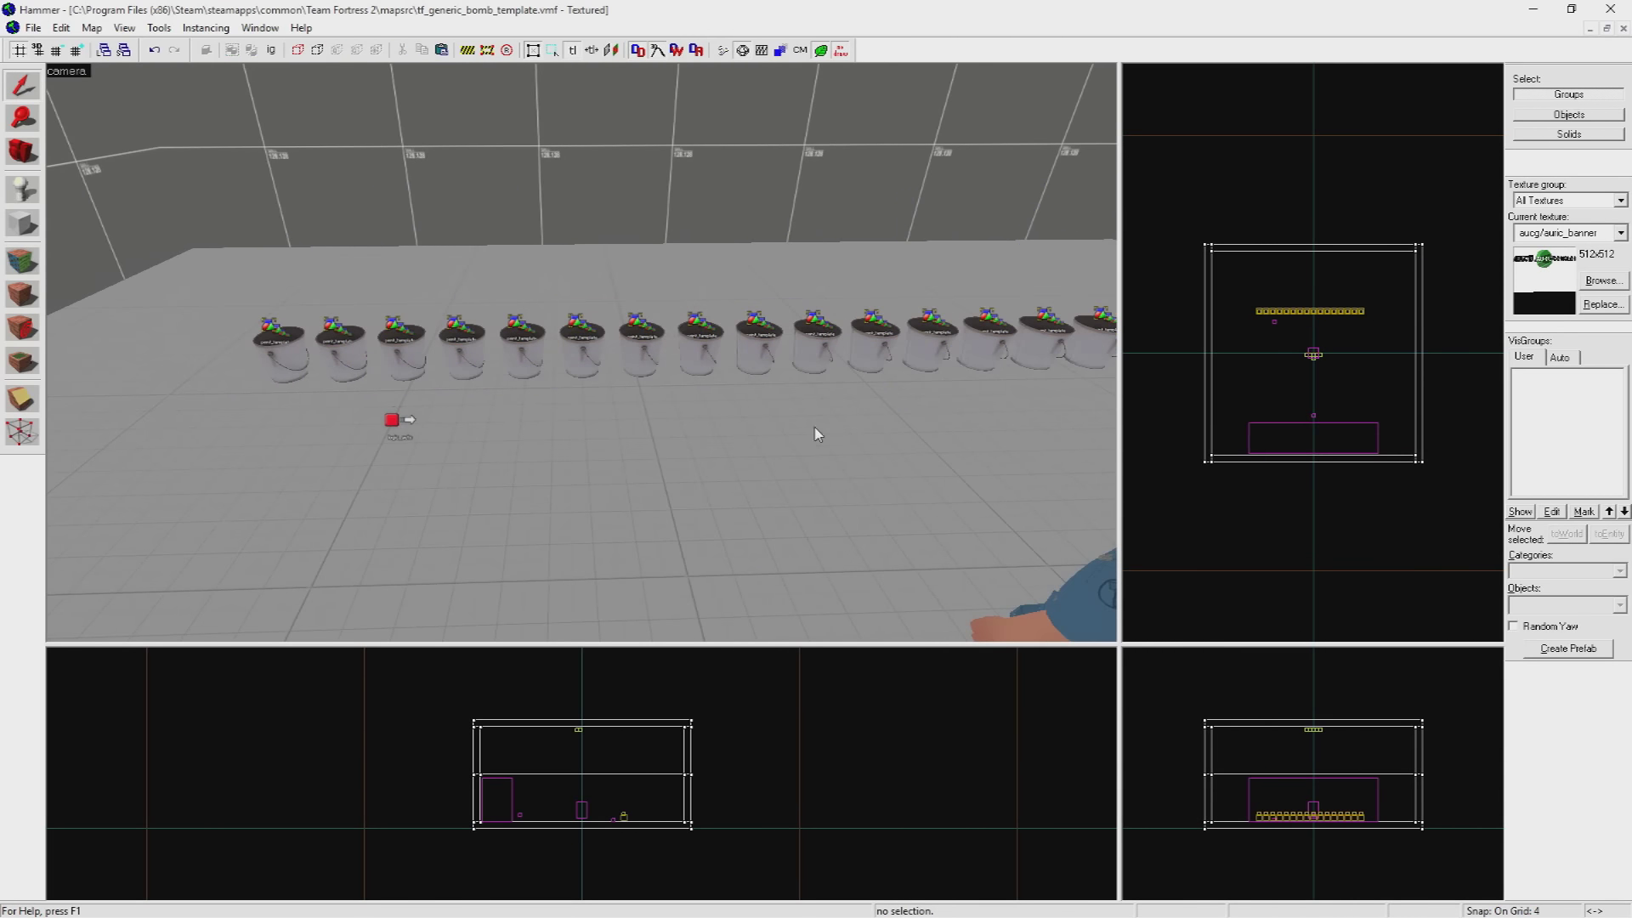
key("z")
key("d")
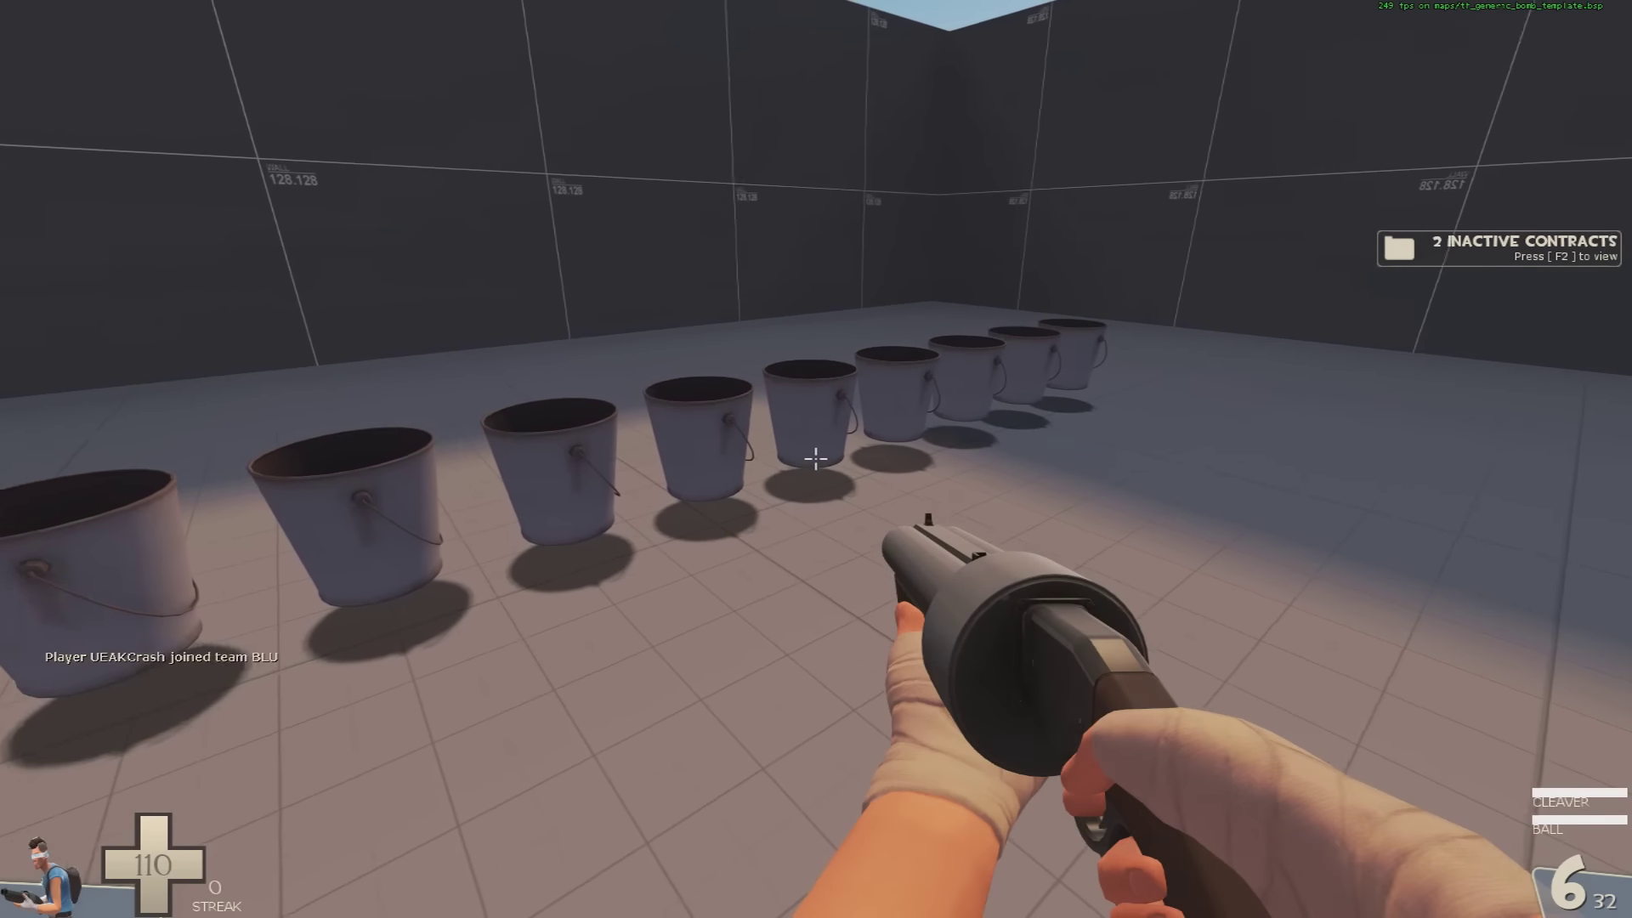
Walk along the row of buckets in the game to examine them, and look over to the train.
key("a")
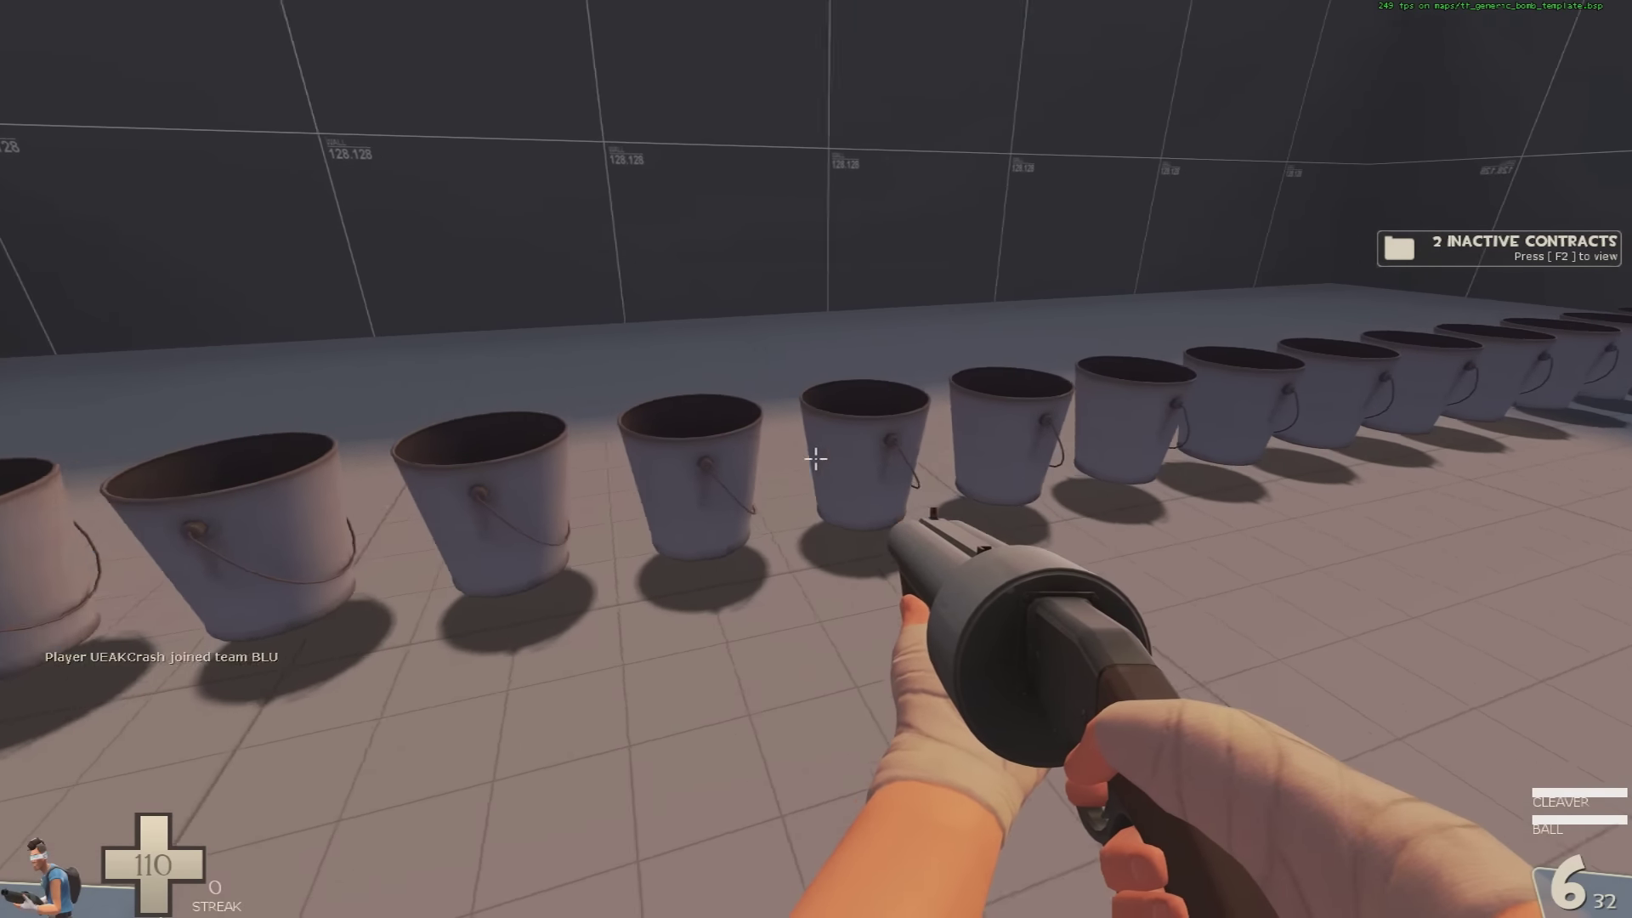
key("d")
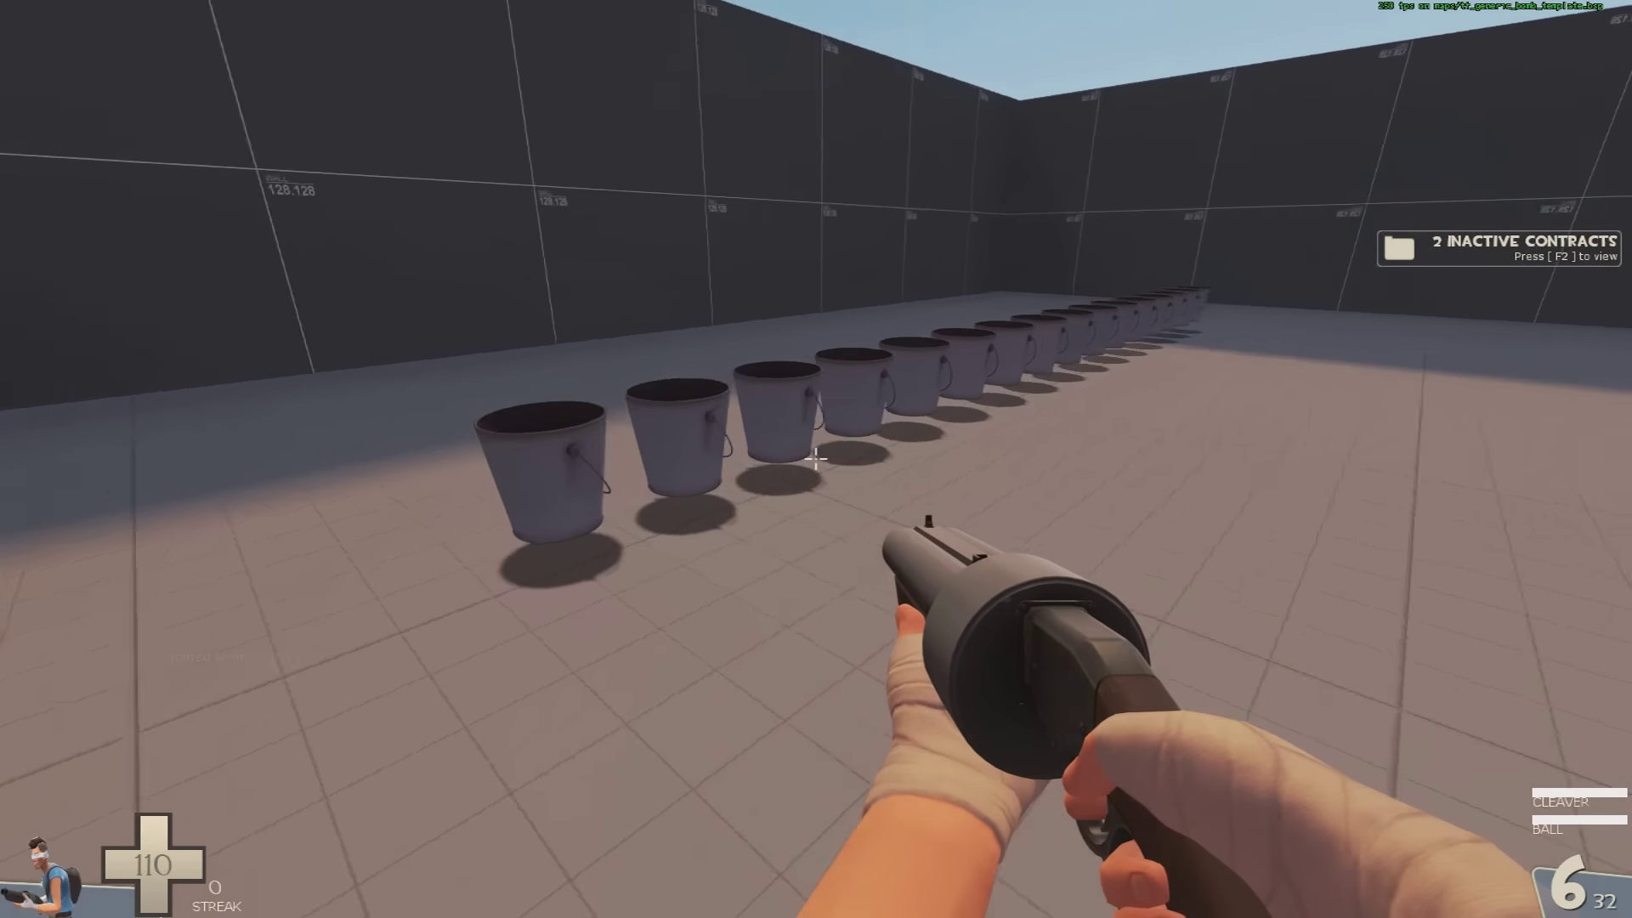
key("s")
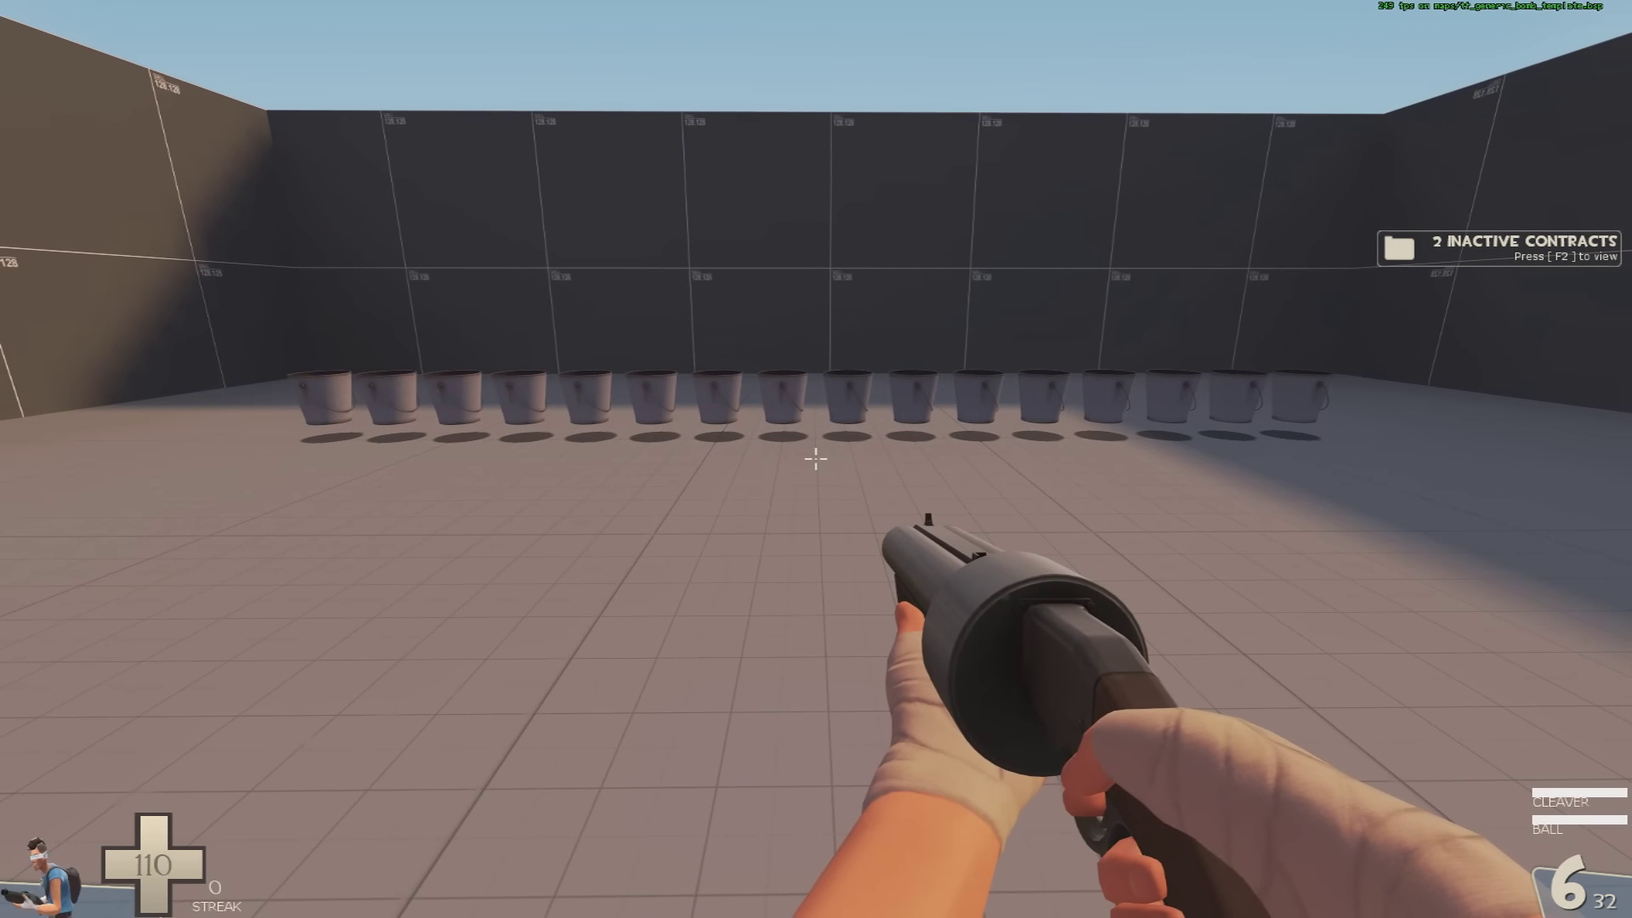
key("w")
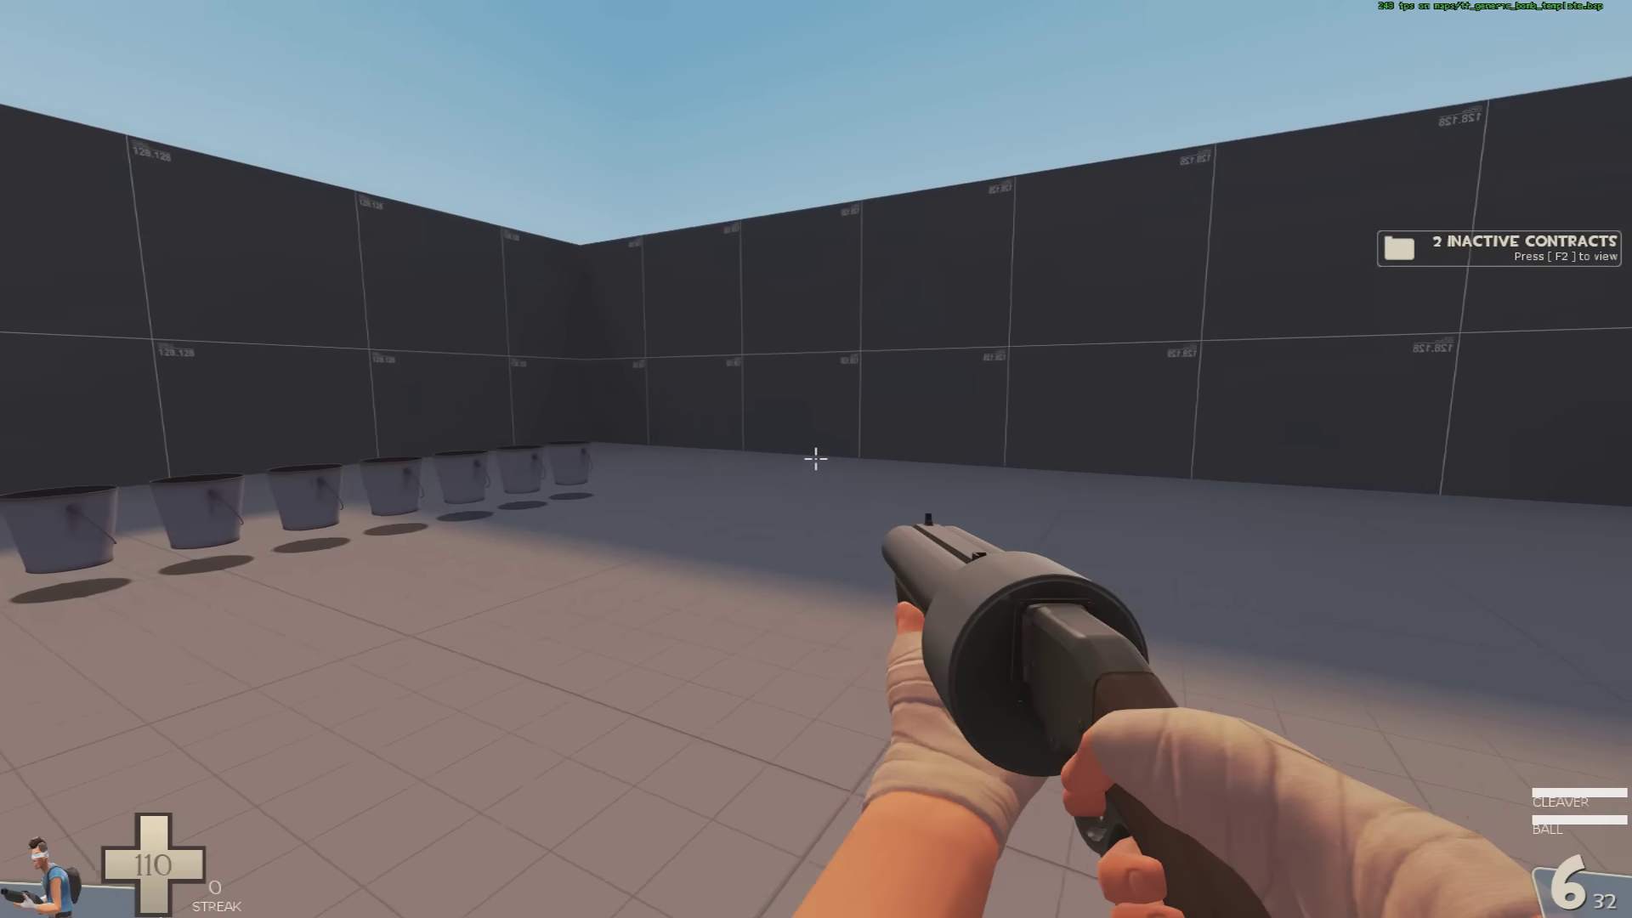
key("a")
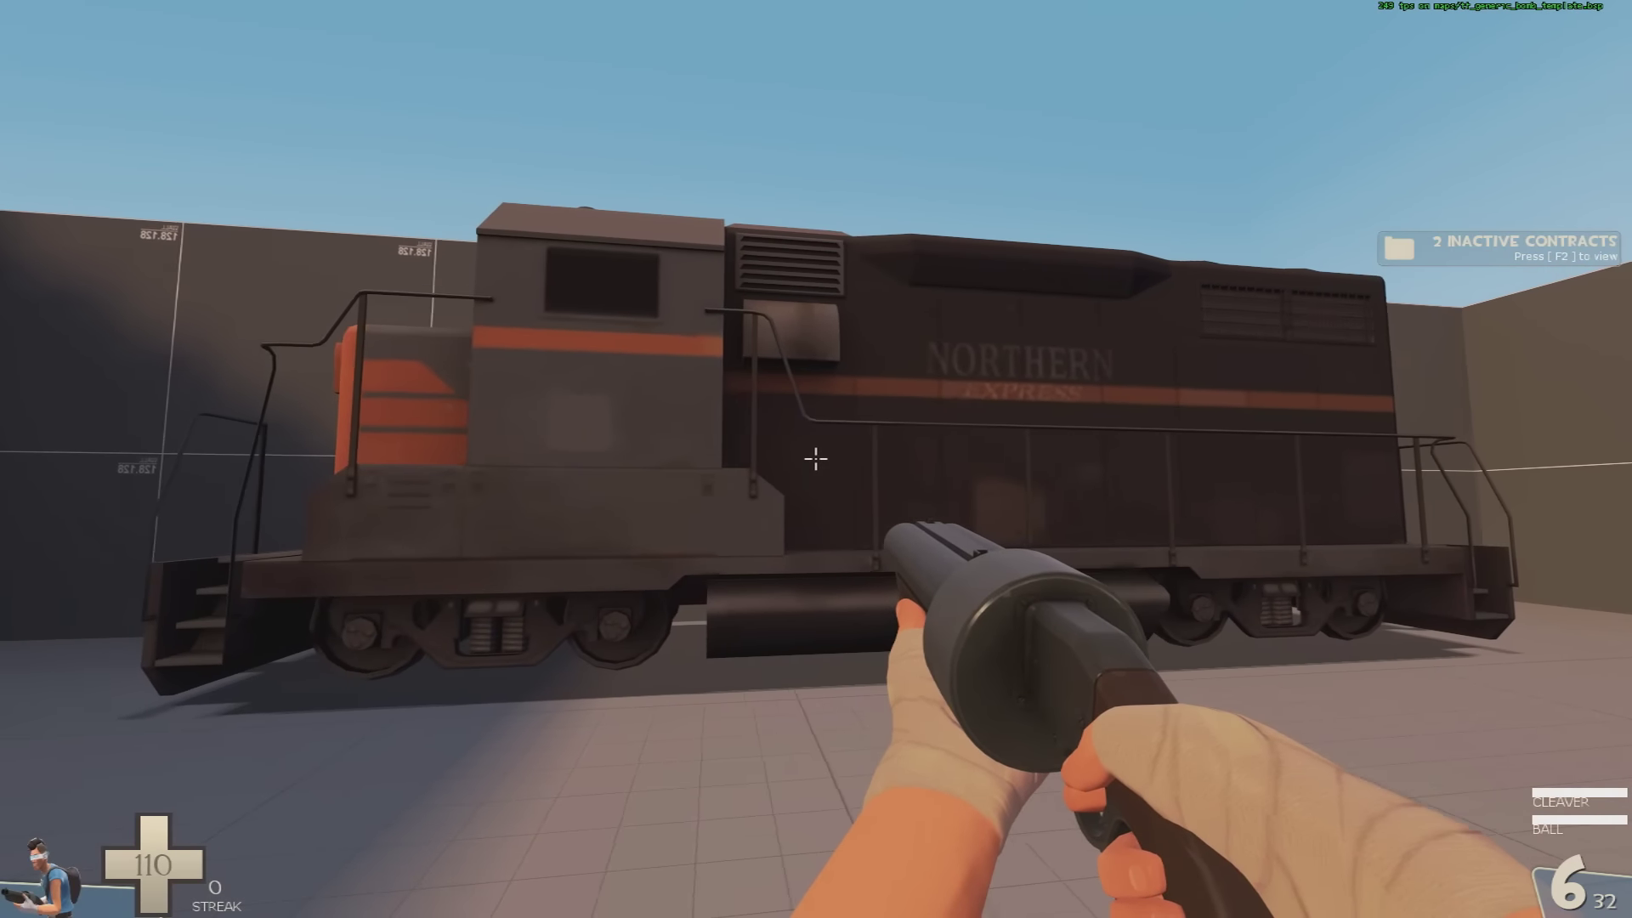